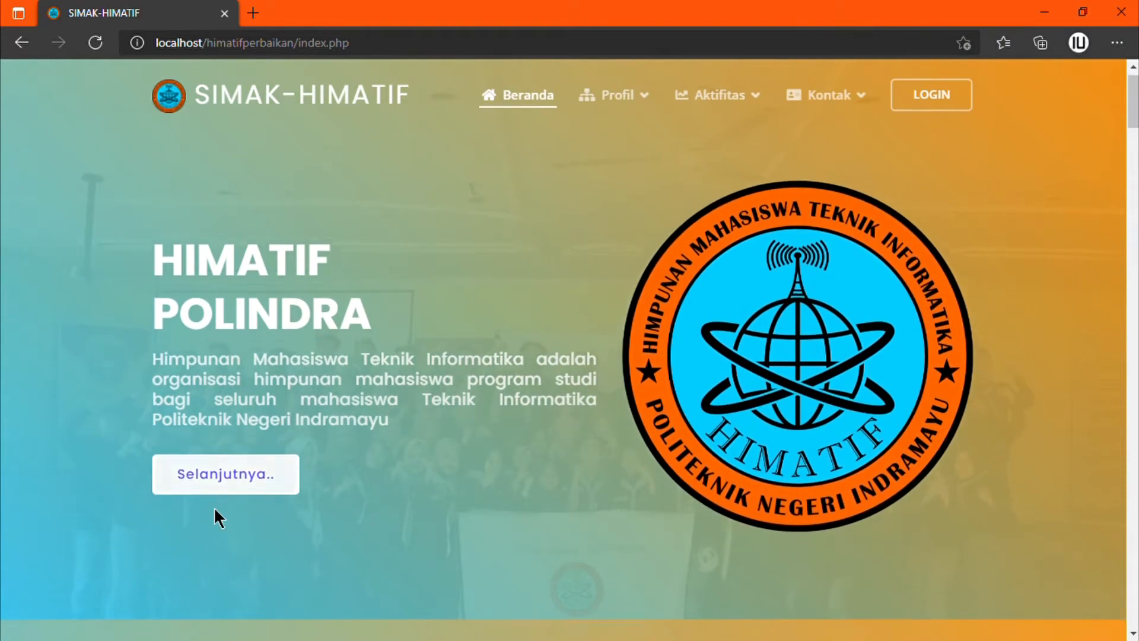
# Step: Open the HIMATIF profile and its full page with the vision and four-point mission
pyautogui.click(224, 516)
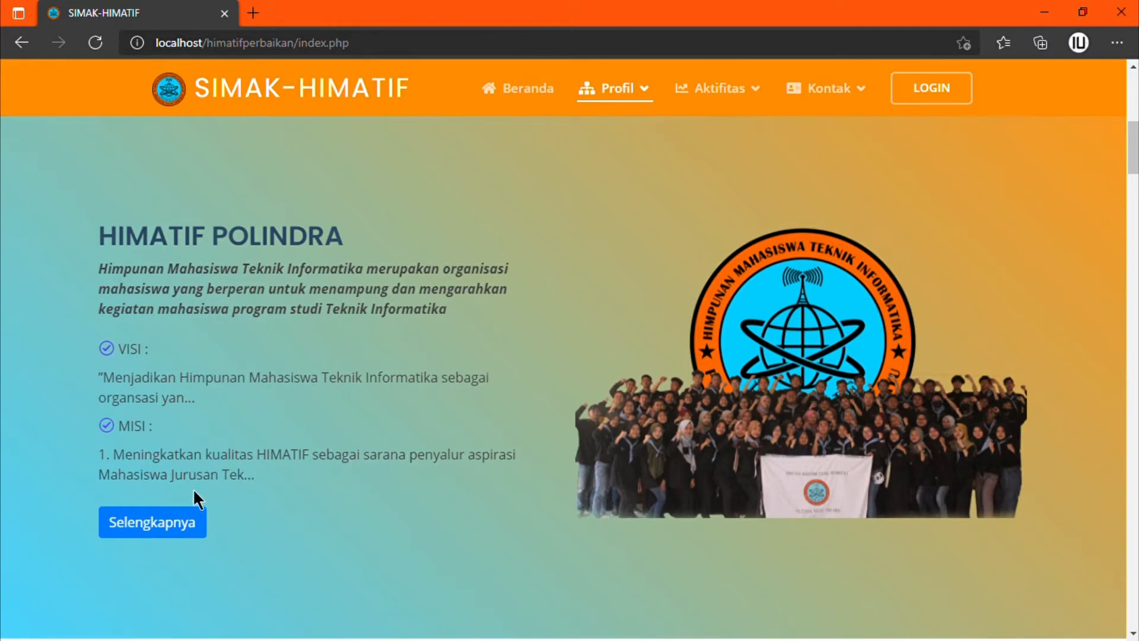
pyautogui.click(189, 530)
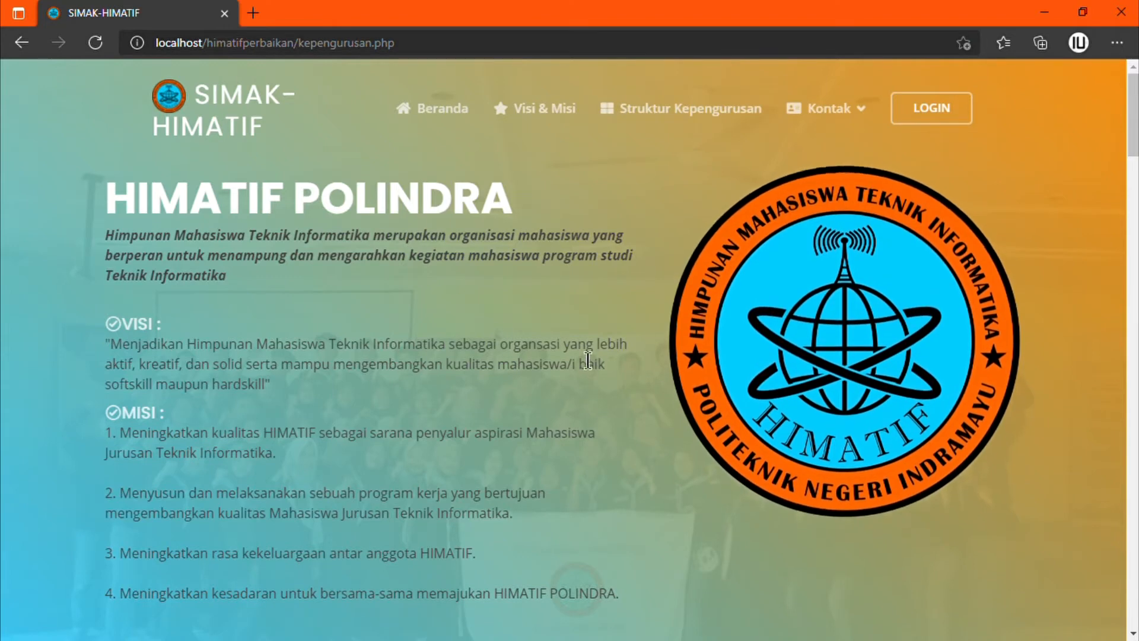
pyautogui.scroll(-1, 128, 259)
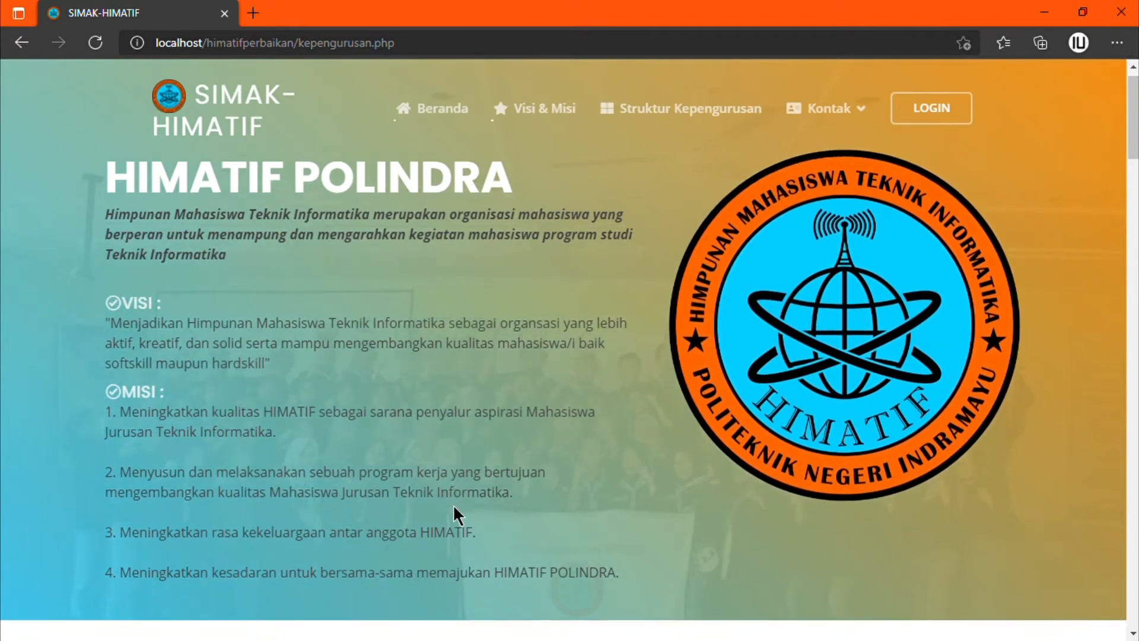
pyautogui.moveTo(99, 175); pyautogui.dragTo(616, 582)
pyautogui.click(568, 532)
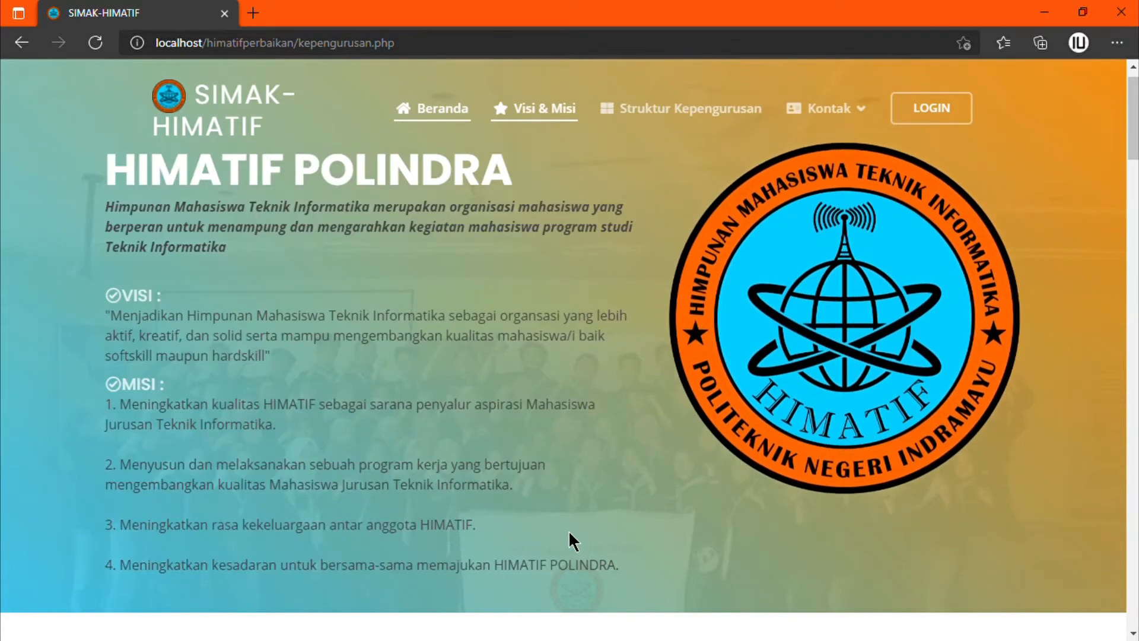
pyautogui.scroll(-1, 568, 532)
pyautogui.scroll(-5, 569, 532)
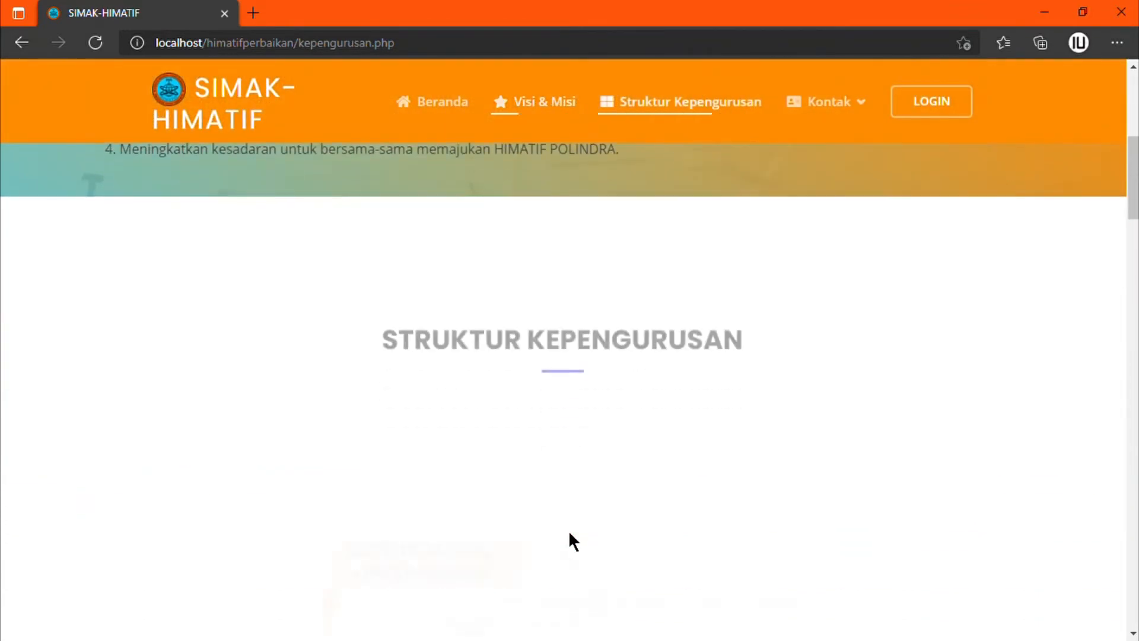
pyautogui.click(572, 109)
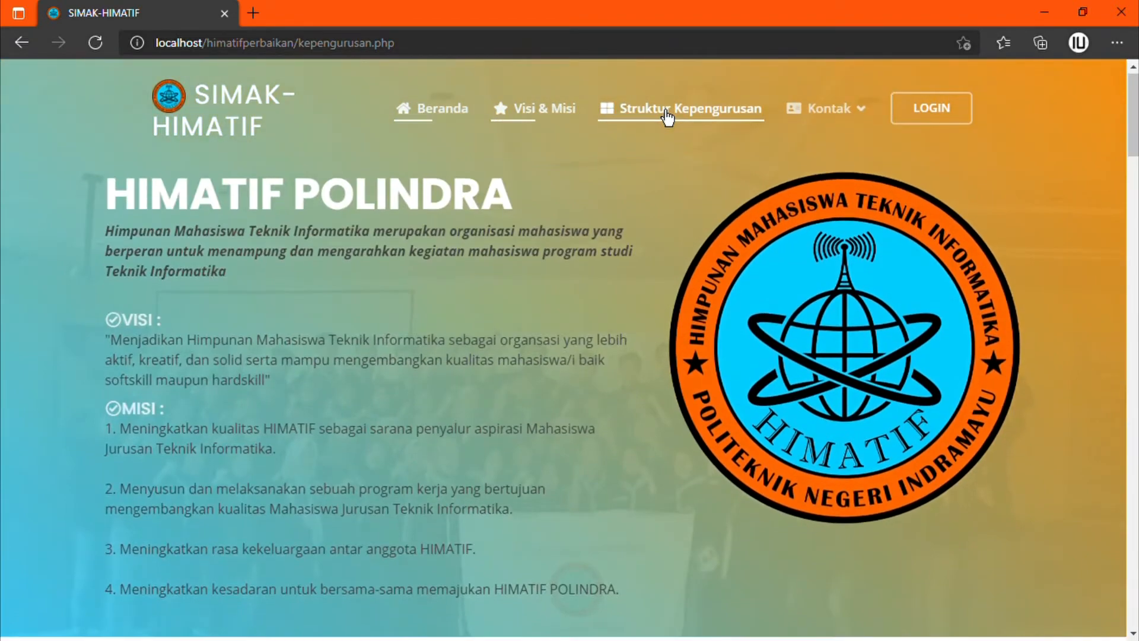
pyautogui.click(666, 113)
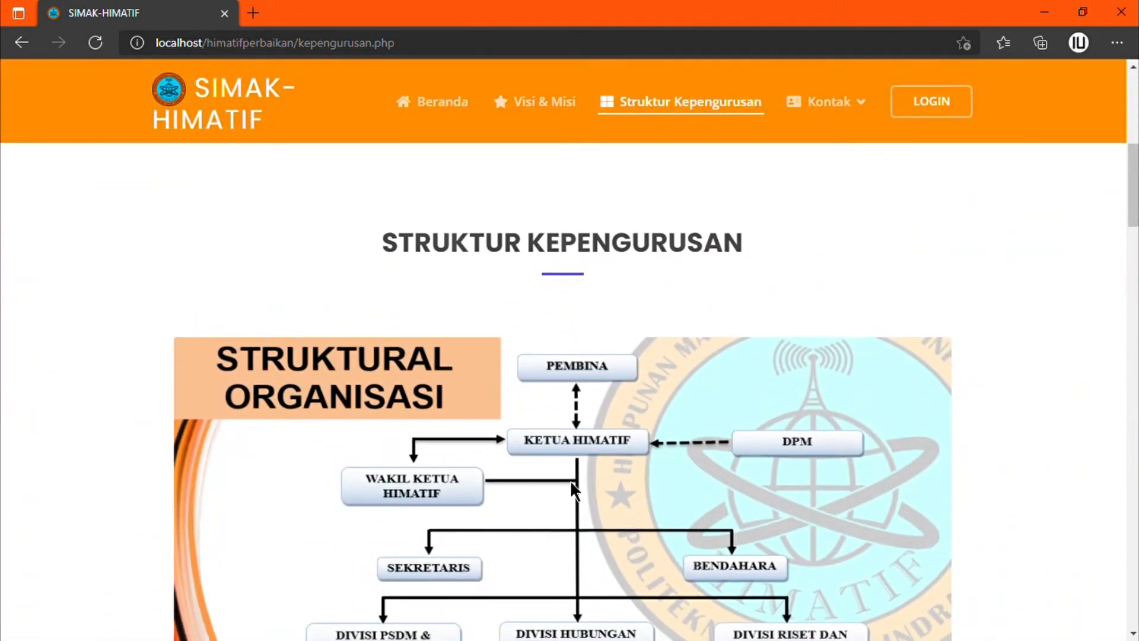
pyautogui.scroll(-2, 571, 480)
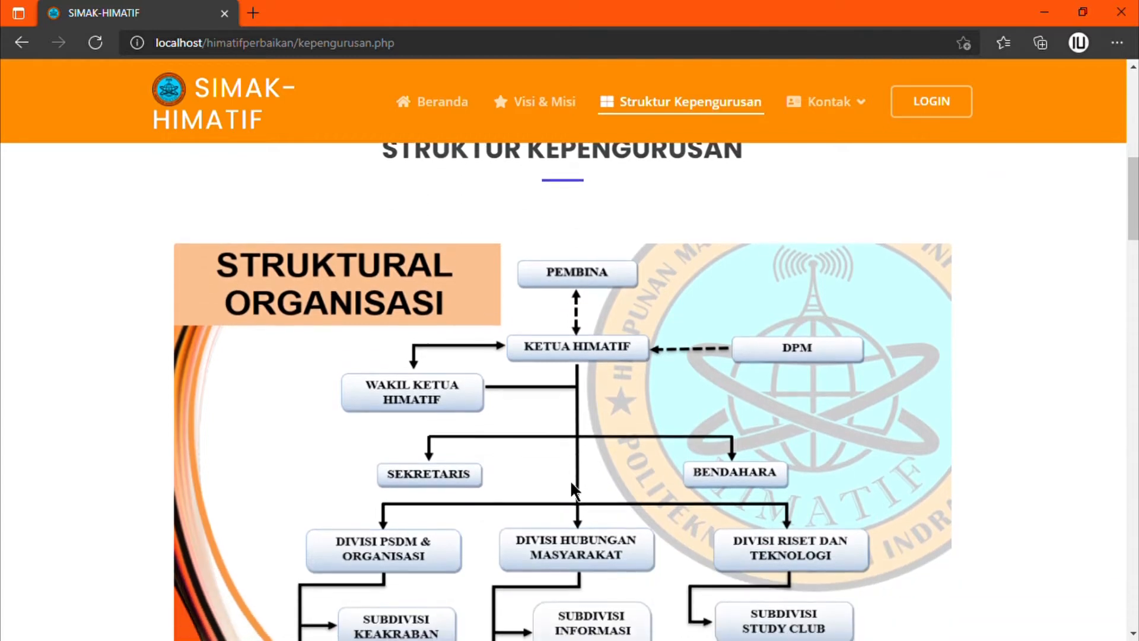
pyautogui.scroll(-2, 570, 479)
pyautogui.scroll(-2, 571, 479)
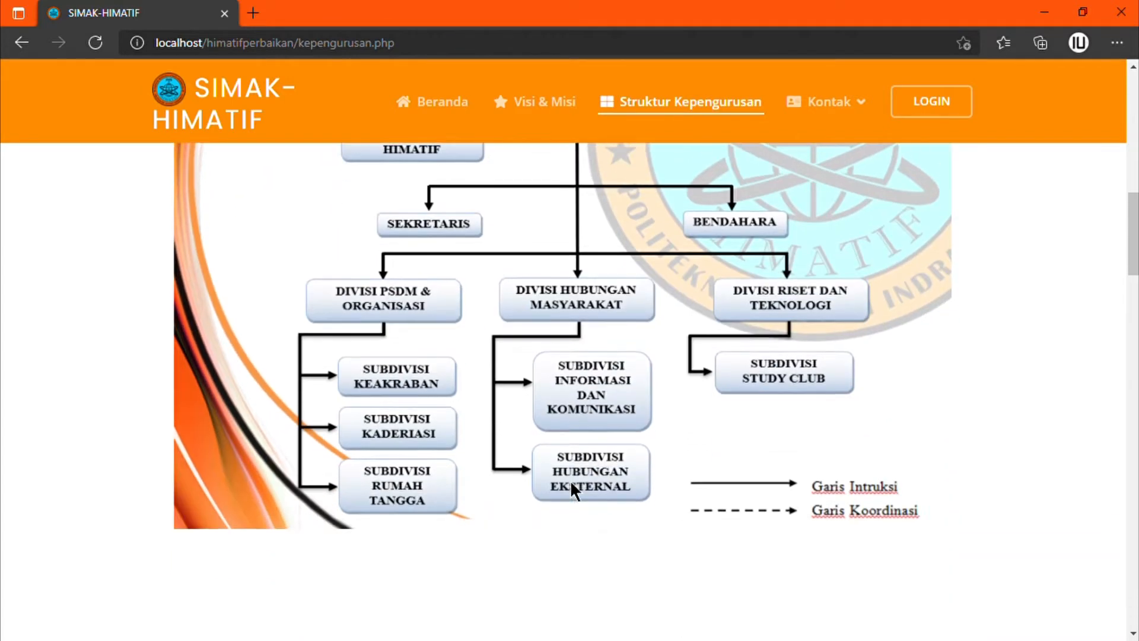
pyautogui.scroll(-3, 571, 479)
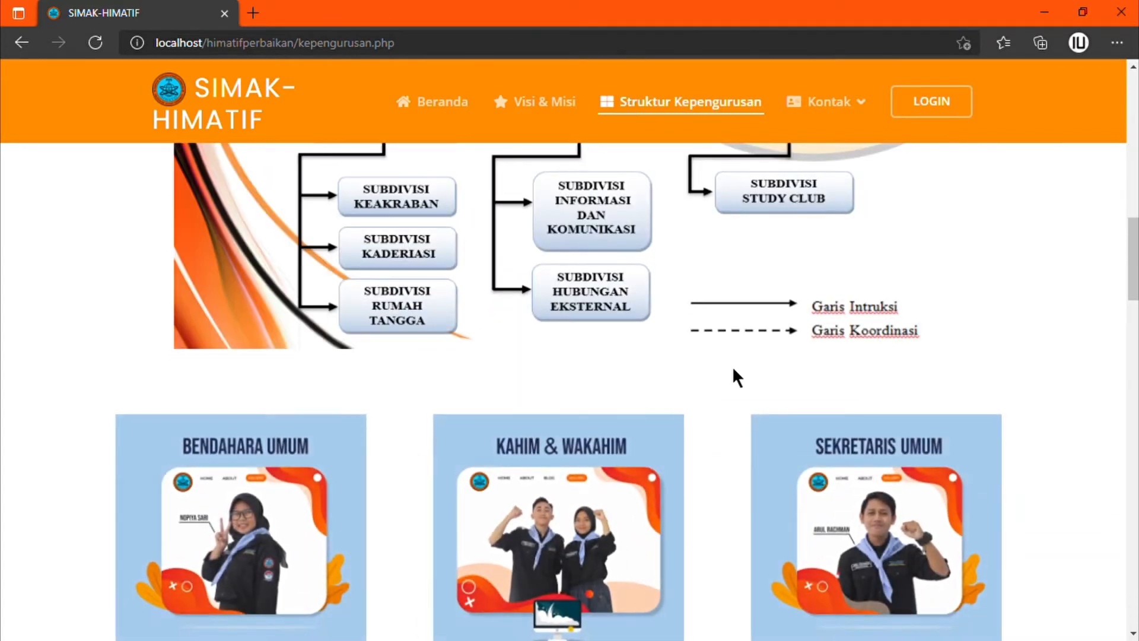
pyautogui.scroll(-2, 615, 413)
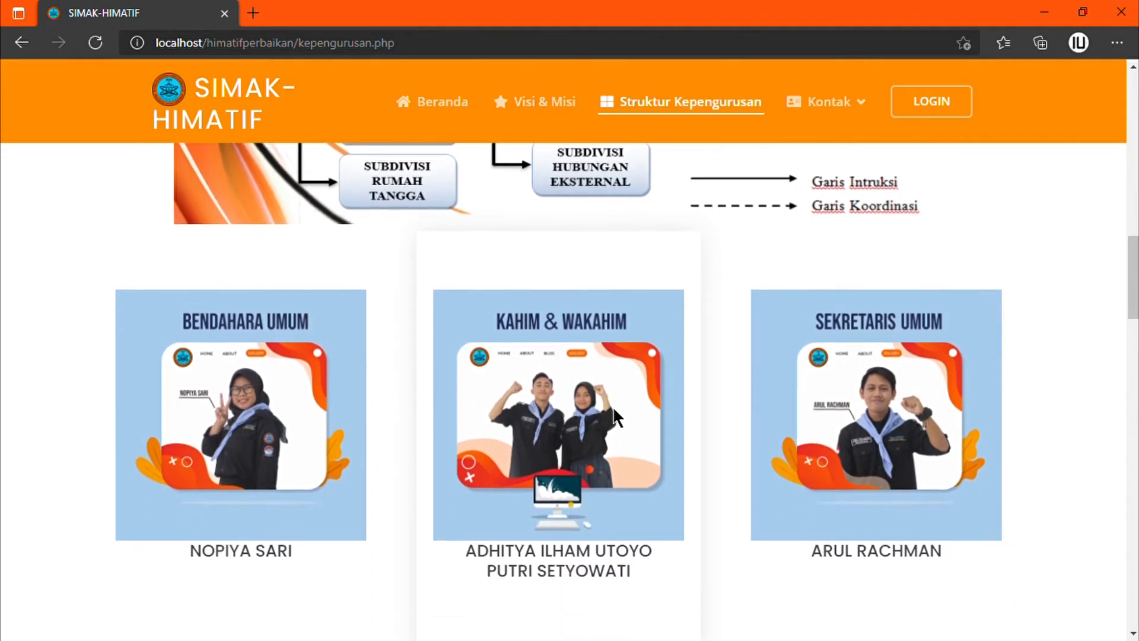
pyautogui.scroll(-2, 614, 413)
pyautogui.scroll(-1, 613, 411)
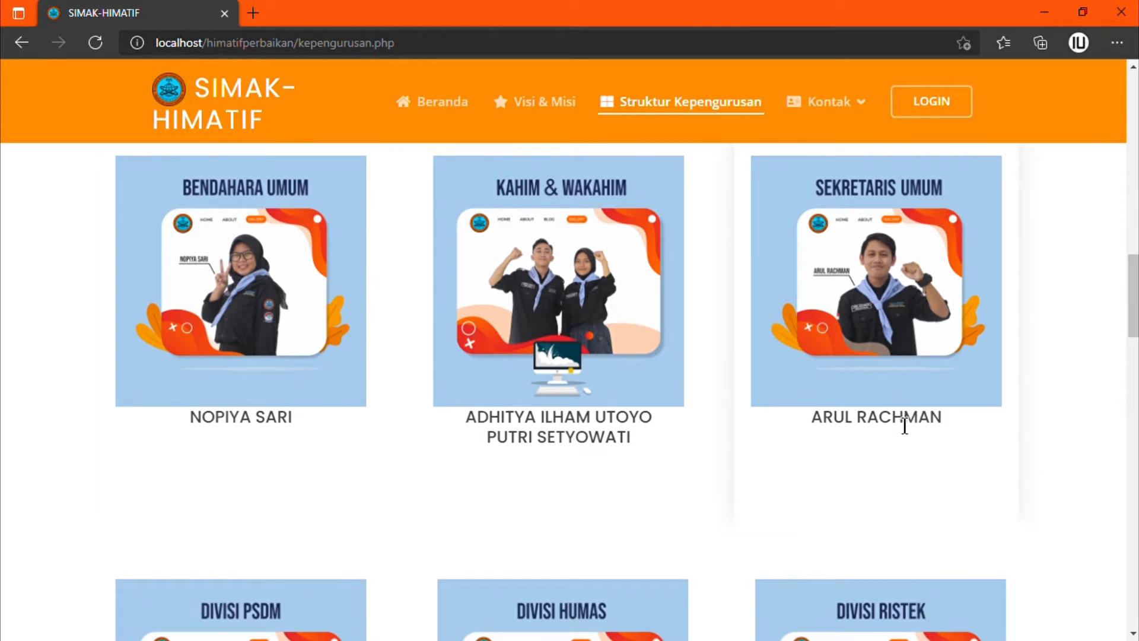
pyautogui.scroll(-2, 276, 405)
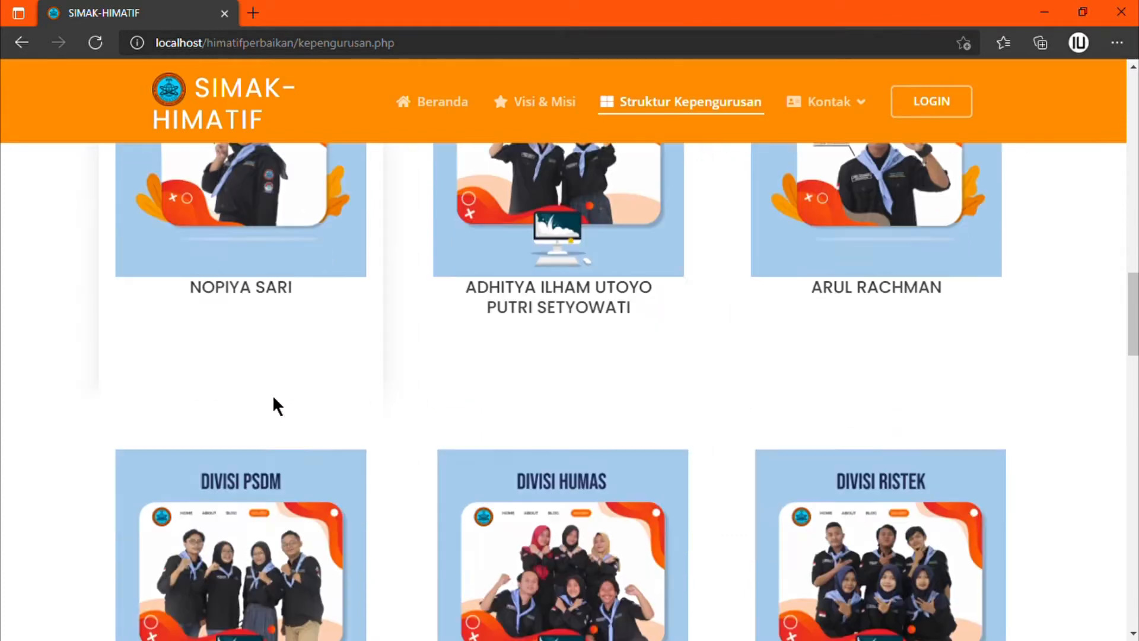
pyautogui.scroll(-4, 276, 405)
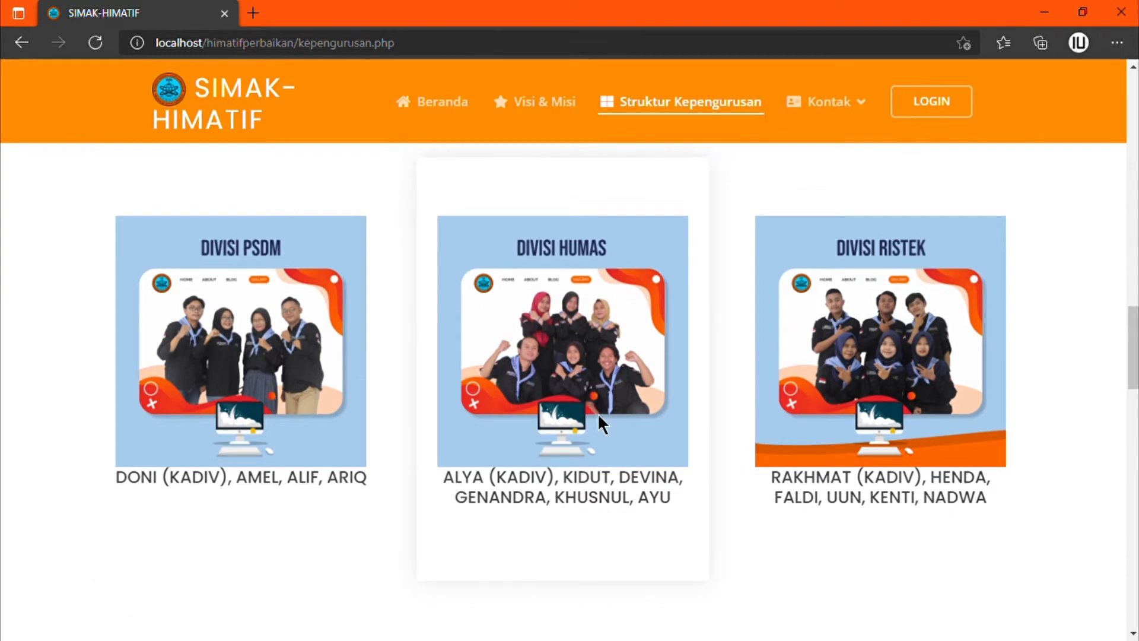
pyautogui.scroll(-5, 597, 413)
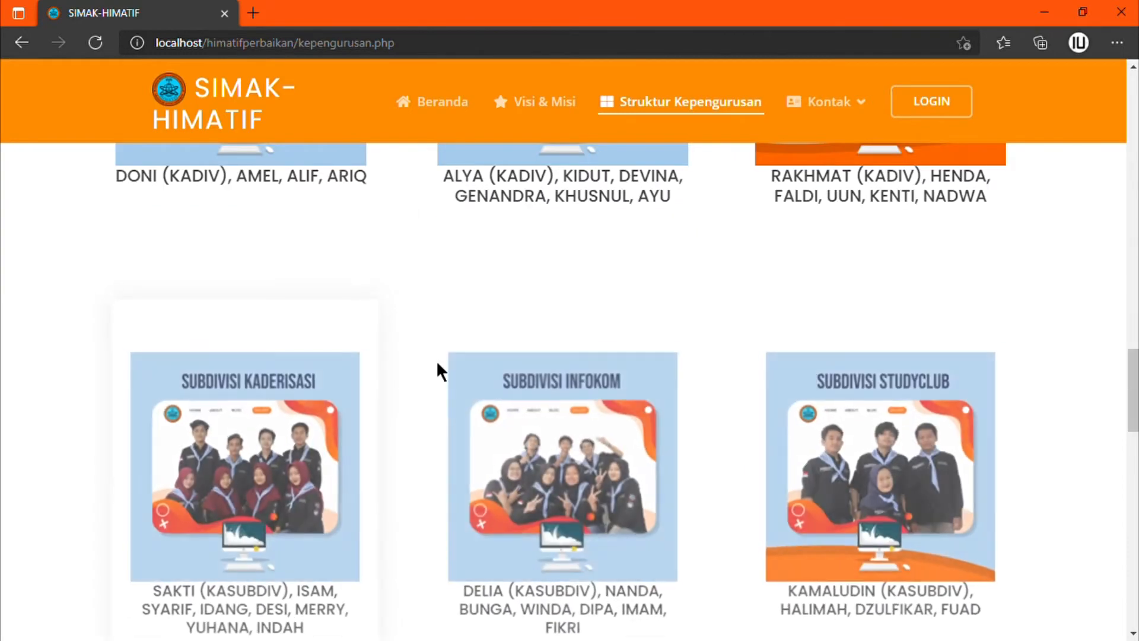
pyautogui.scroll(-3, 372, 415)
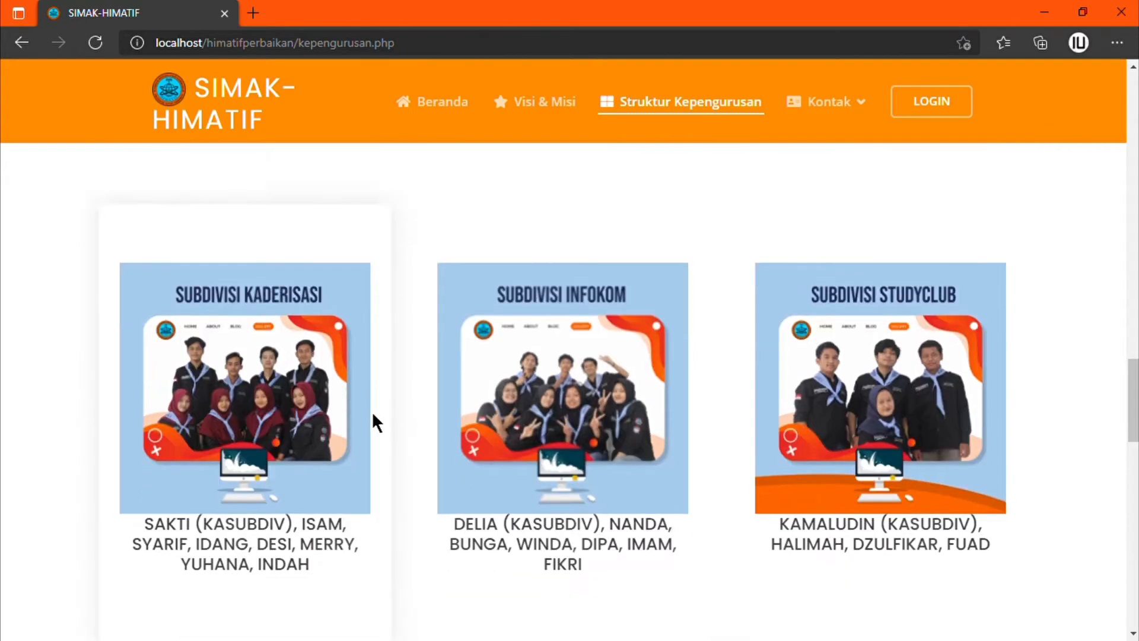
pyautogui.scroll(6, 372, 415)
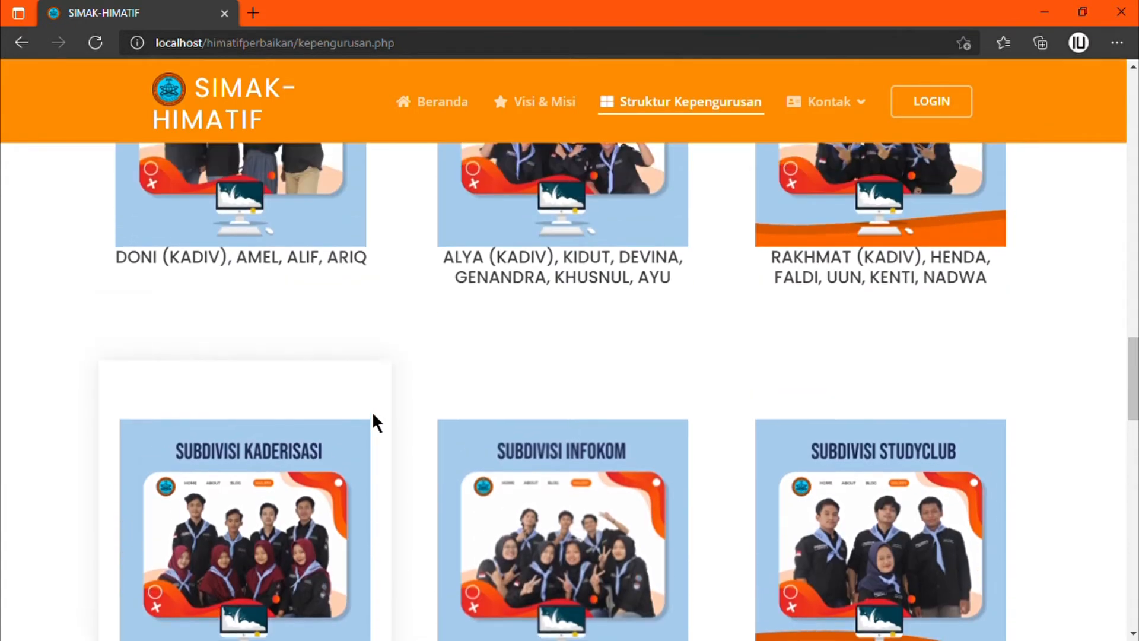
pyautogui.scroll(2, 372, 414)
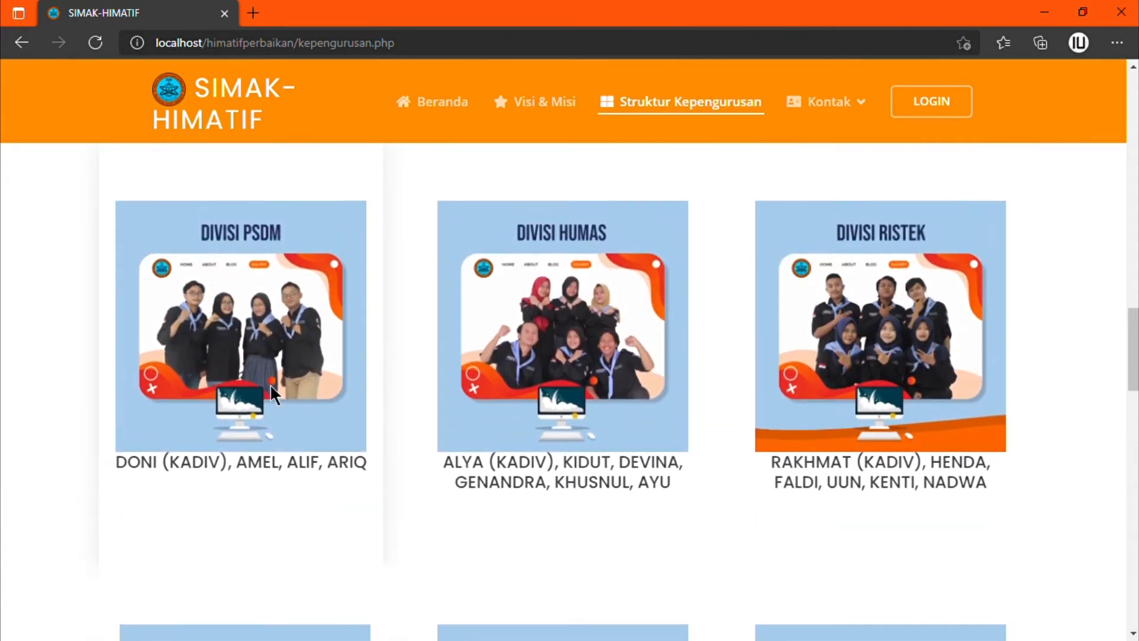
pyautogui.scroll(-4, 271, 386)
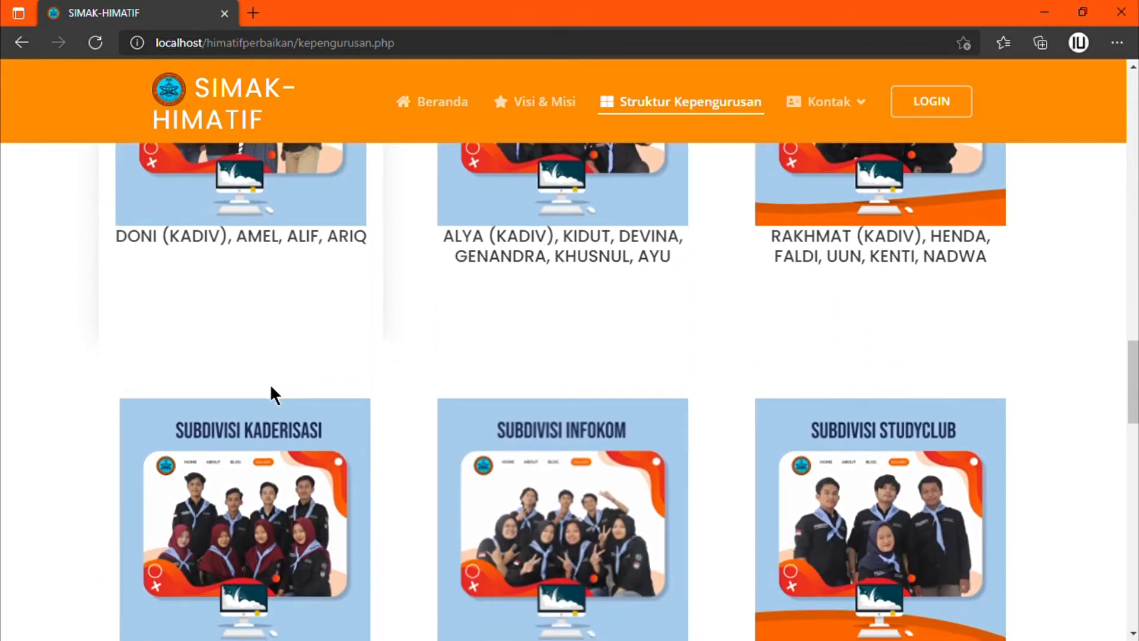
pyautogui.scroll(-8, 271, 387)
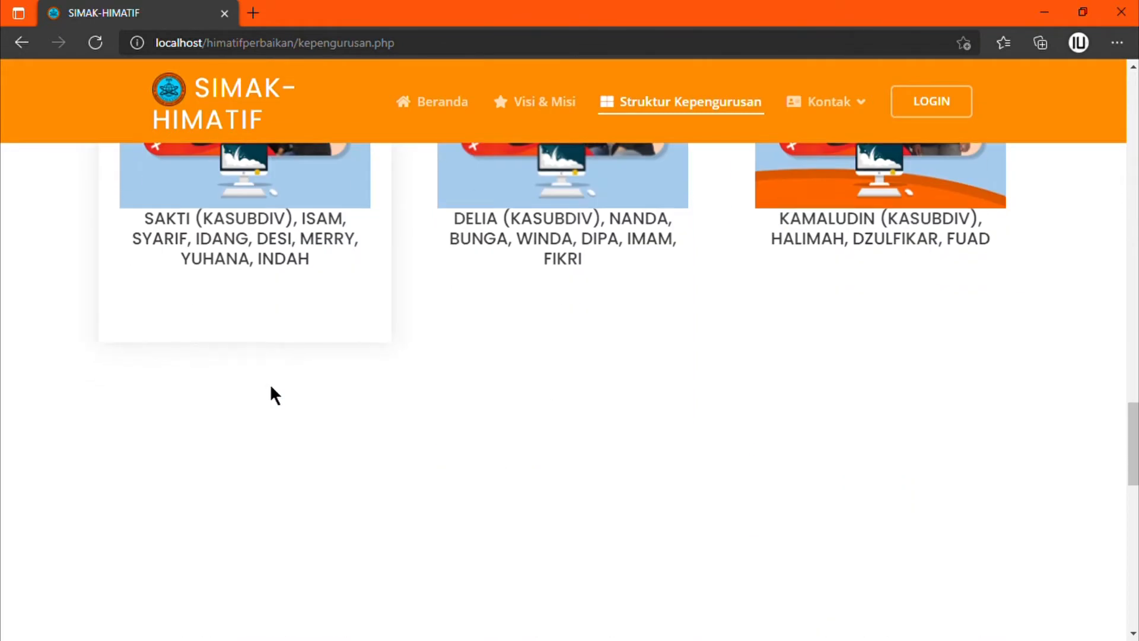
pyautogui.scroll(-4, 271, 387)
pyautogui.scroll(4, 271, 387)
pyautogui.scroll(-10, 270, 387)
pyautogui.scroll(1, 271, 390)
pyautogui.scroll(9, 612, 272)
pyautogui.scroll(2, 611, 262)
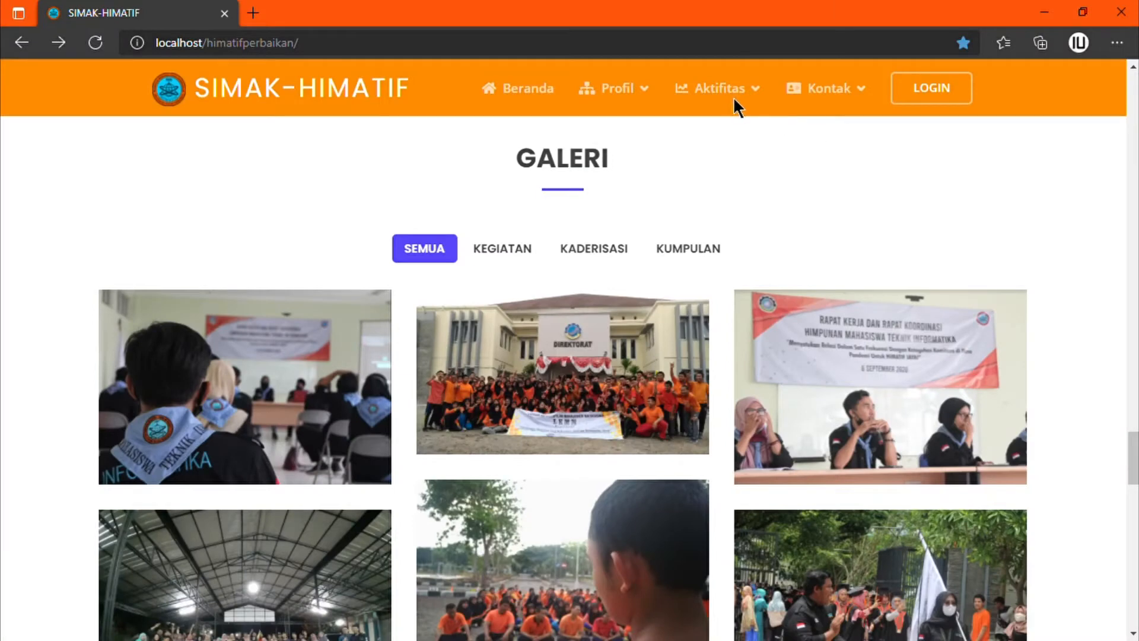
# Step: Open the full Webinar article from the Berita section, then go back to the home page
pyautogui.moveTo(752, 104)
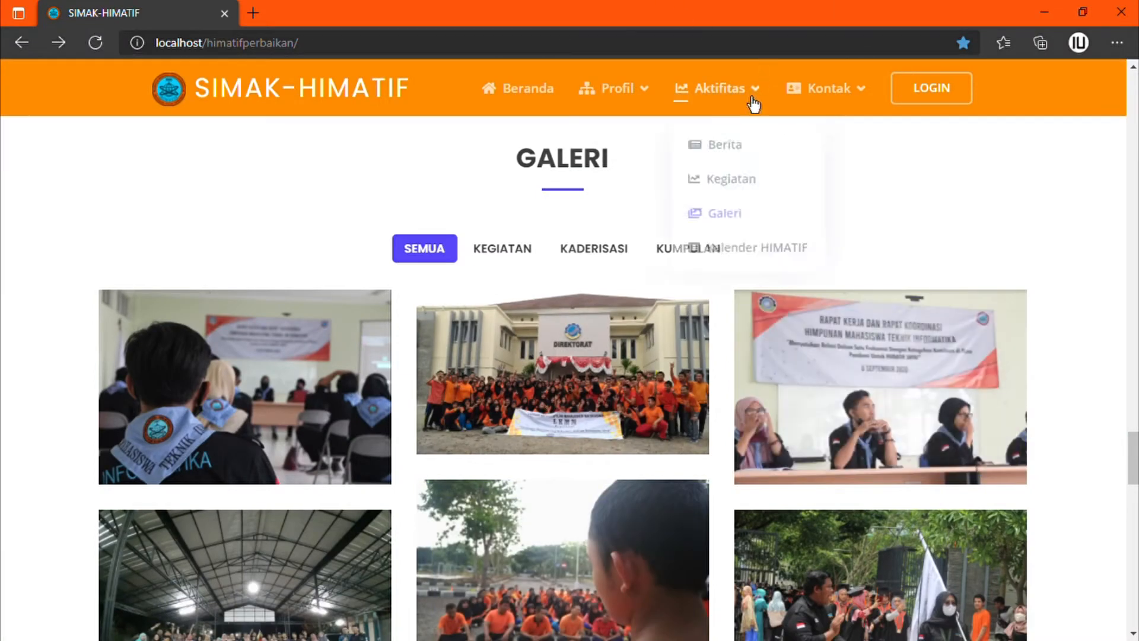
pyautogui.click(741, 146)
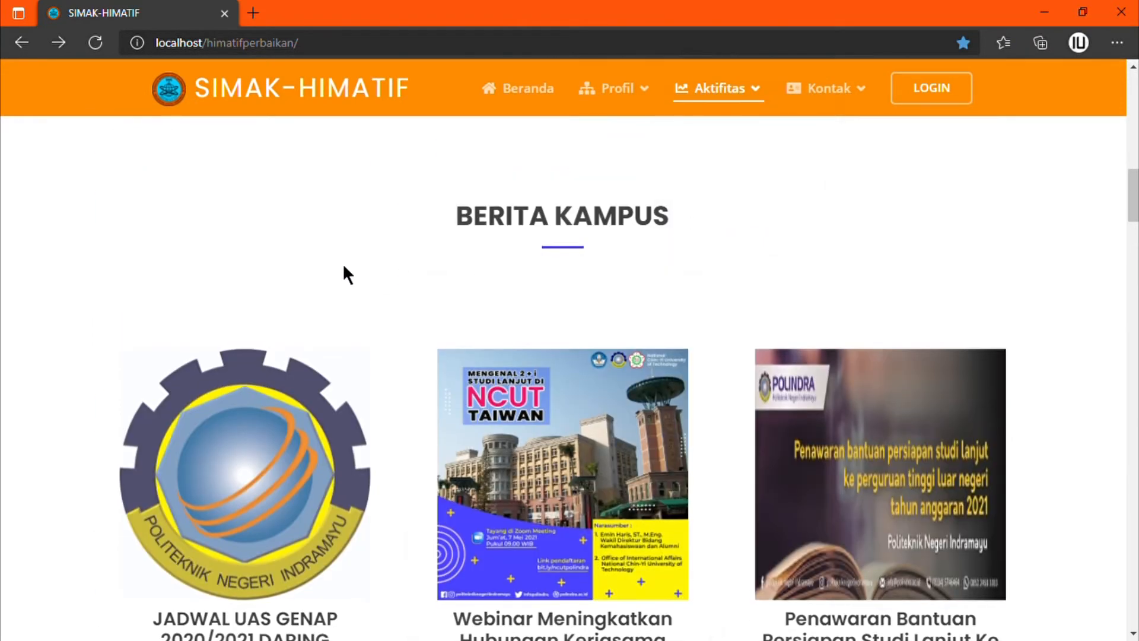
pyautogui.scroll(-3, 587, 304)
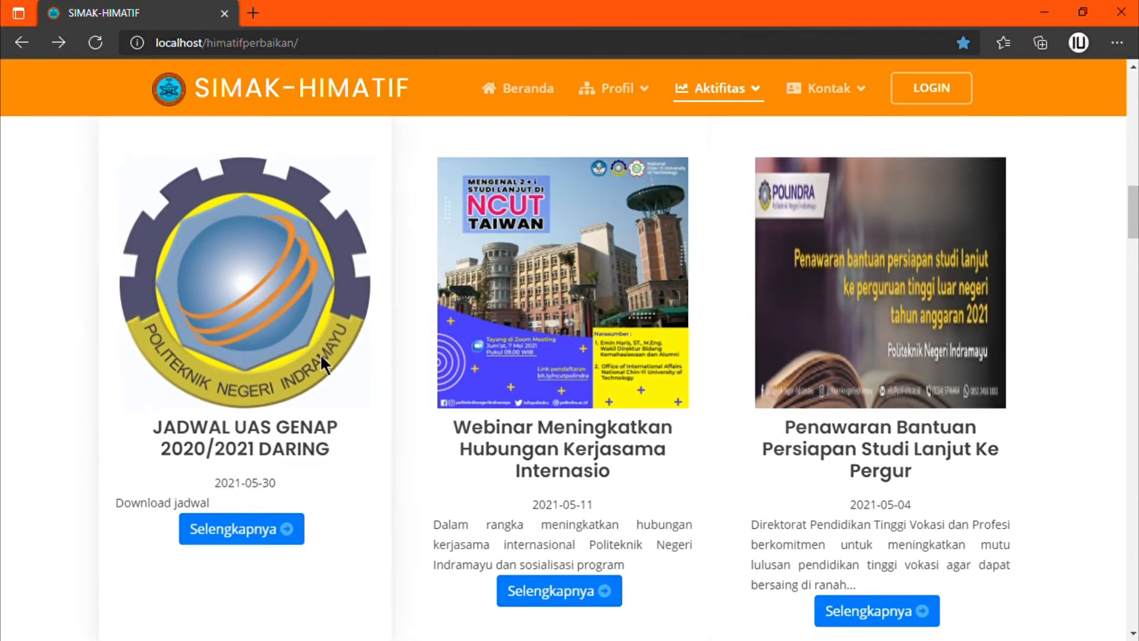
pyautogui.scroll(-3, 605, 367)
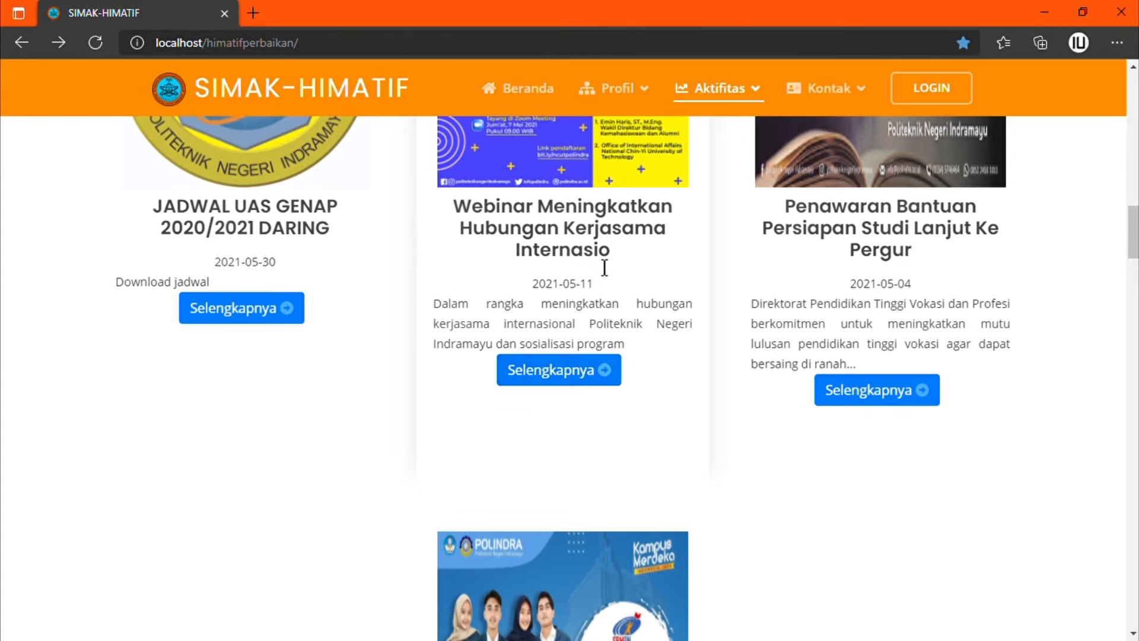
pyautogui.click(592, 384)
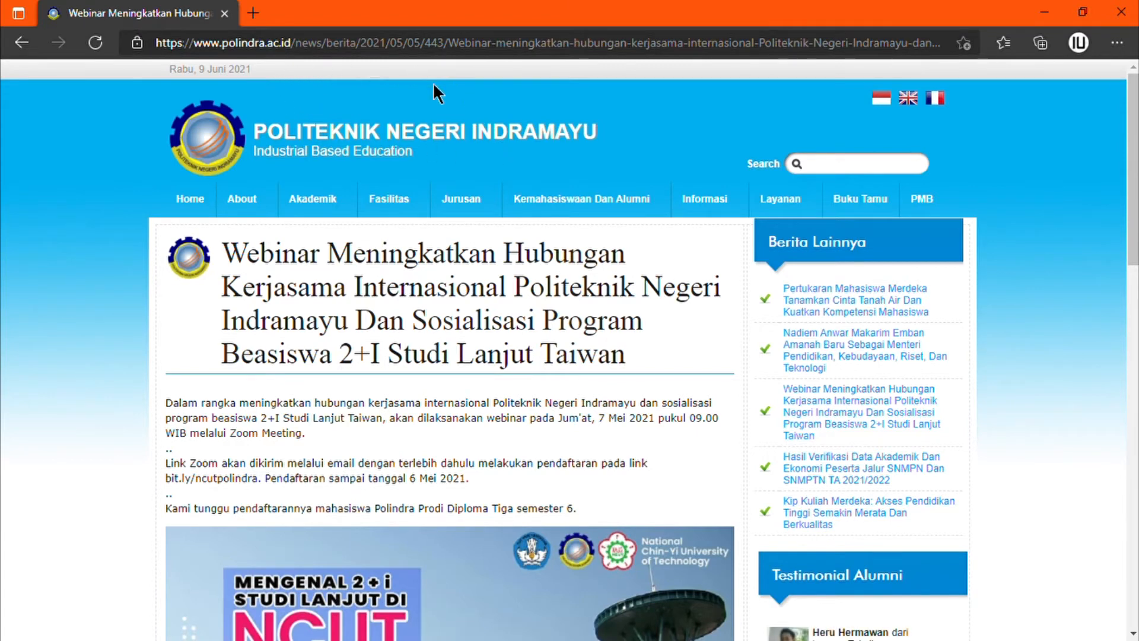
pyautogui.click(14, 51)
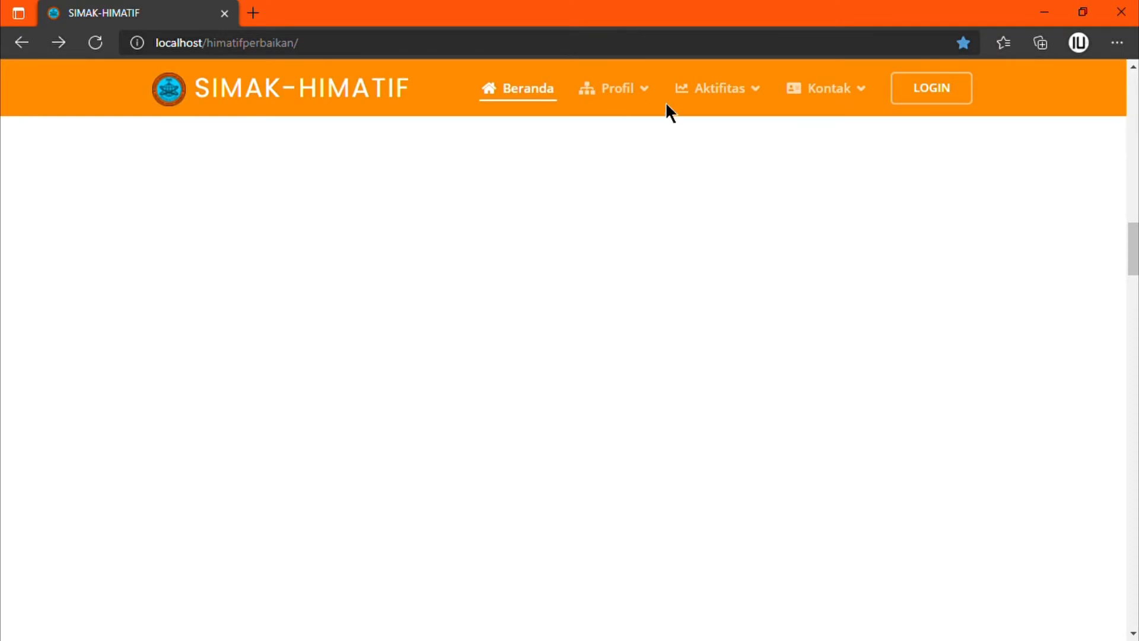
pyautogui.moveTo(752, 107)
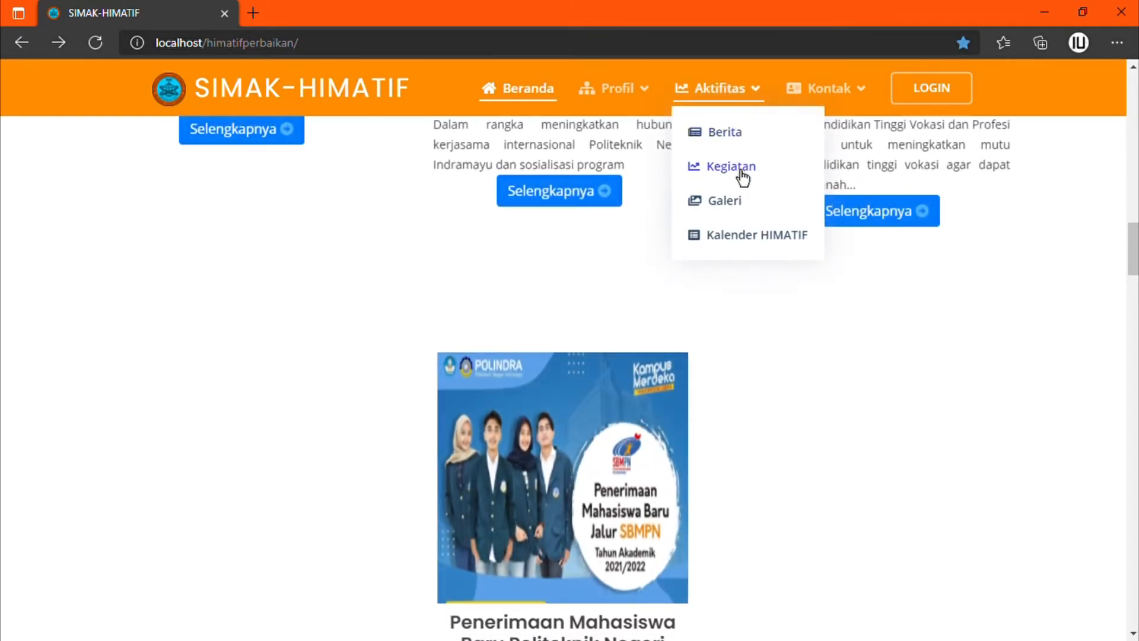
pyautogui.click(740, 171)
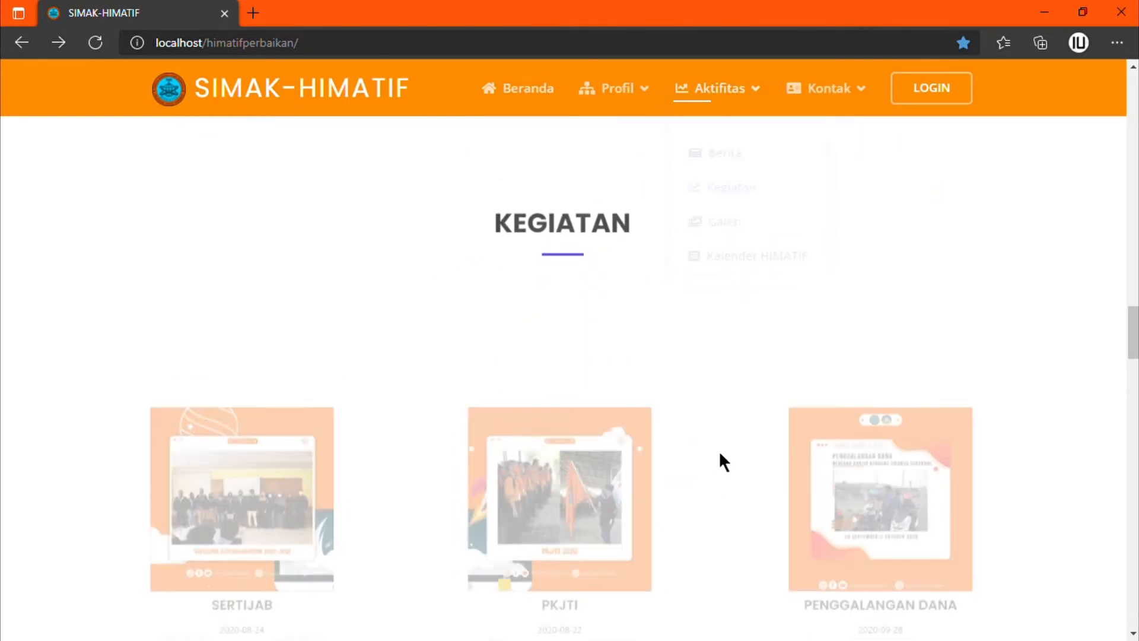
pyautogui.scroll(-4, 718, 221)
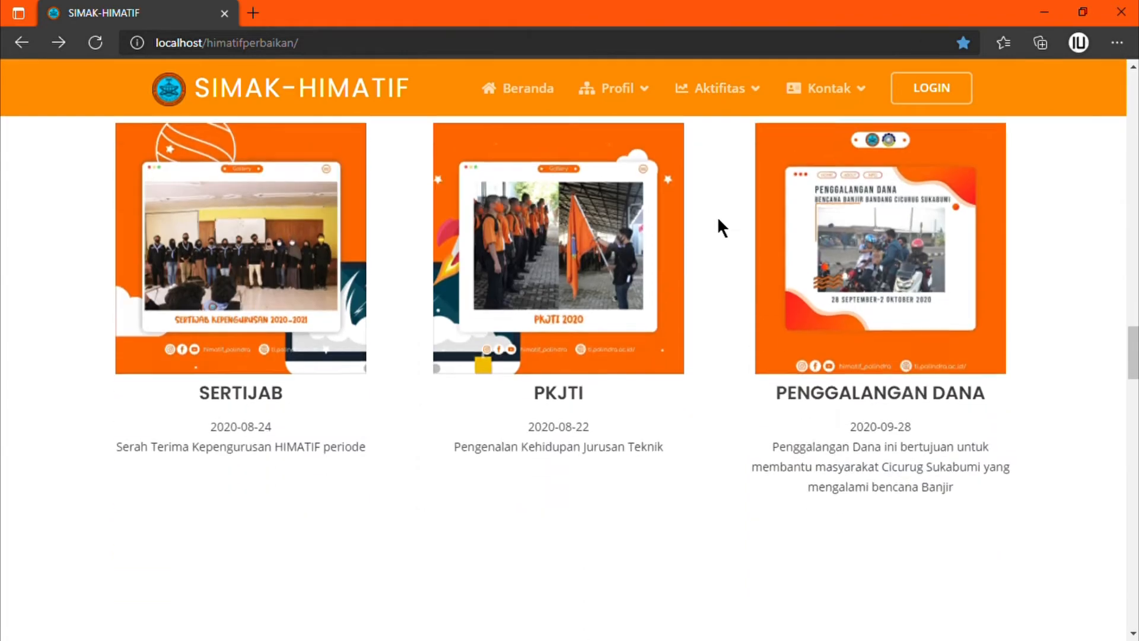
pyautogui.scroll(-3, 719, 228)
pyautogui.scroll(3, 718, 227)
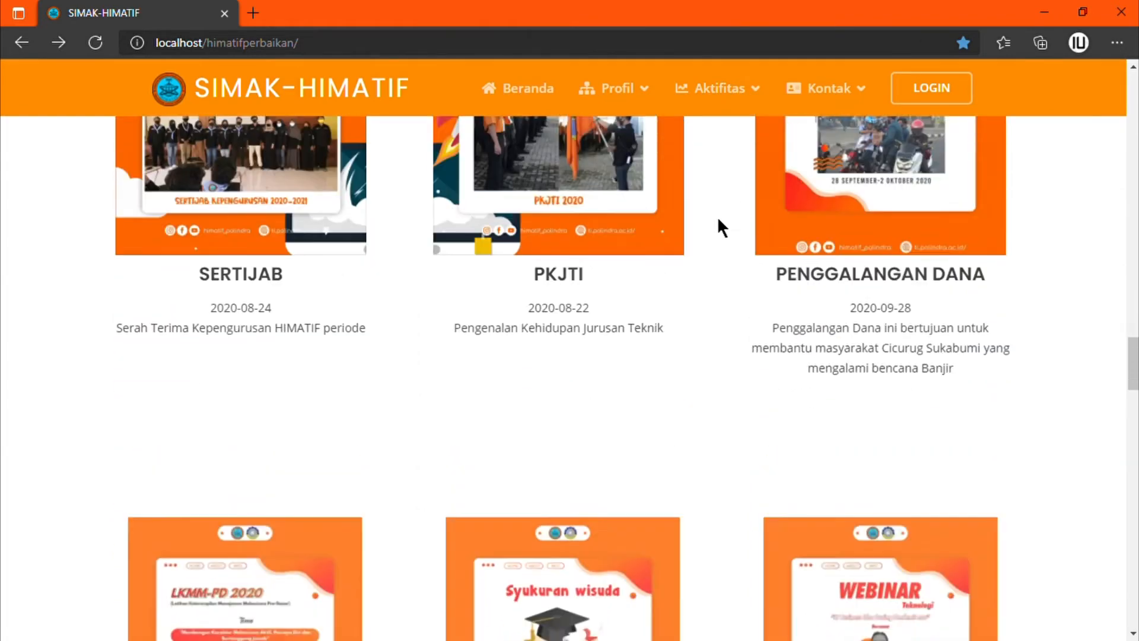
pyautogui.scroll(3, 718, 221)
pyautogui.scroll(-6, 718, 221)
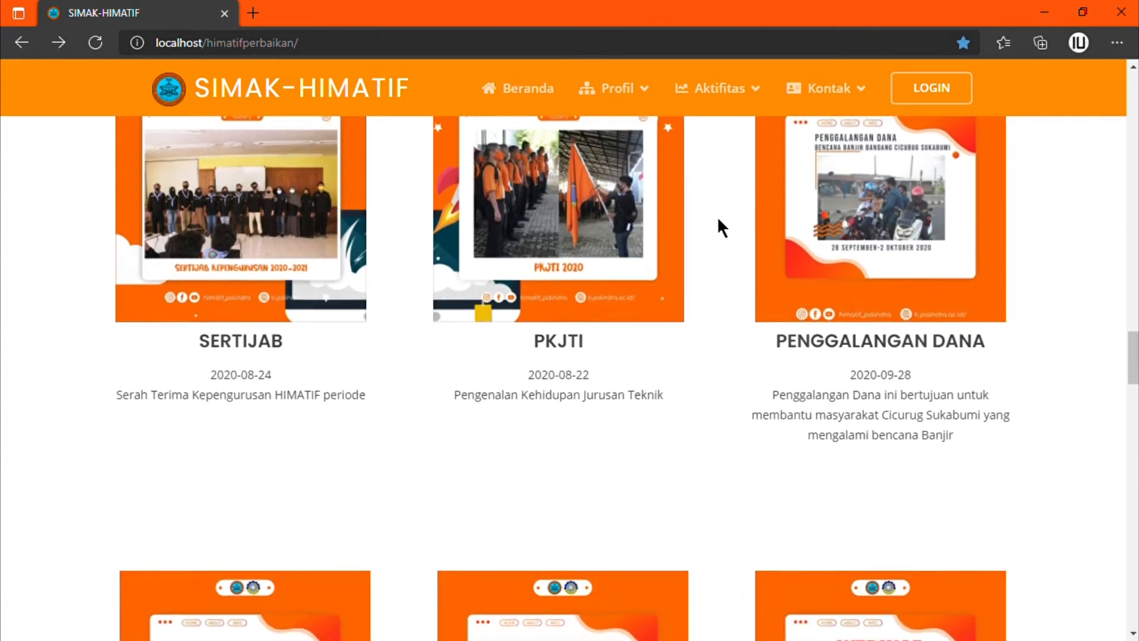
pyautogui.scroll(-4, 718, 221)
pyautogui.scroll(8, 718, 220)
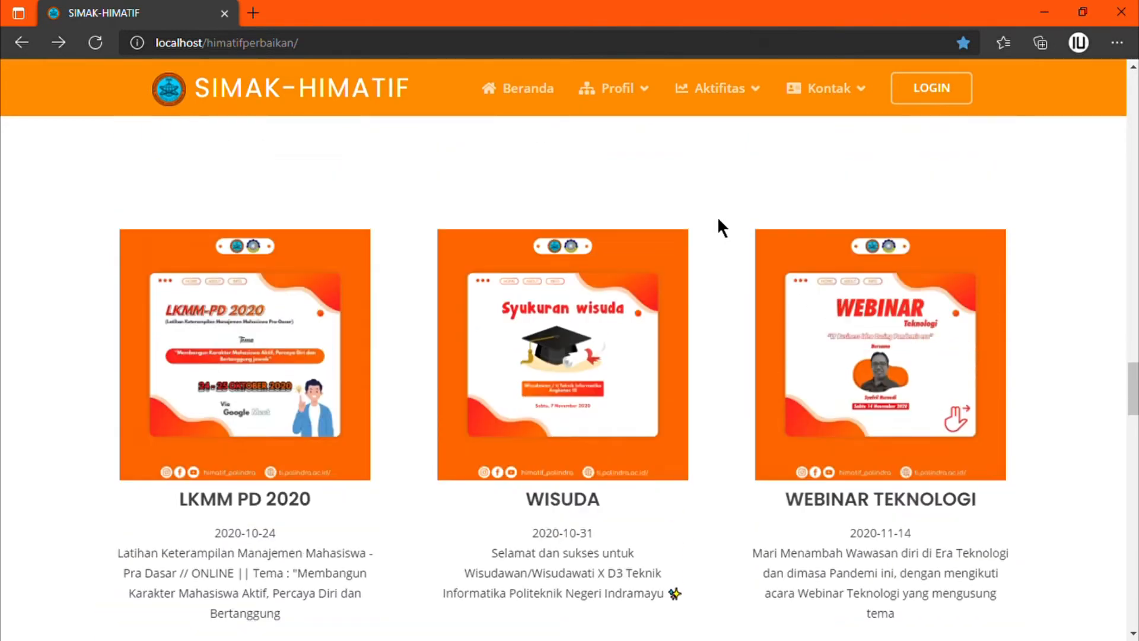
pyautogui.scroll(-5, 719, 227)
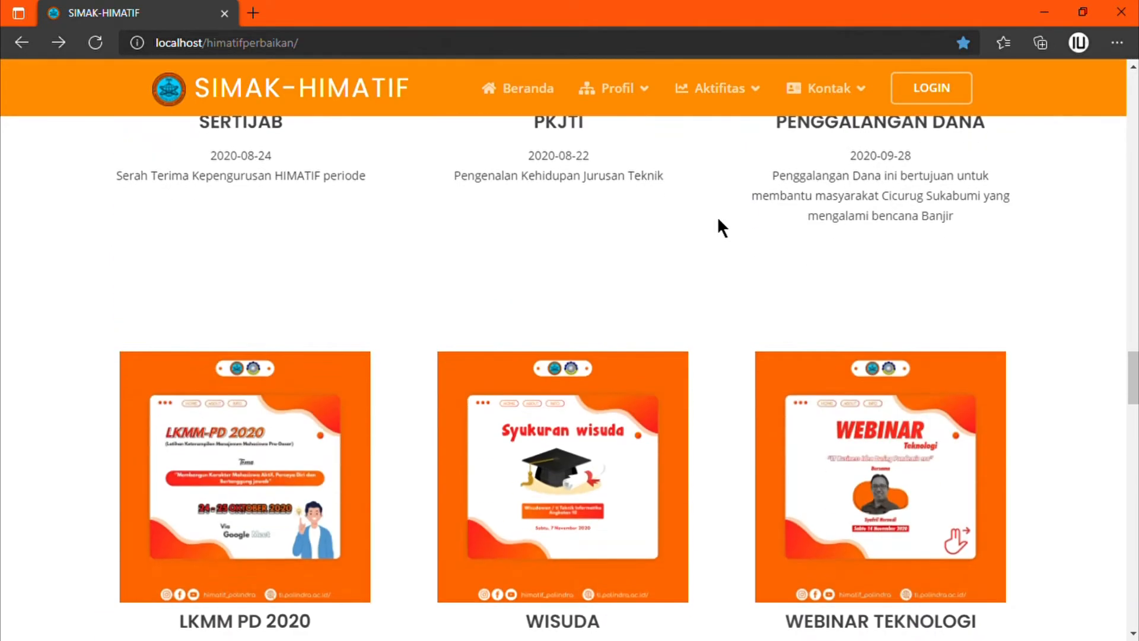
pyautogui.scroll(-3, 719, 227)
pyautogui.scroll(5, 718, 220)
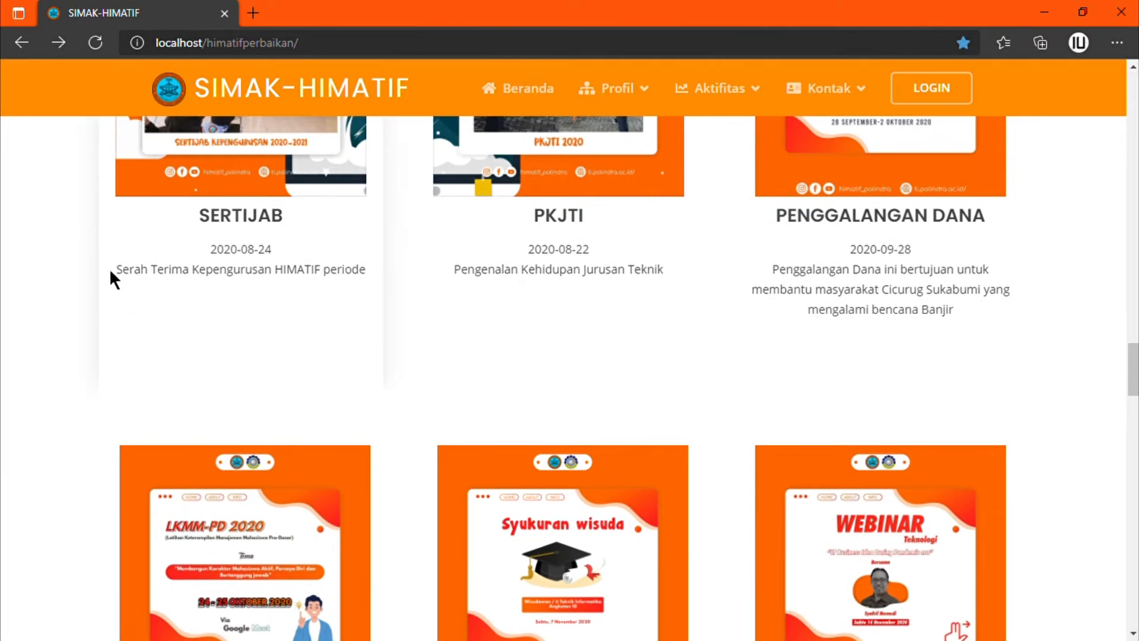
pyautogui.scroll(-10, 688, 320)
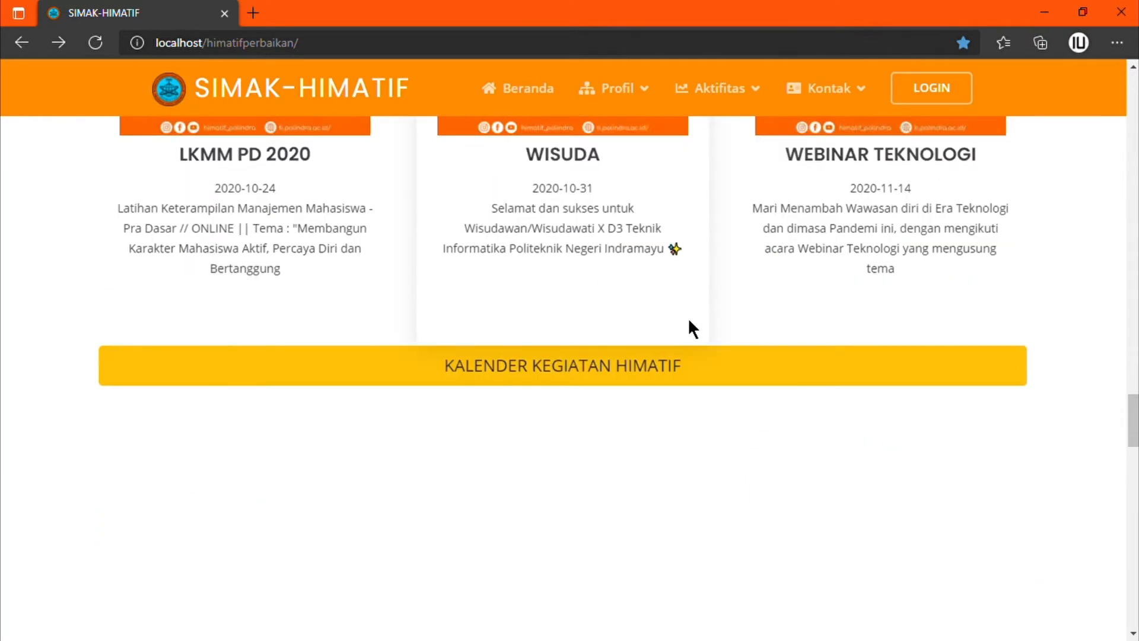
pyautogui.scroll(-15, 688, 320)
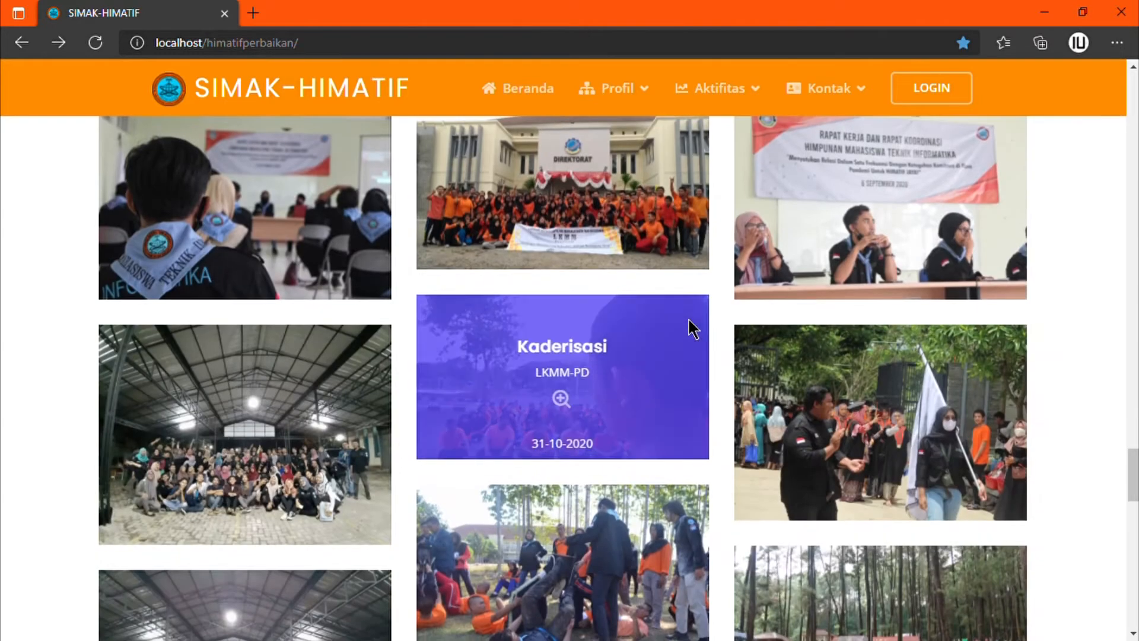
# Step: Enlarge the Kumpulan IT CASH group photo in the Galeri
pyautogui.scroll(2, 694, 329)
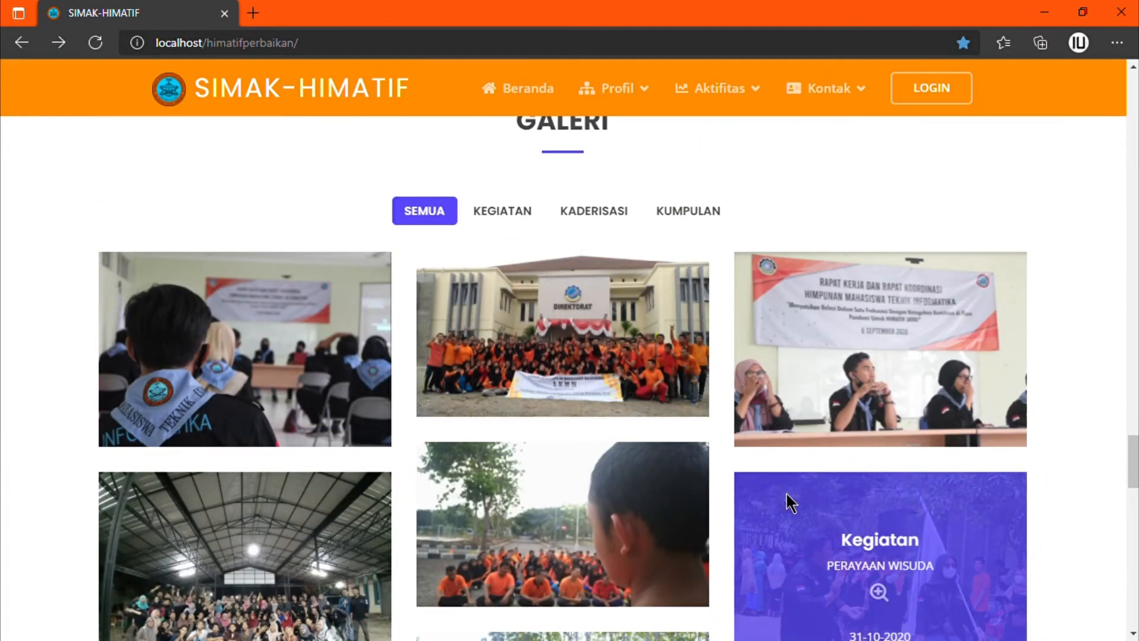
pyautogui.scroll(-3, 787, 494)
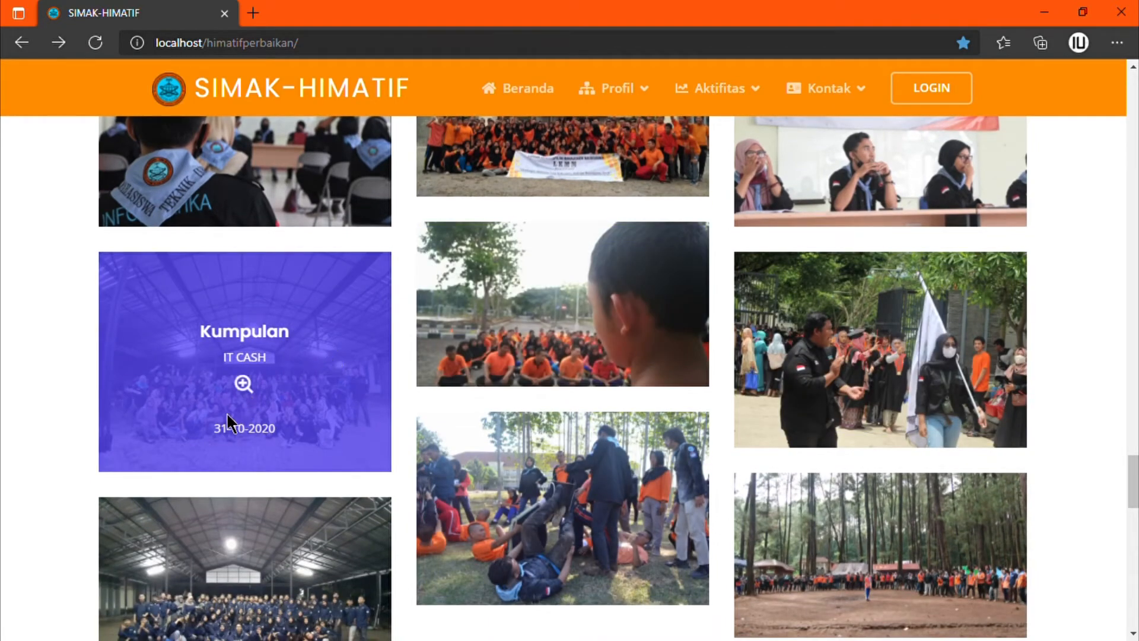
pyautogui.click(250, 385)
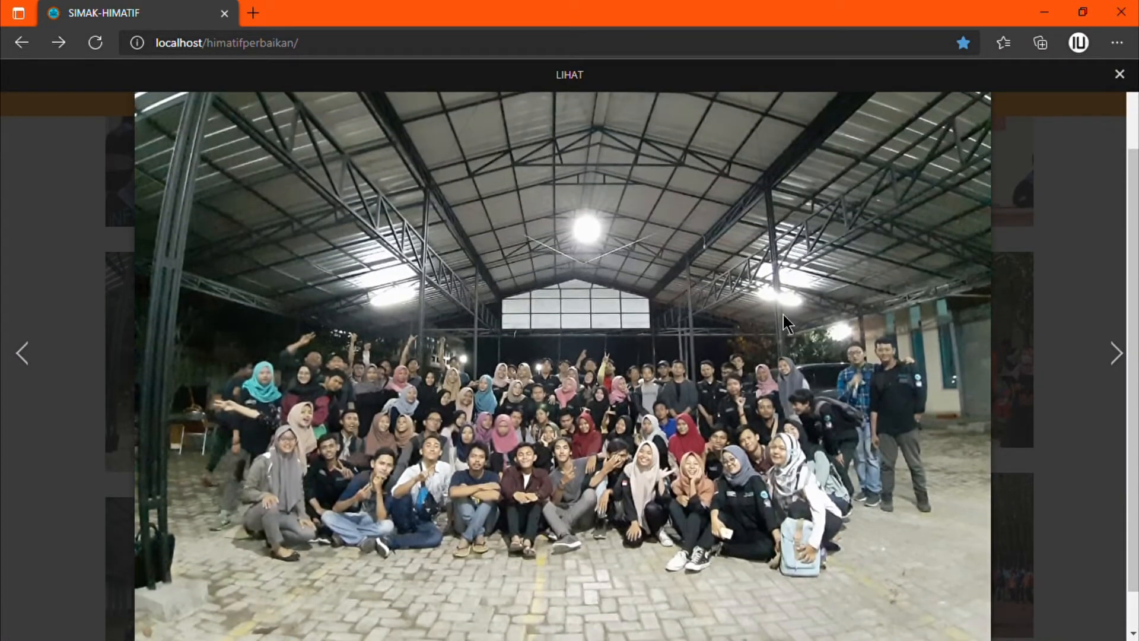
# Step: Open the Kalender HIMATIF page listing the June 2021 events
pyautogui.scroll(2, 797, 168)
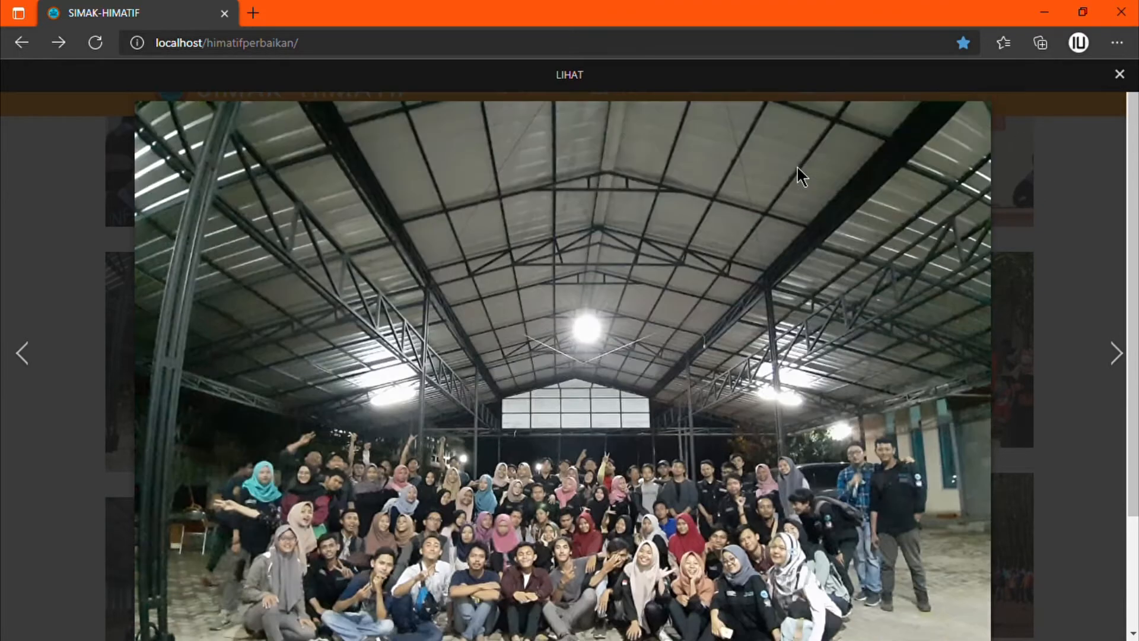
pyautogui.scroll(-3, 797, 167)
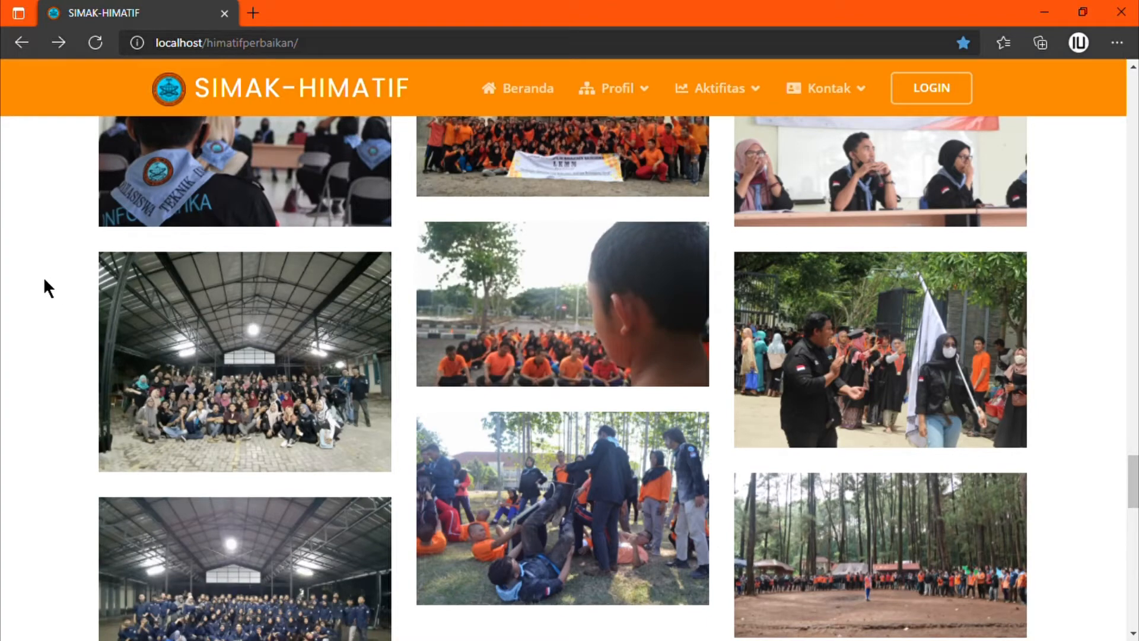
pyautogui.moveTo(723, 111)
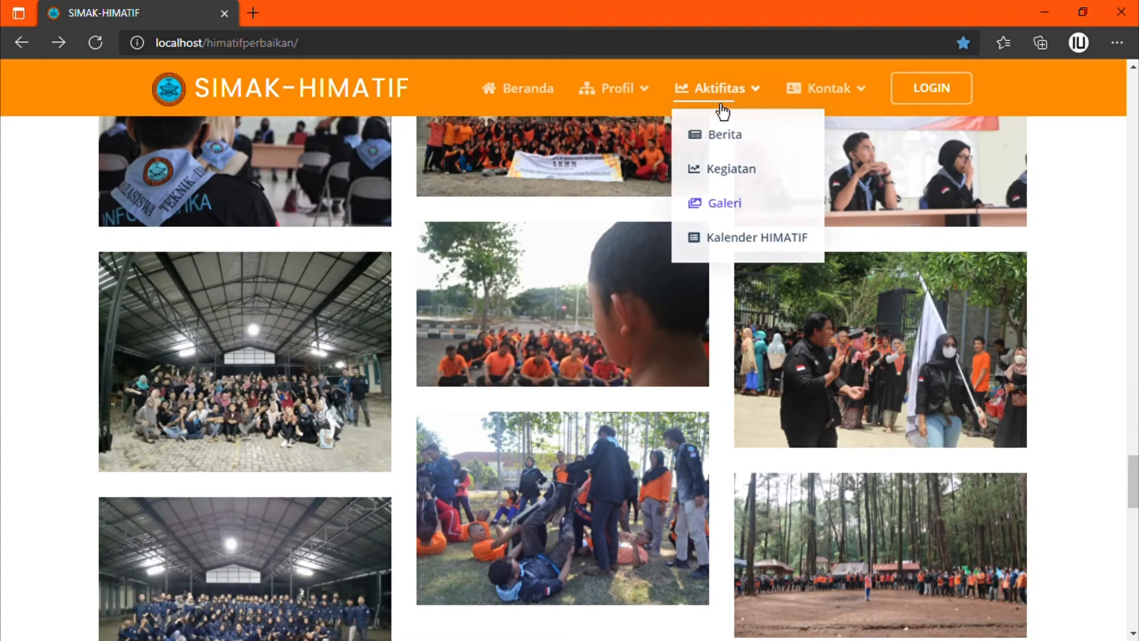
pyautogui.click(723, 249)
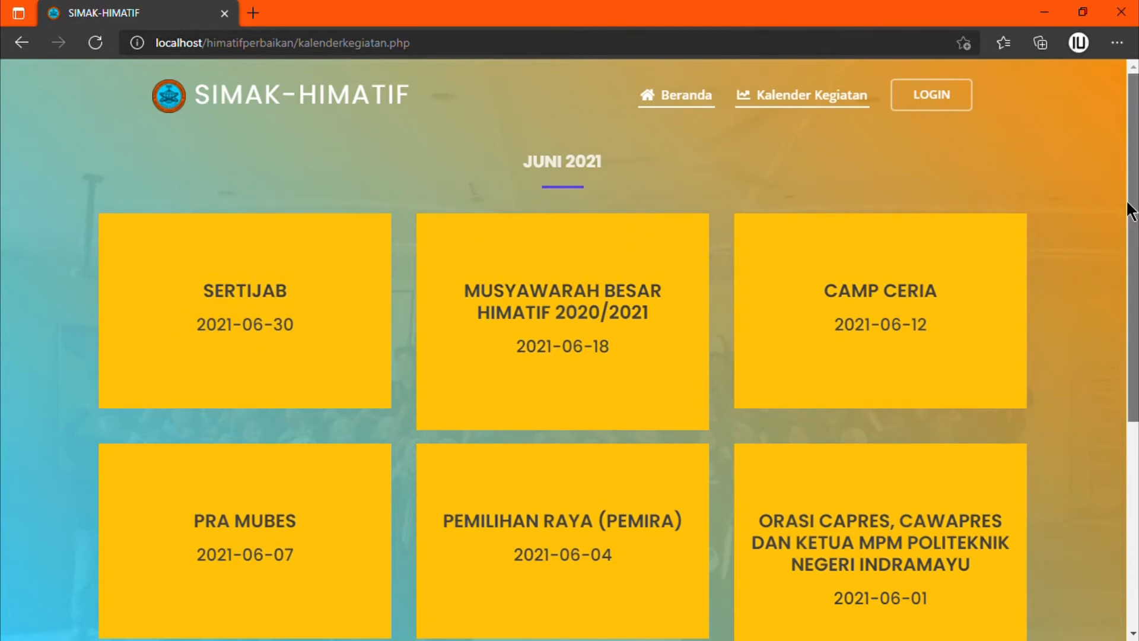
pyautogui.scroll(-1, 1129, 210)
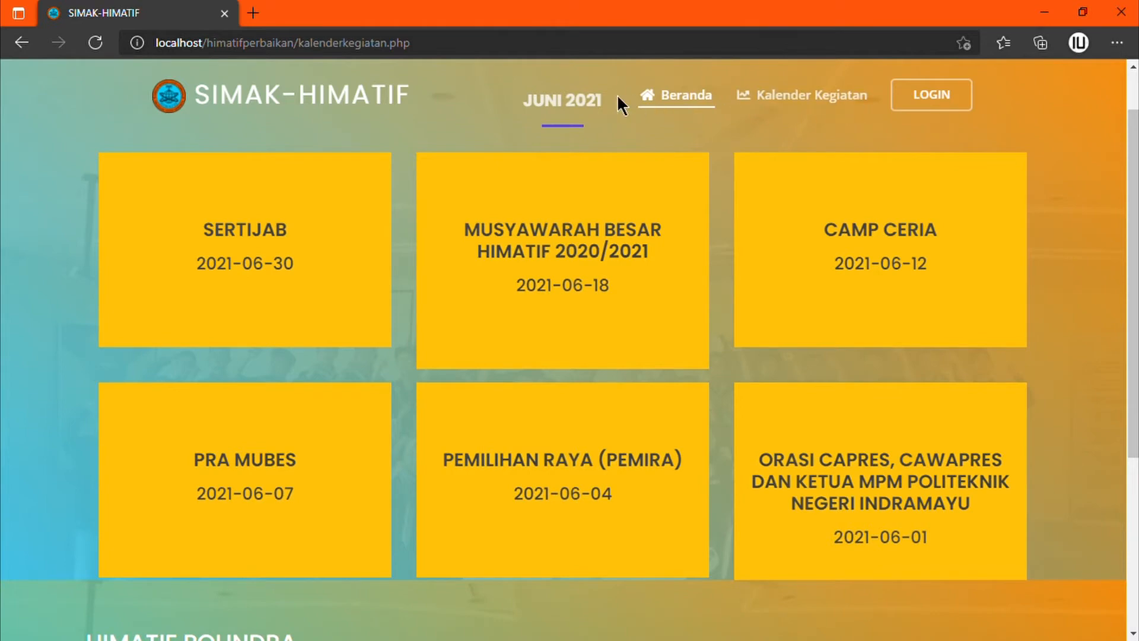
pyautogui.click(667, 104)
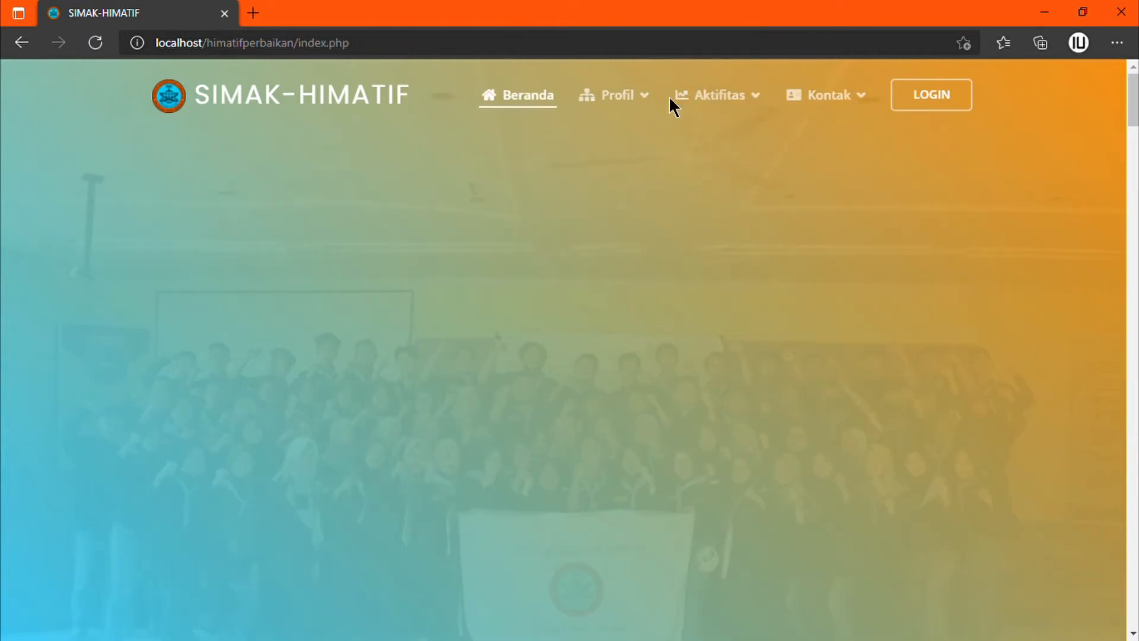
# Step: Show the home page's KONTAK section with address, e-mail, WhatsApp and the campus map
pyautogui.moveTo(810, 112)
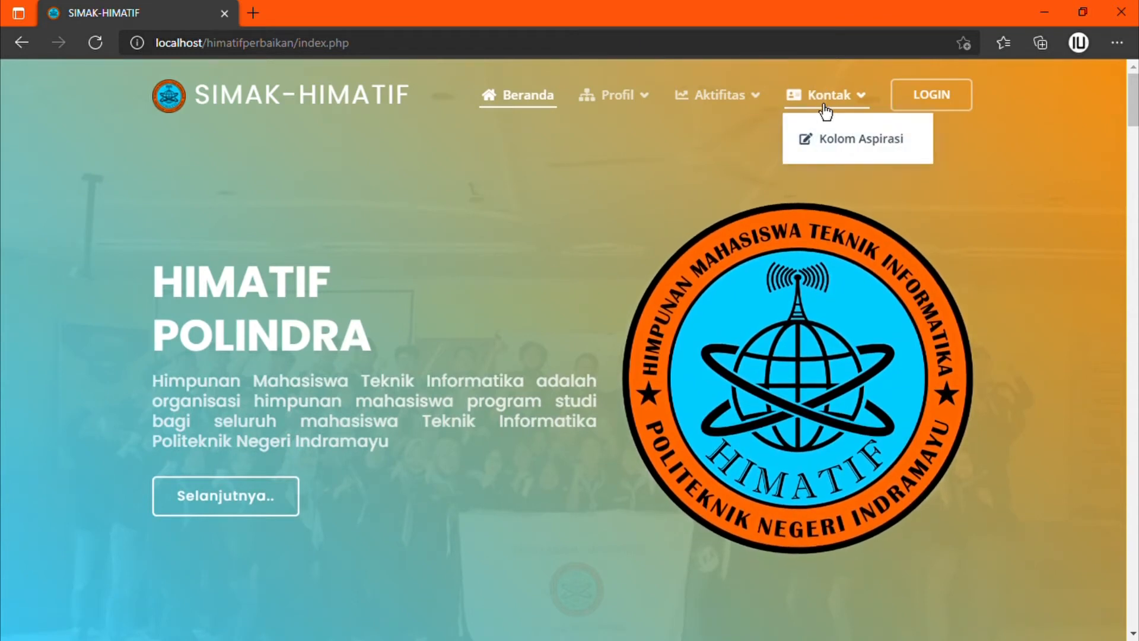
pyautogui.click(826, 101)
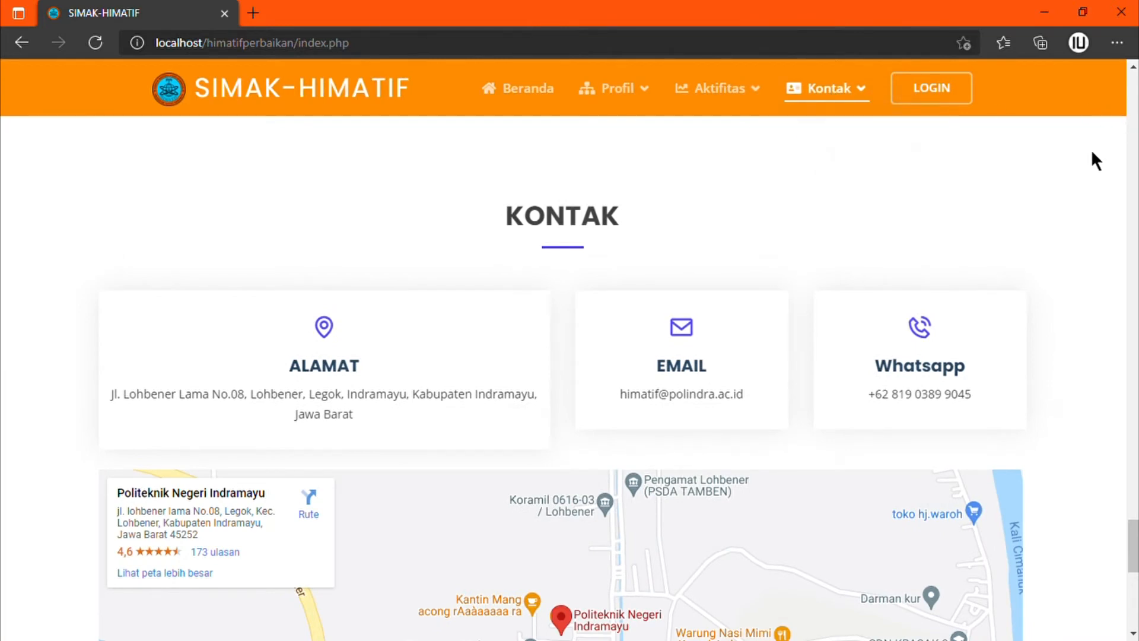
pyautogui.click(1136, 140)
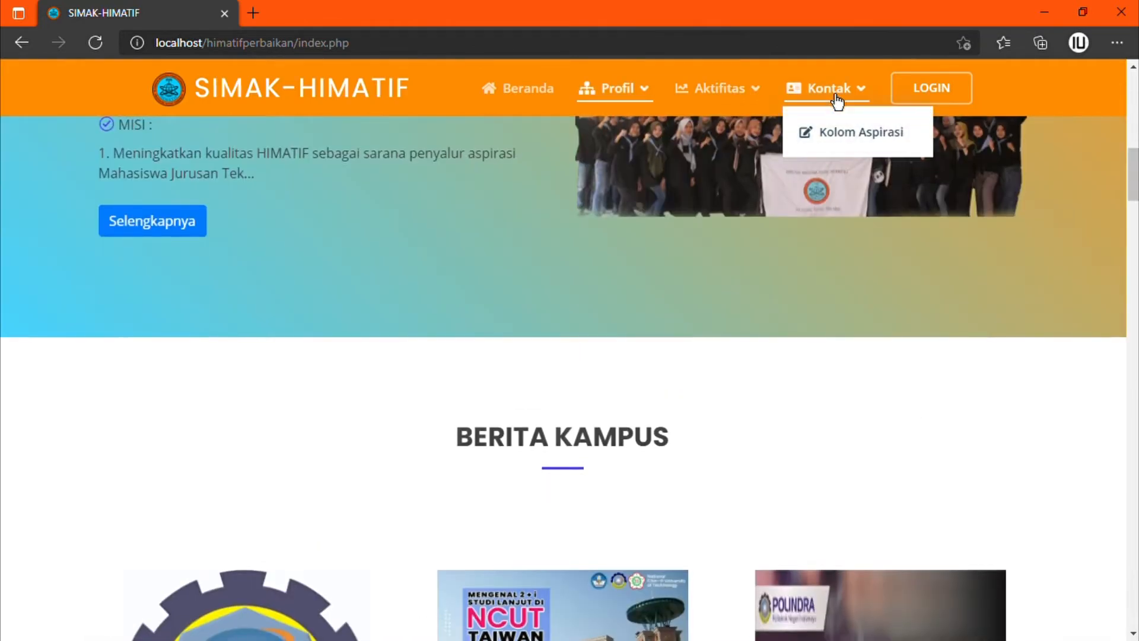
pyautogui.click(835, 95)
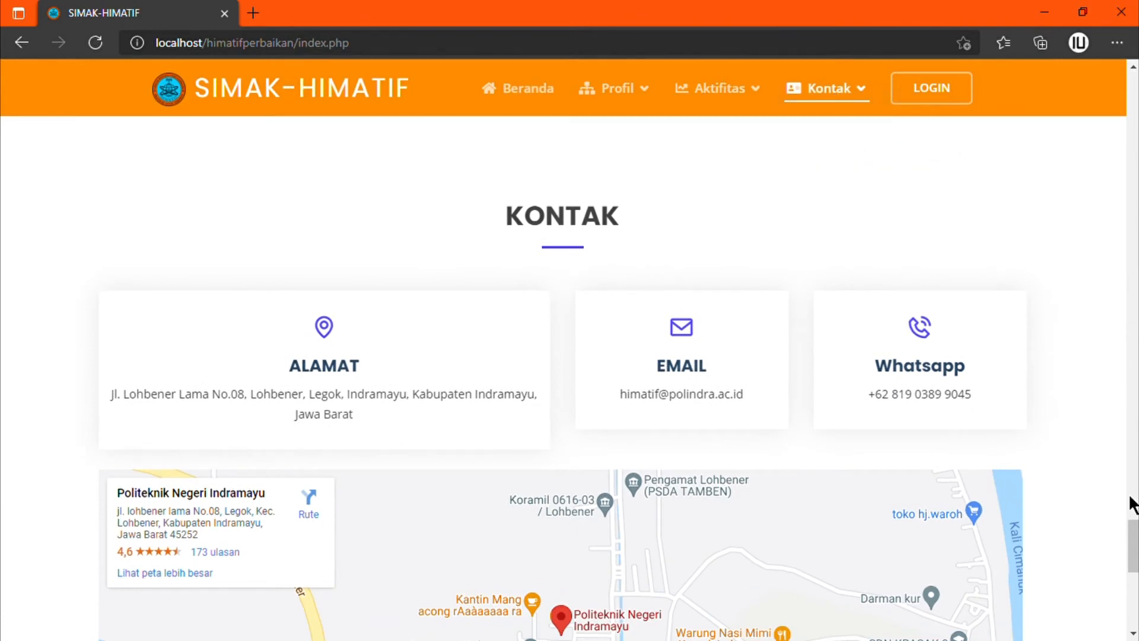
pyautogui.moveTo(1133, 546); pyautogui.dragTo(1133, 561)
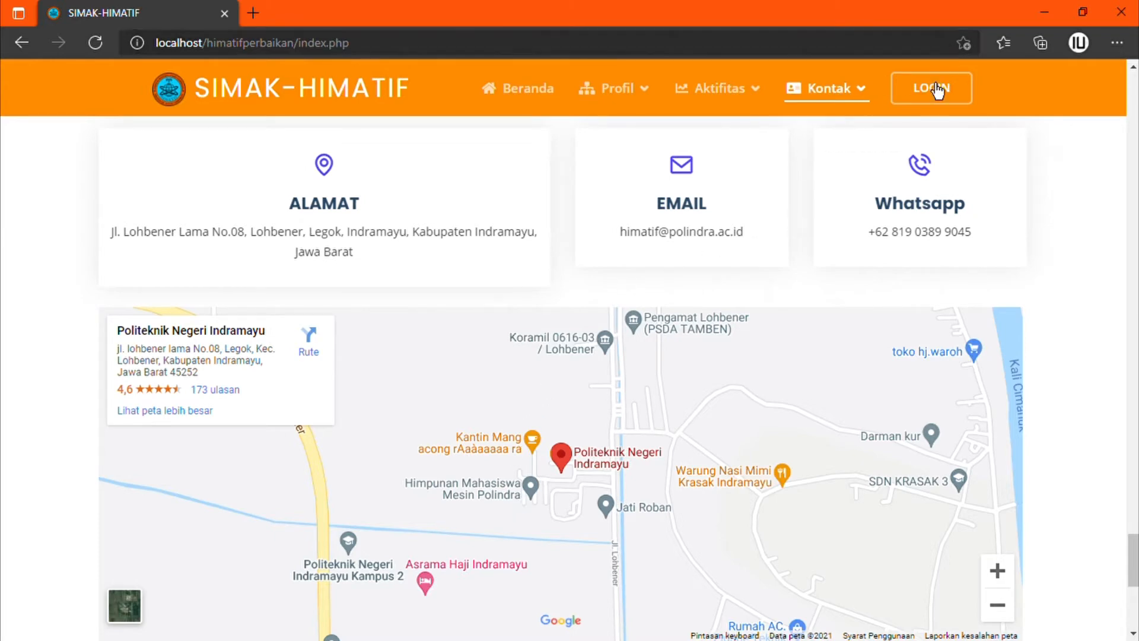
# Step: Open the login form and enter the admin username and password
pyautogui.click(924, 105)
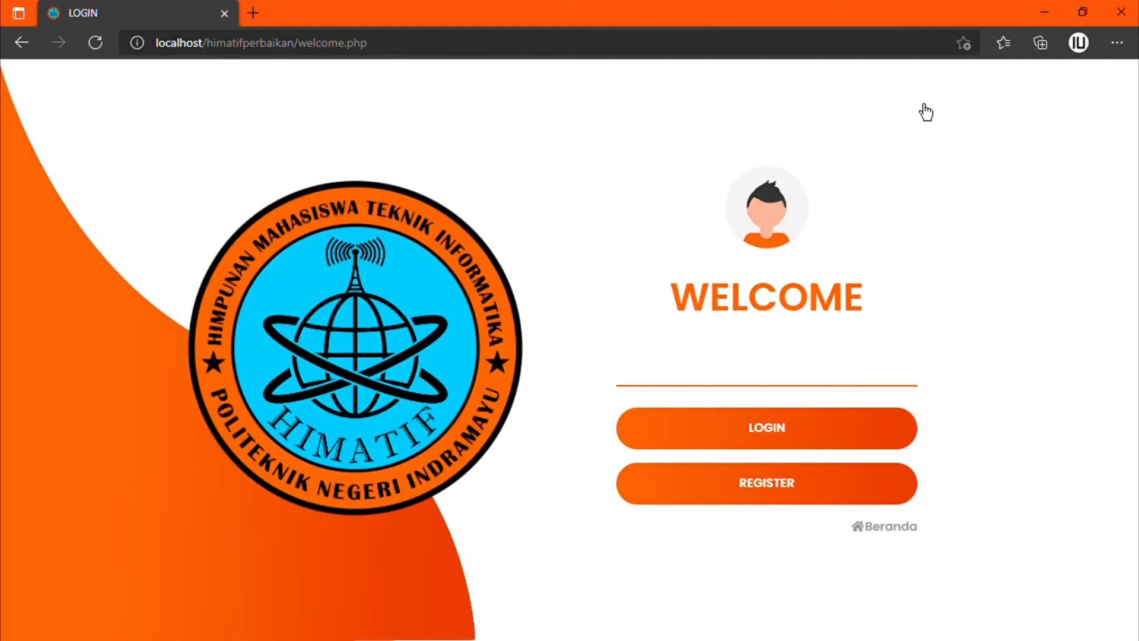
pyautogui.click(727, 449)
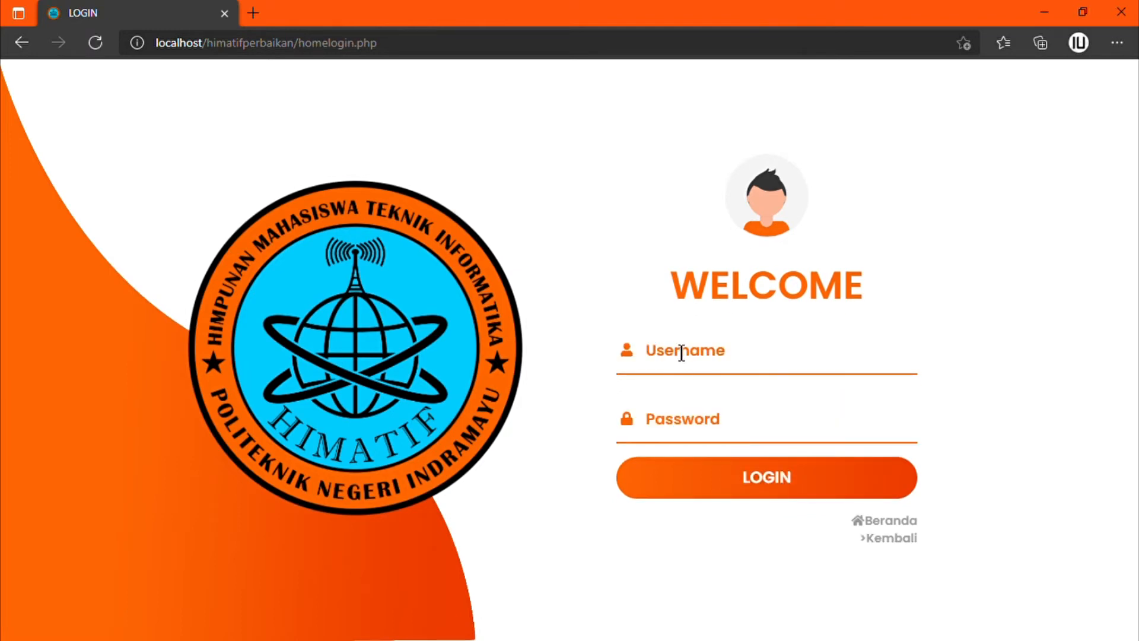
pyautogui.click(681, 352)
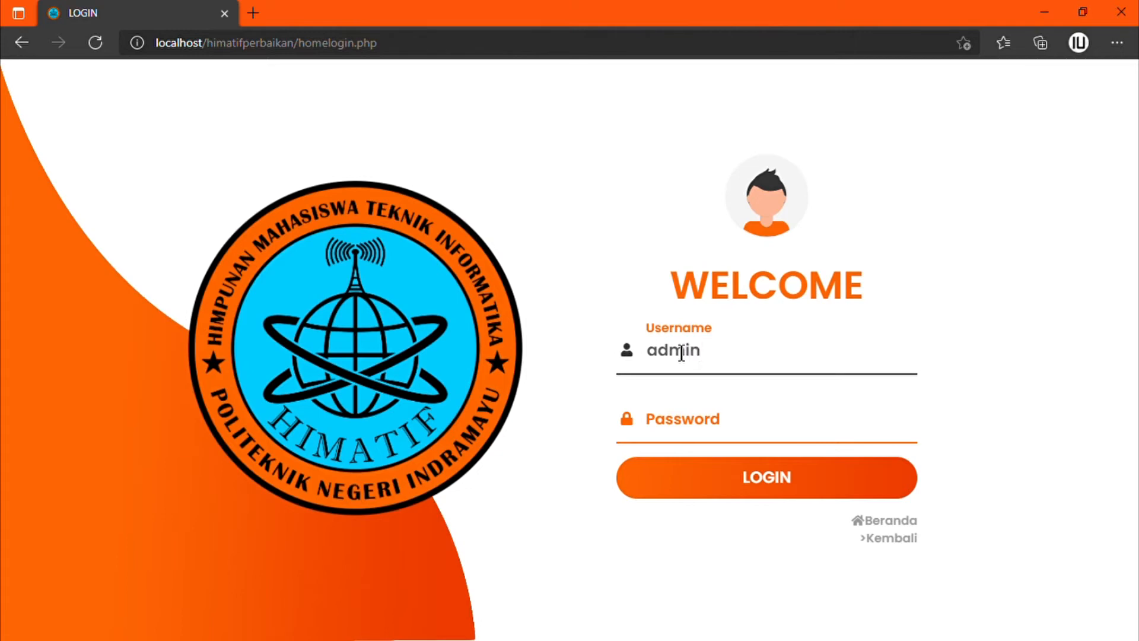
pyautogui.click(696, 435)
pyautogui.write('a')
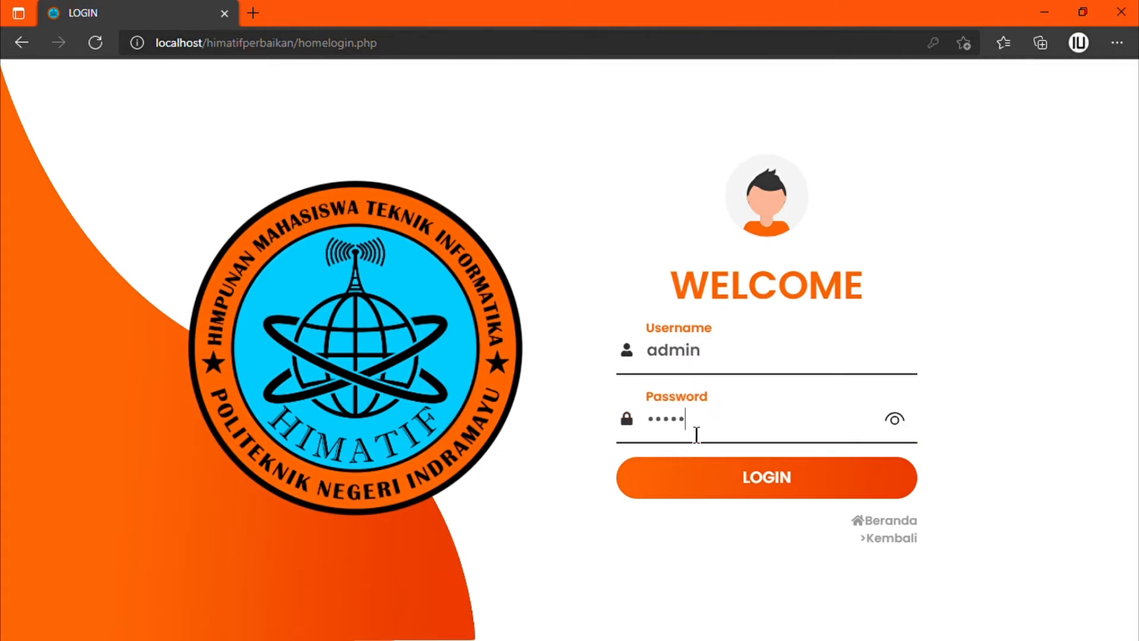
# Step: Sign in as admin, then sign out with EXIT to the WELCOME screen
pyautogui.click(712, 487)
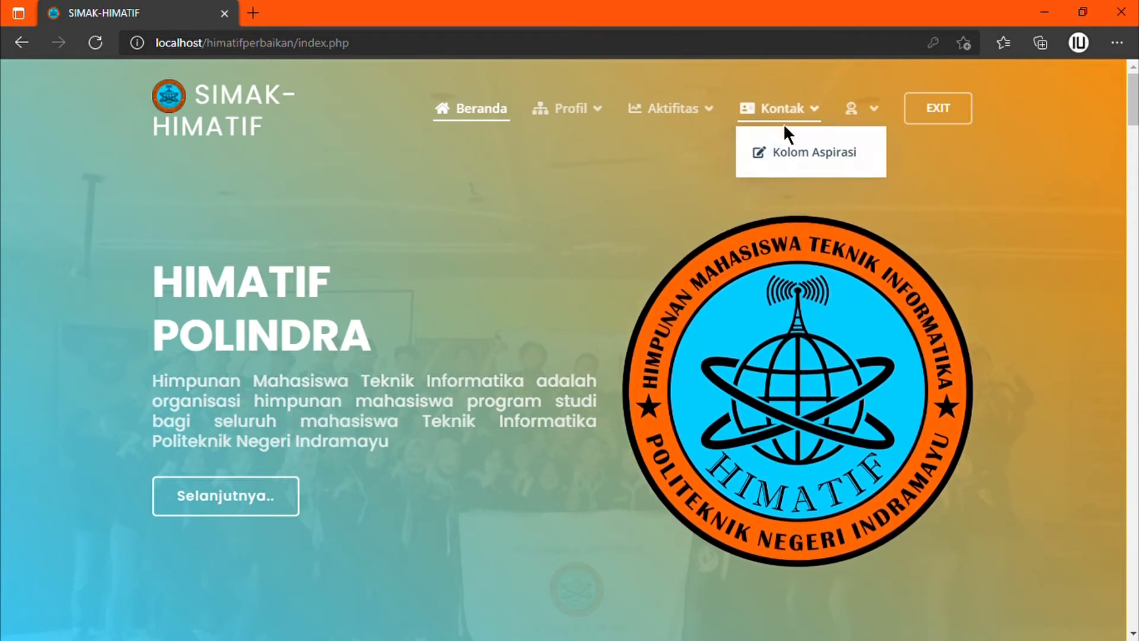
pyautogui.moveTo(880, 121)
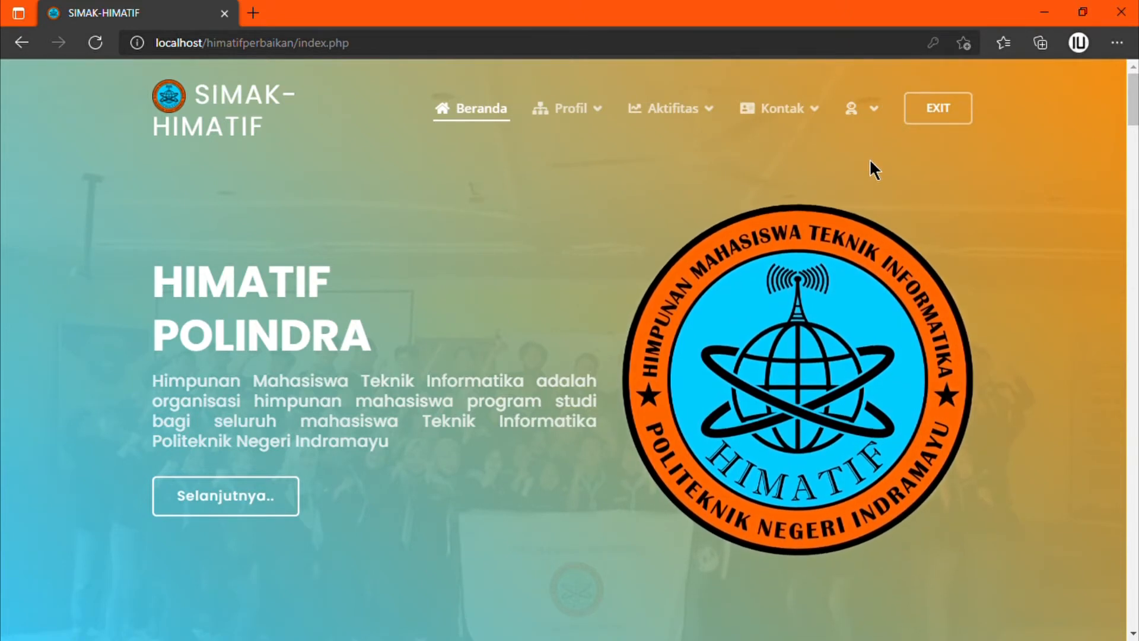
pyautogui.click(928, 119)
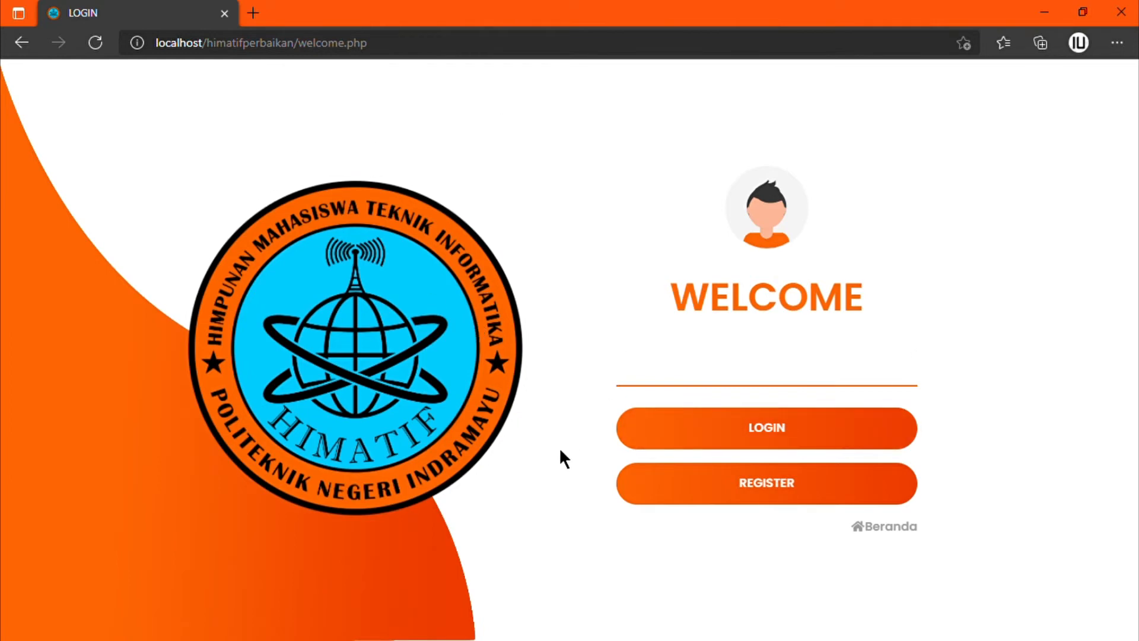
# Step: Fill the Register form with the student's NIM, full name, username, e-mail and password
pyautogui.click(719, 501)
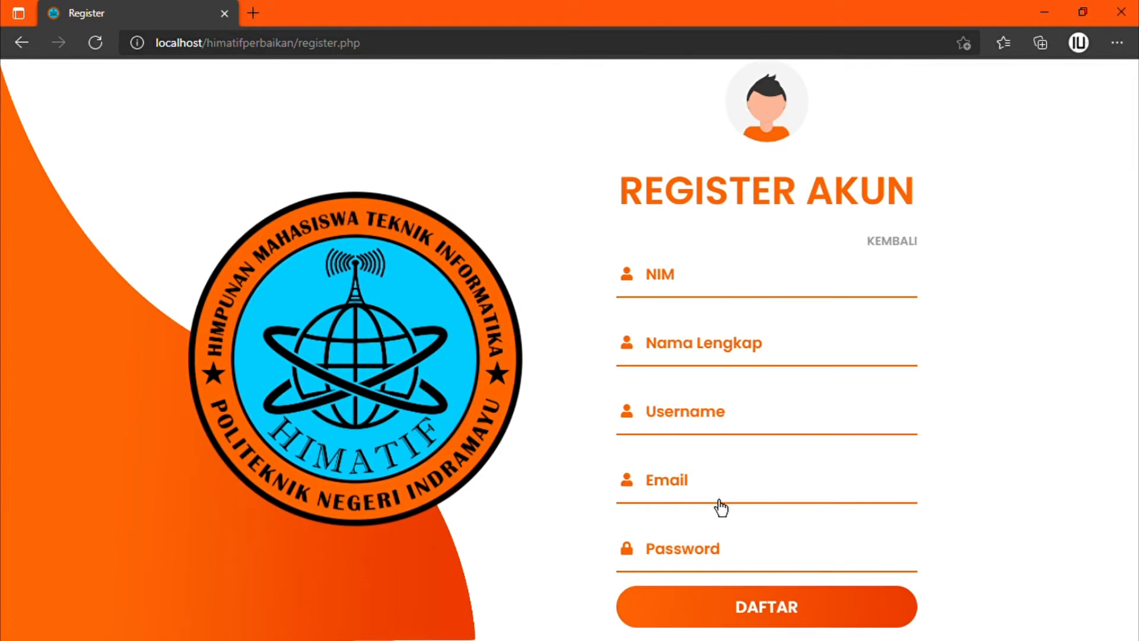
pyautogui.click(762, 286)
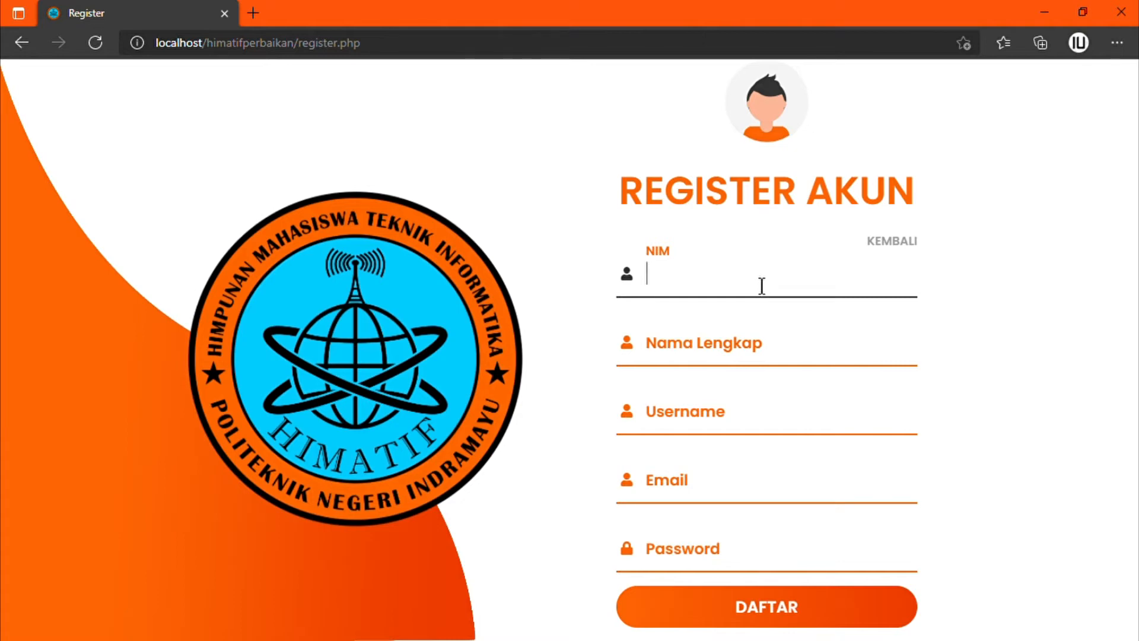
pyautogui.press('Tab')
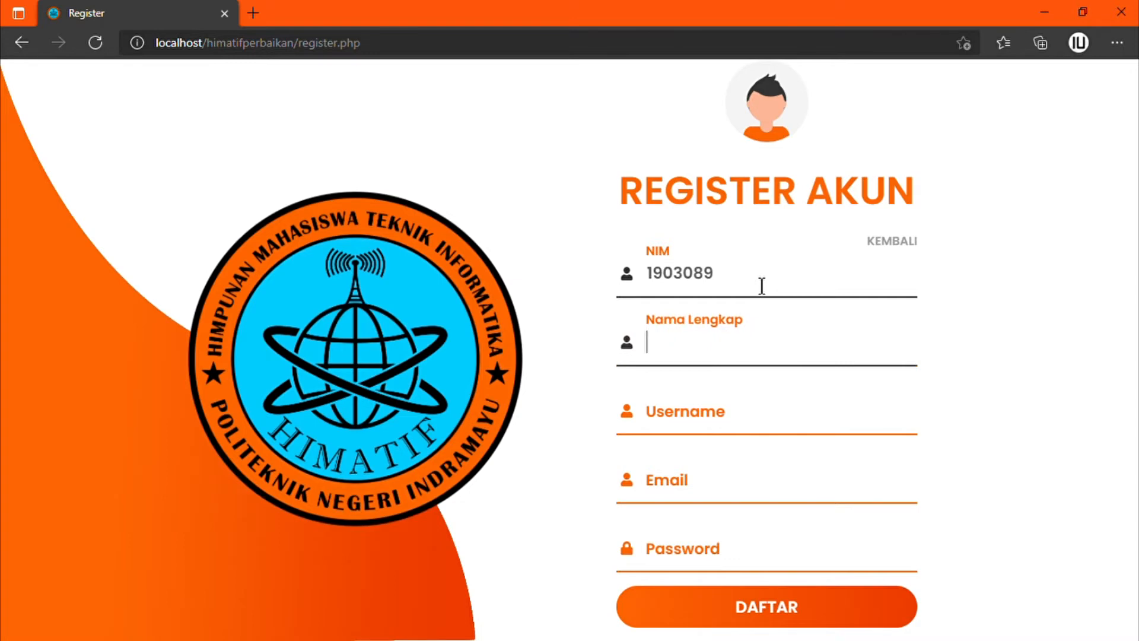
pyautogui.press('Tab')
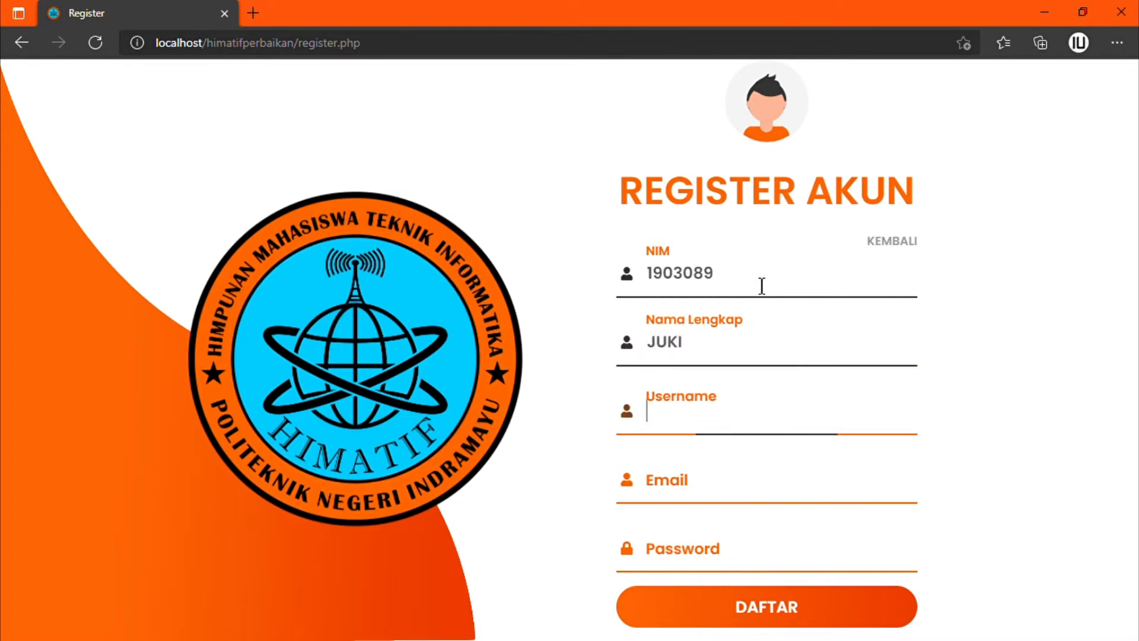
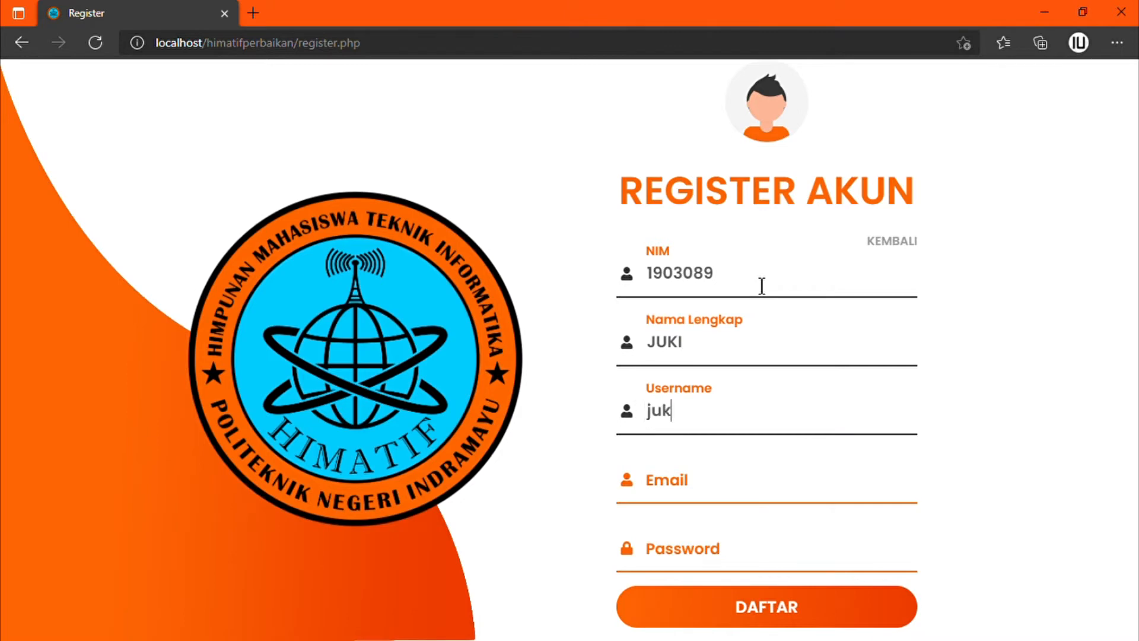
pyautogui.press('Tab')
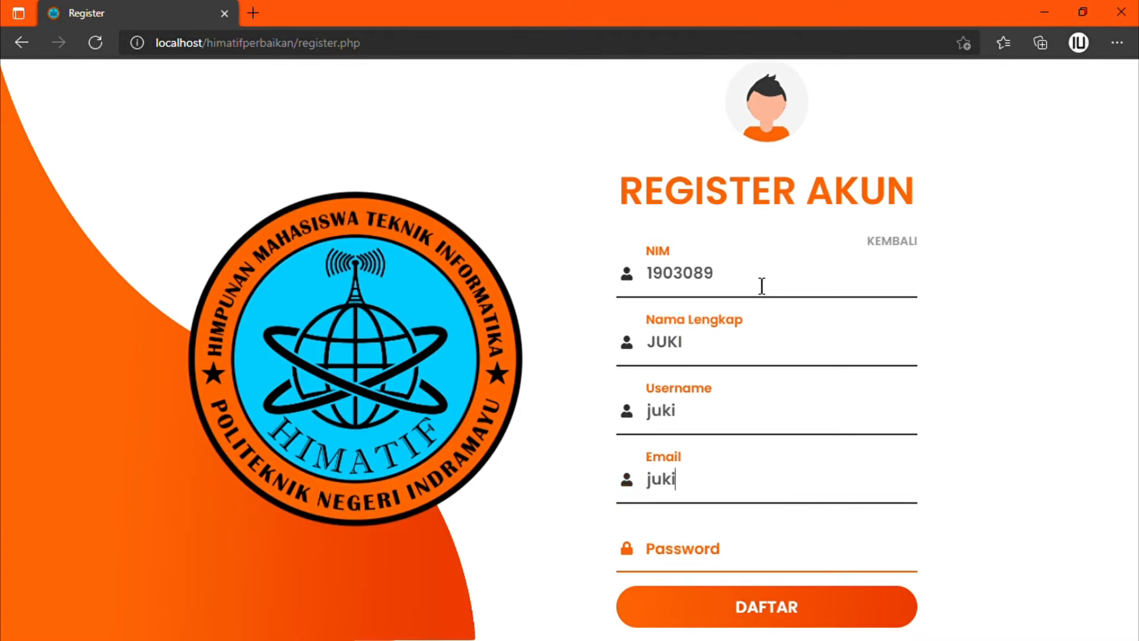
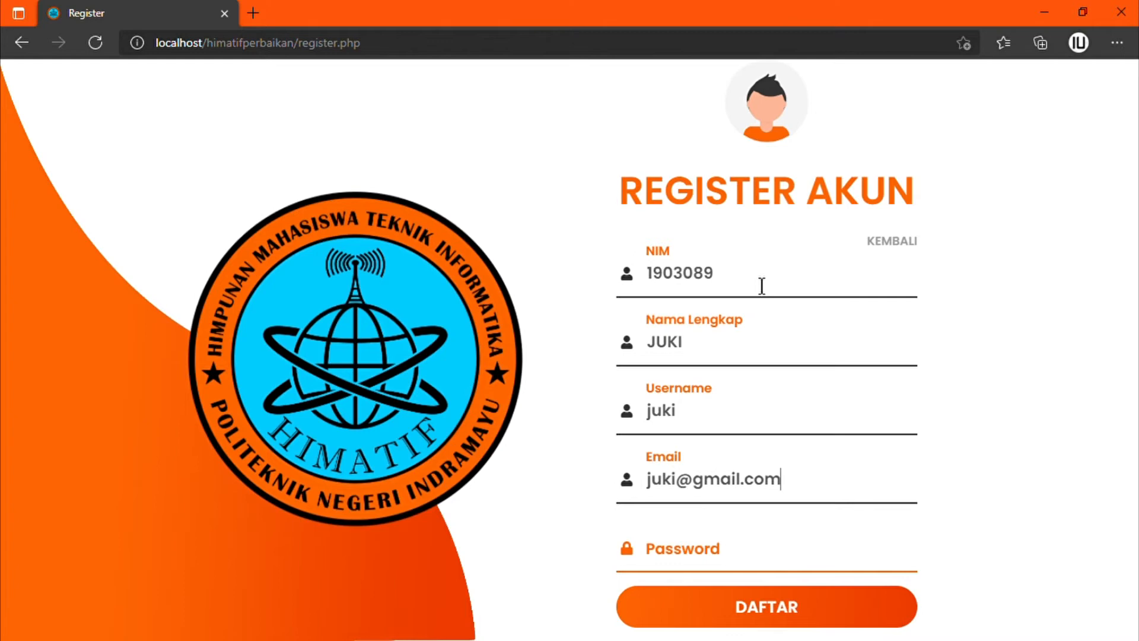
pyautogui.press('Tab')
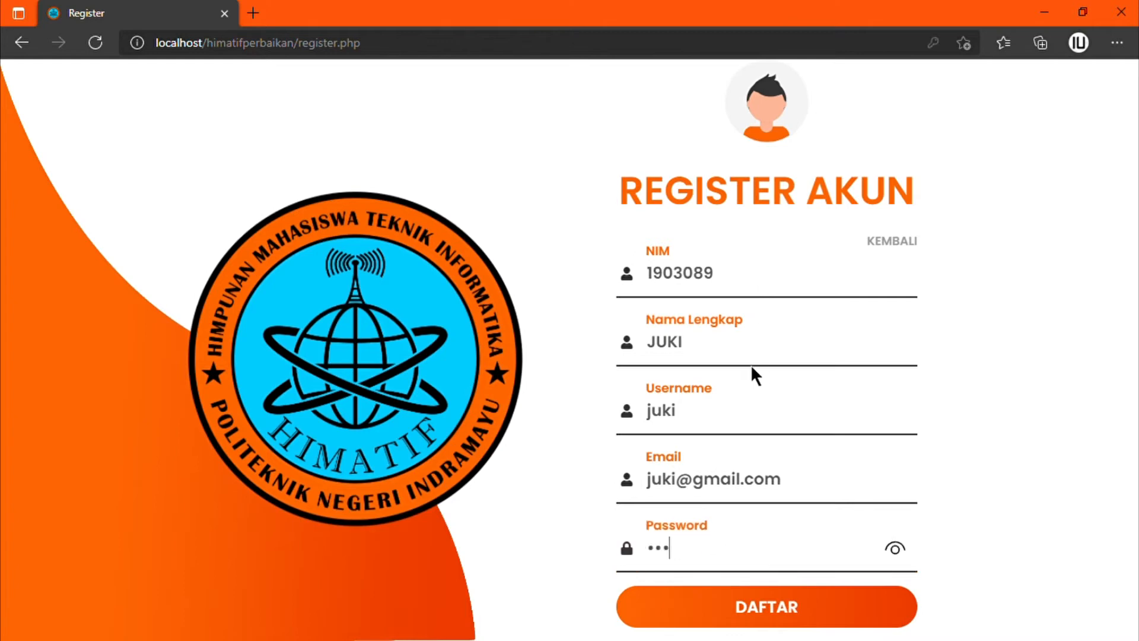
# Step: Submit the registration, dismiss the 'Data berhasil disimpan' alert and go to the welcome page
pyautogui.click(843, 616)
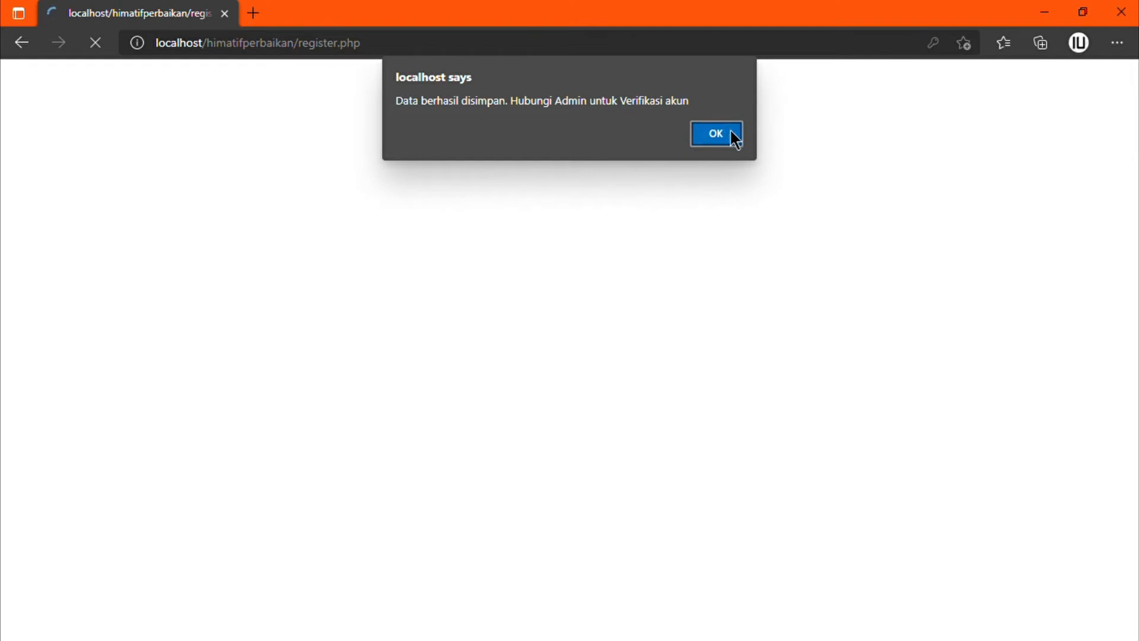
pyautogui.click(736, 151)
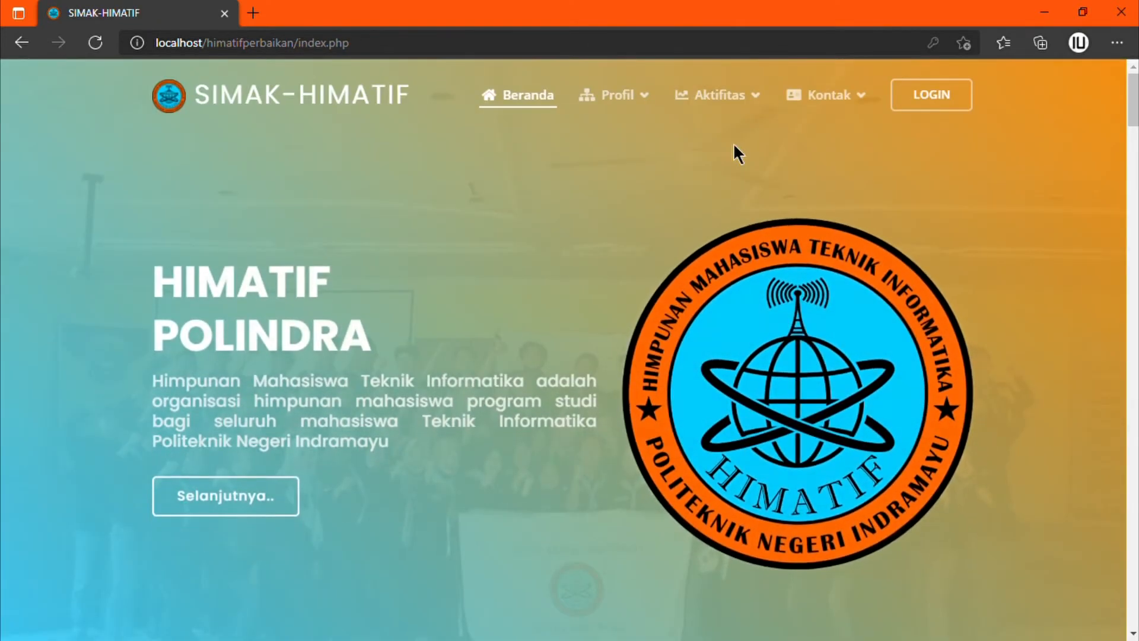
pyautogui.click(914, 107)
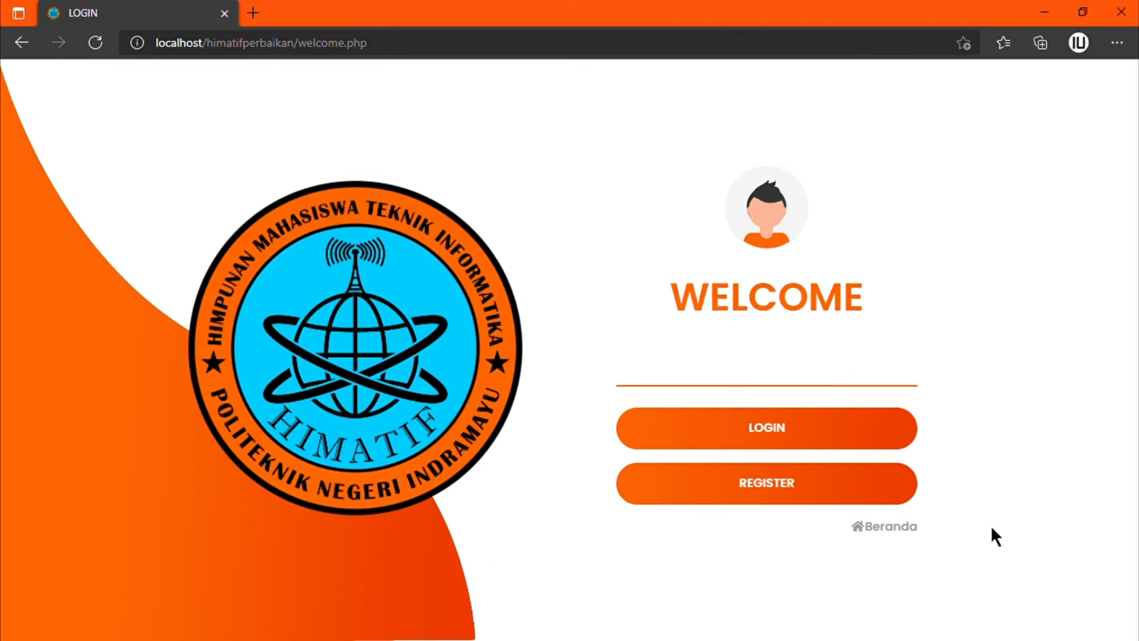
# Step: Sign in with the admin username and password
pyautogui.click(838, 442)
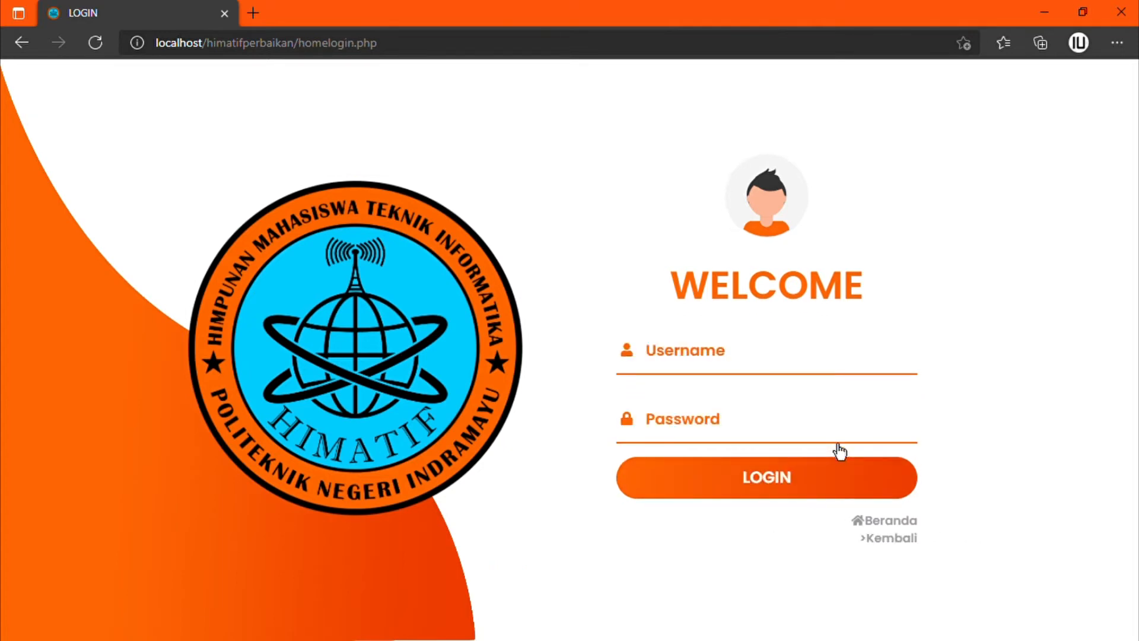
pyautogui.click(745, 372)
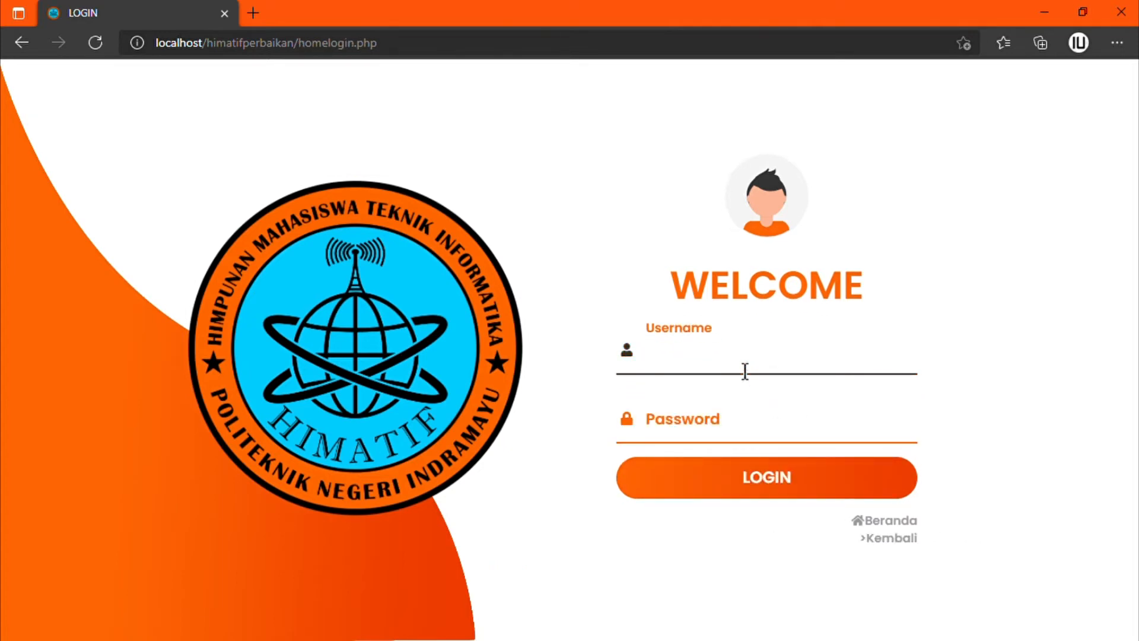
pyautogui.write('admin')
pyautogui.press('Tab')
pyautogui.write('admin')
pyautogui.press('Return')
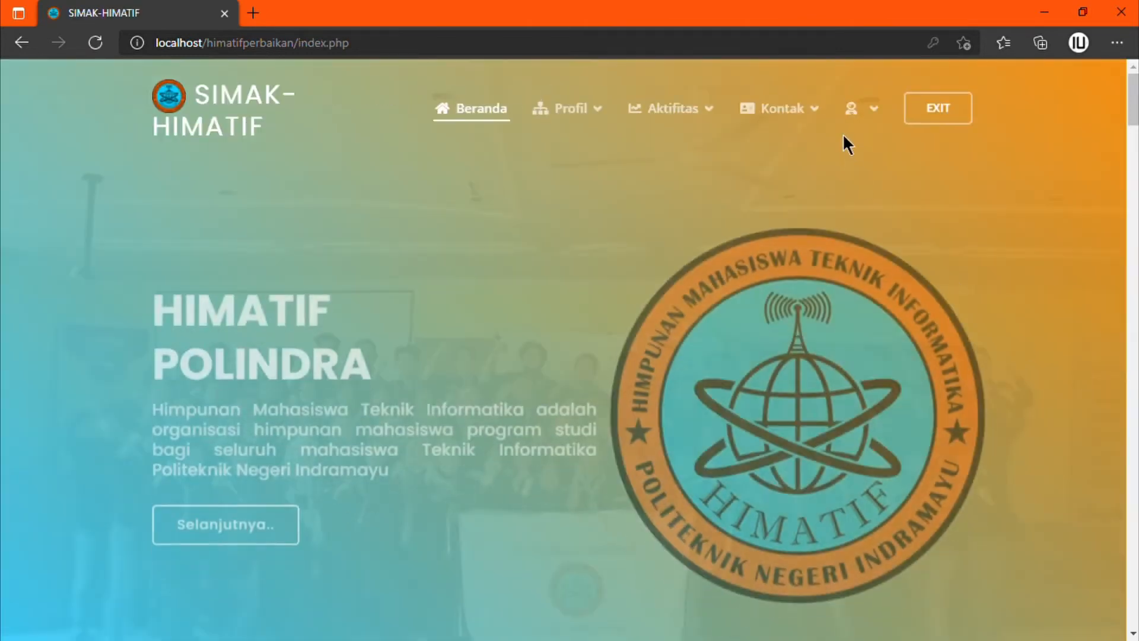
# Step: Open Dashboard Admin, review its summary counts and open the registration data details
pyautogui.moveTo(857, 109)
pyautogui.click(888, 163)
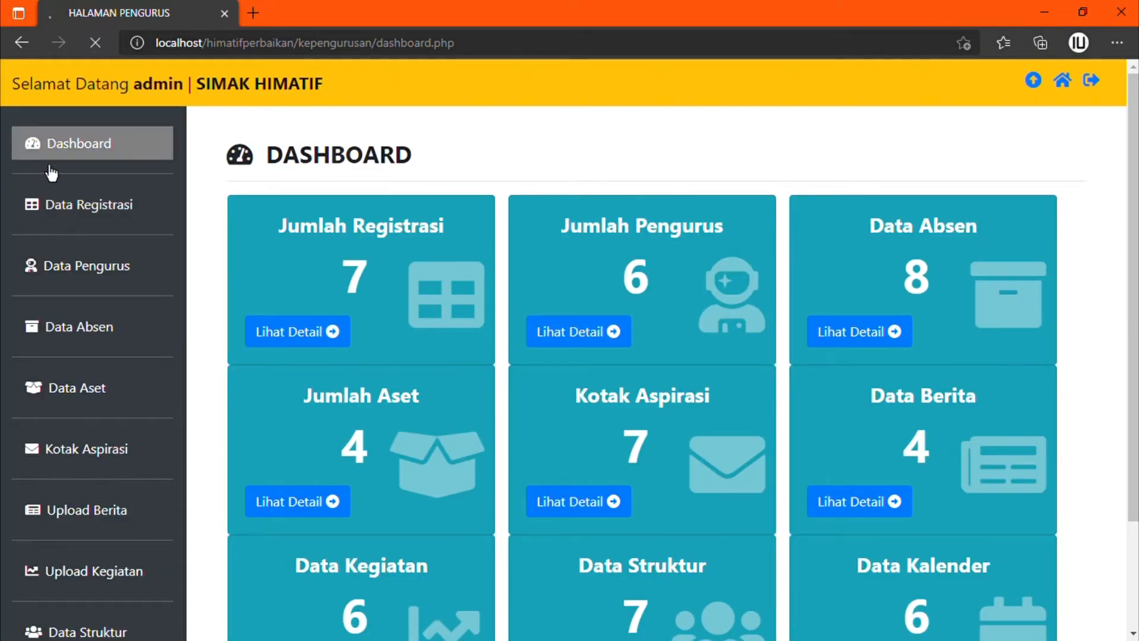
pyautogui.scroll(-2, 553, 347)
pyautogui.scroll(-1, 542, 342)
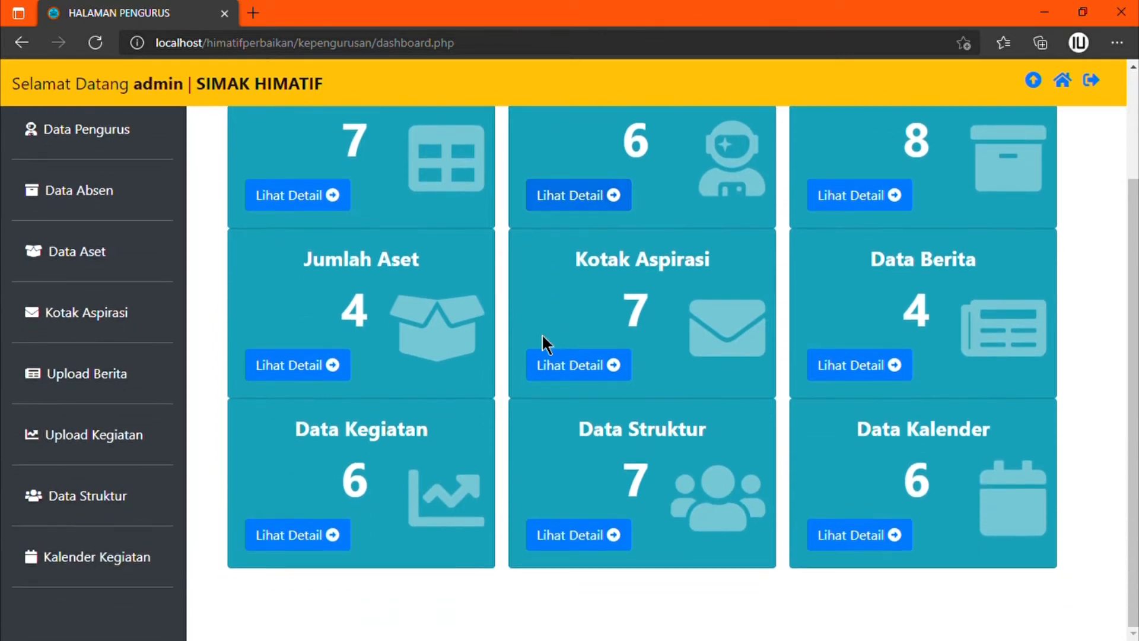
pyautogui.scroll(3, 542, 342)
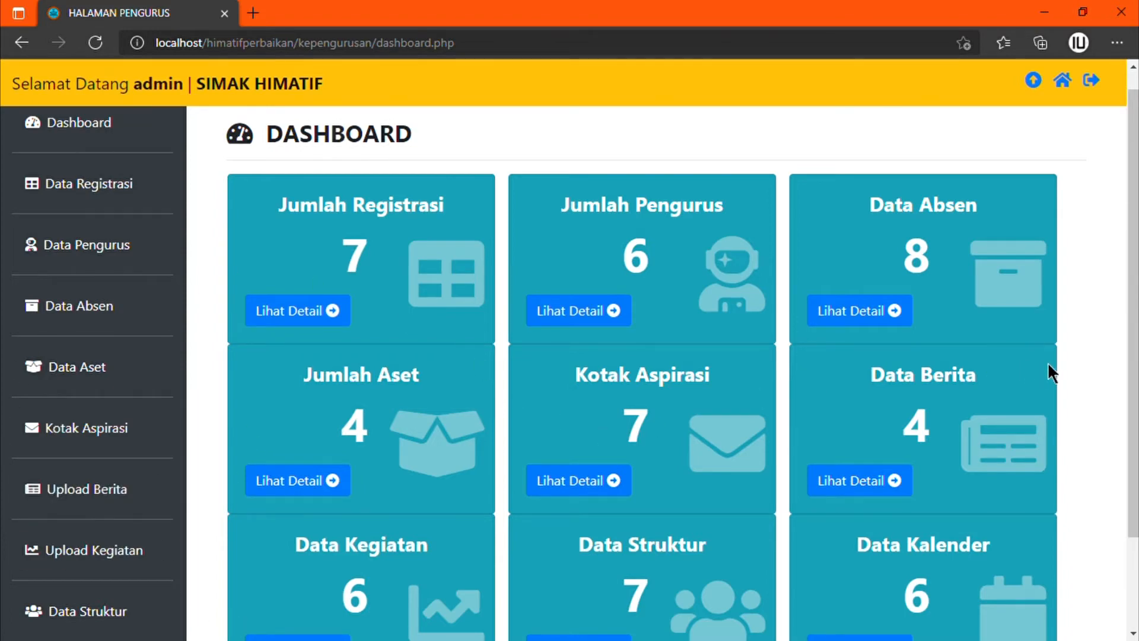
pyautogui.scroll(-2, 1047, 361)
pyautogui.scroll(3, 1047, 361)
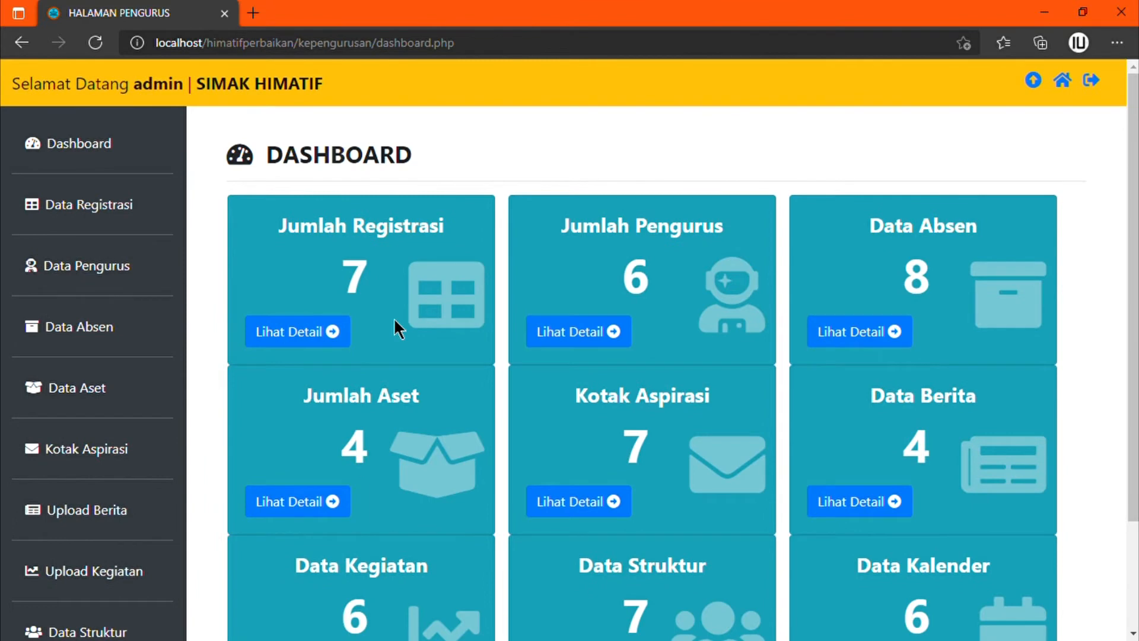
pyautogui.click(332, 333)
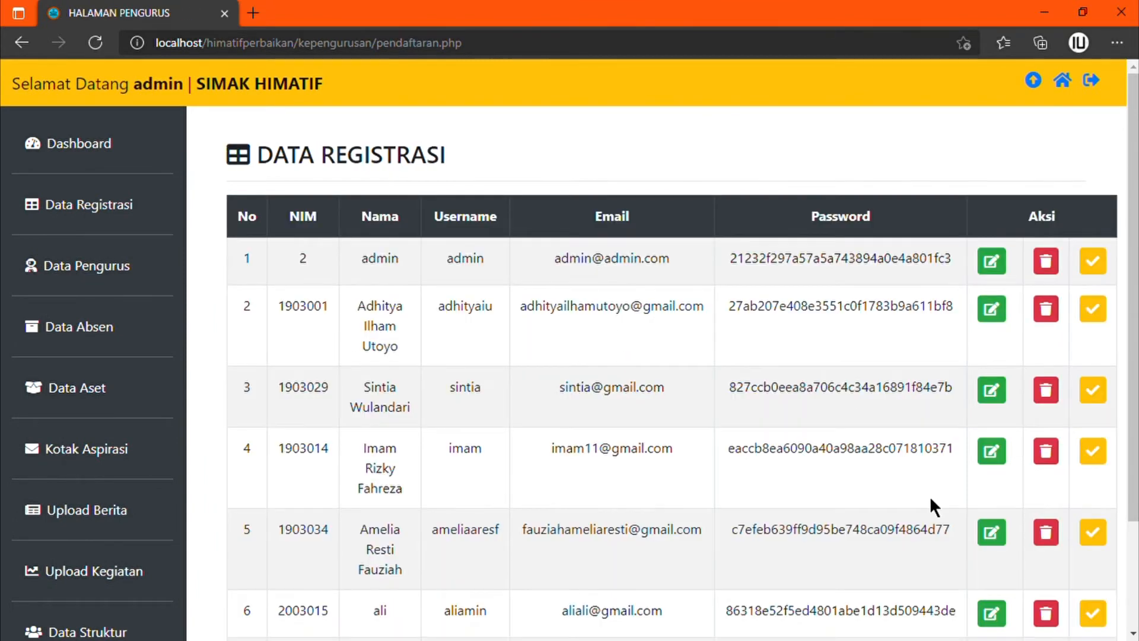
# Step: Set the row 7 account's VERIFIKASI status to Verifikasi and save it
pyautogui.scroll(-2, 930, 506)
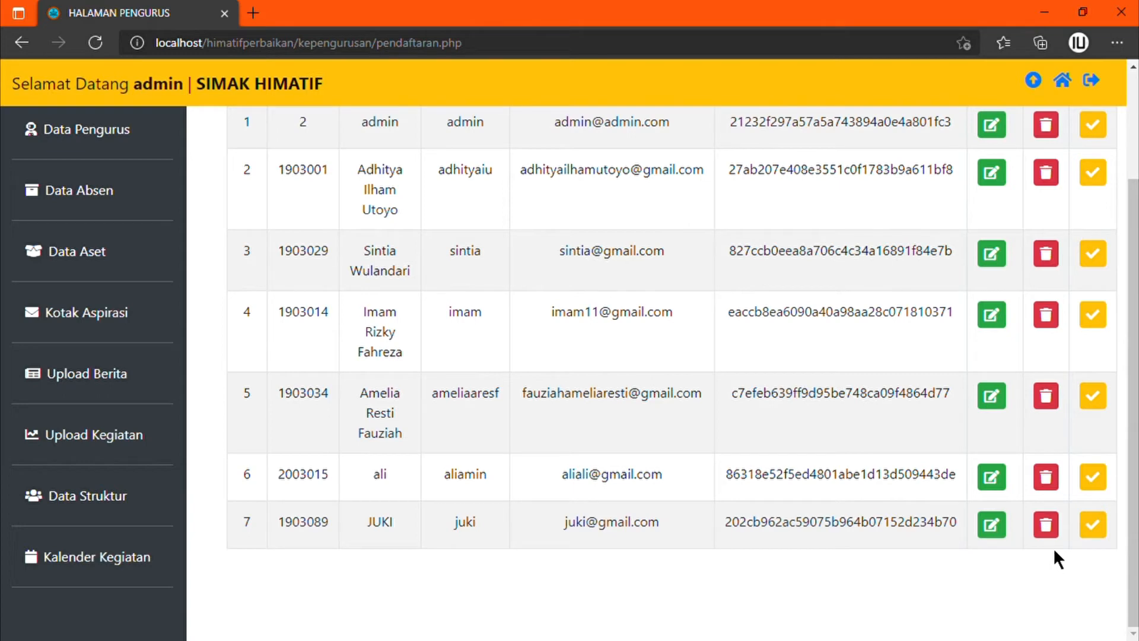
pyautogui.click(1095, 537)
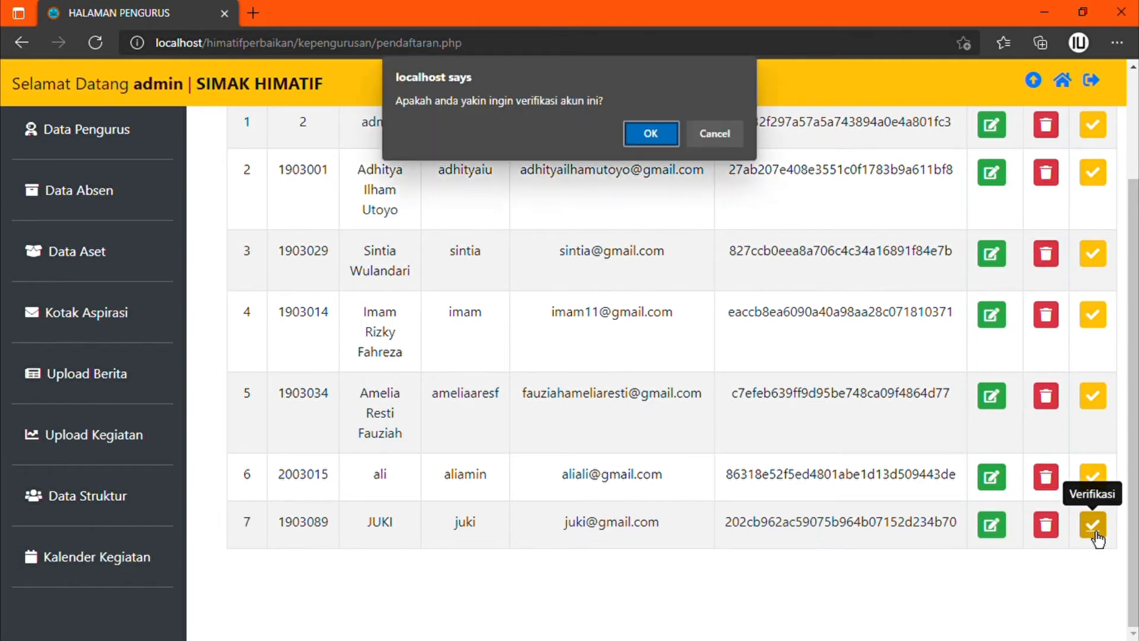
pyautogui.click(642, 134)
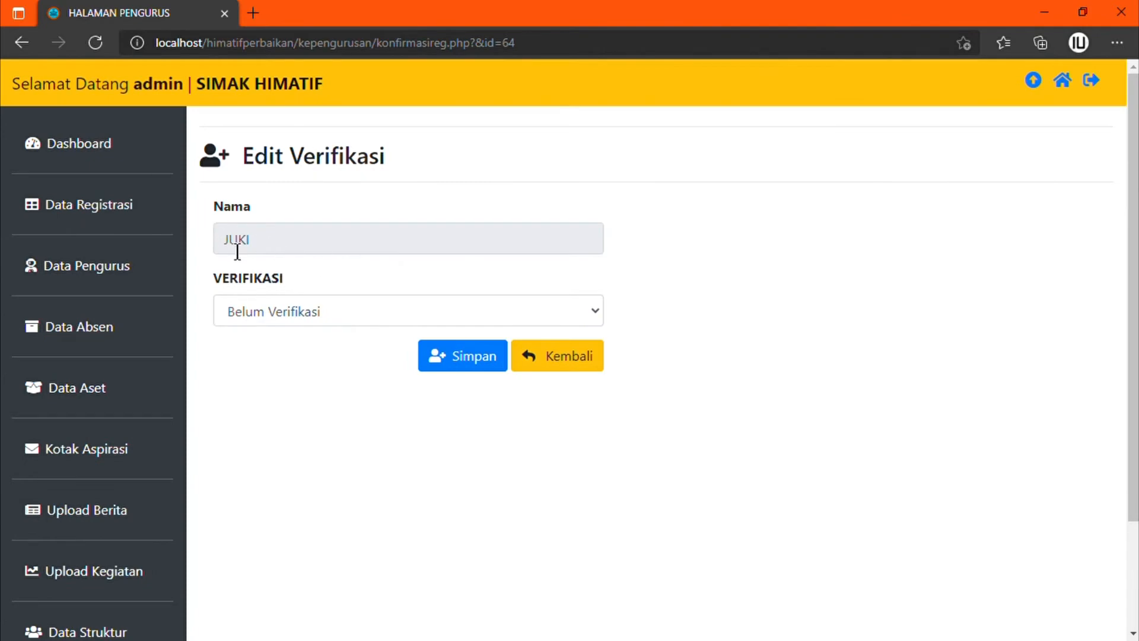
pyautogui.click(390, 312)
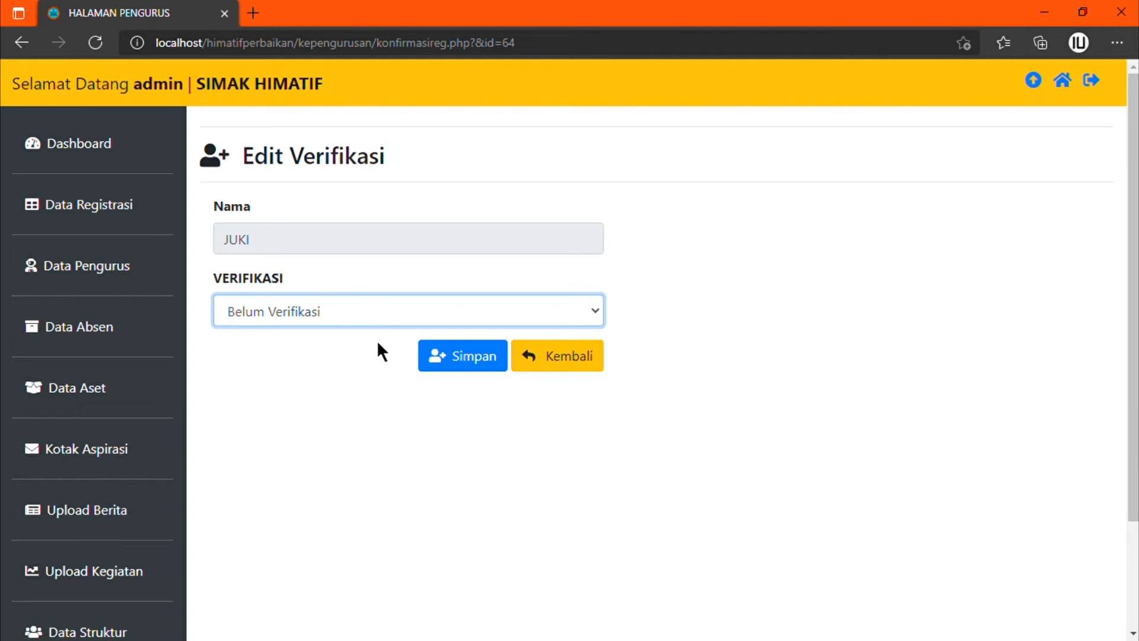
pyautogui.press('Down')
pyautogui.click(467, 369)
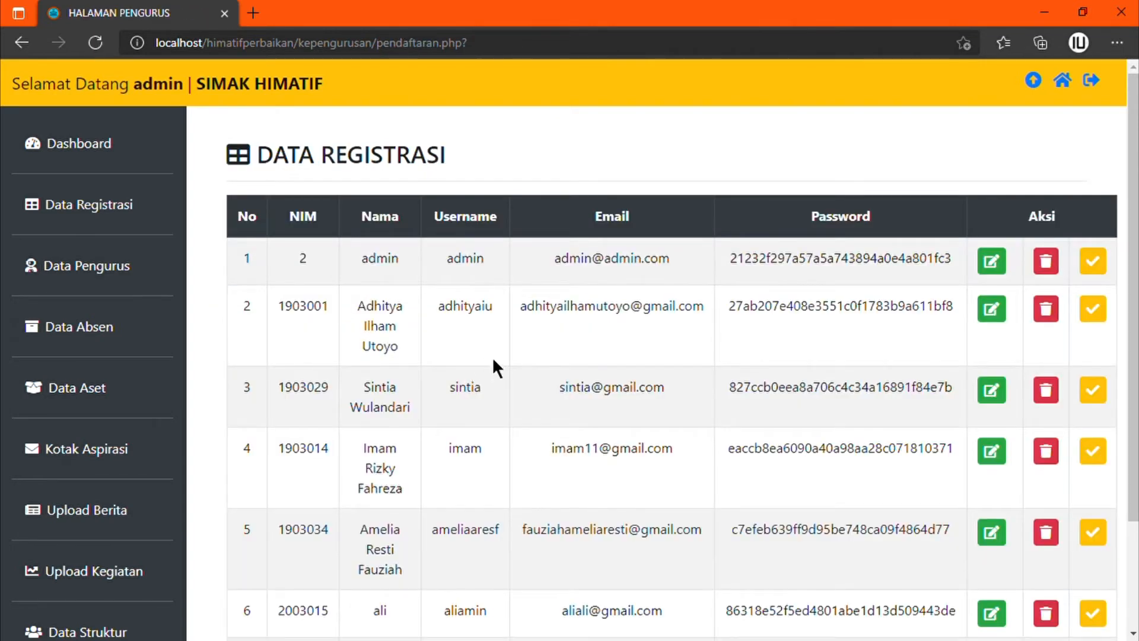
pyautogui.scroll(-3, 700, 506)
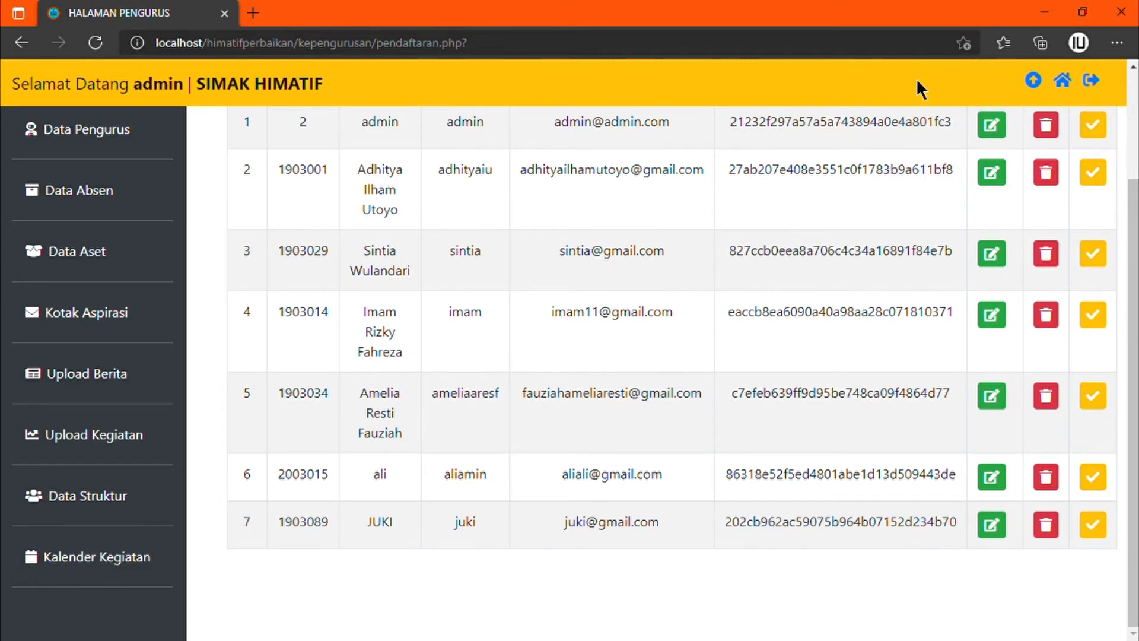
# Step: Log out of admin and sign in with the new member's username and password
pyautogui.click(1092, 81)
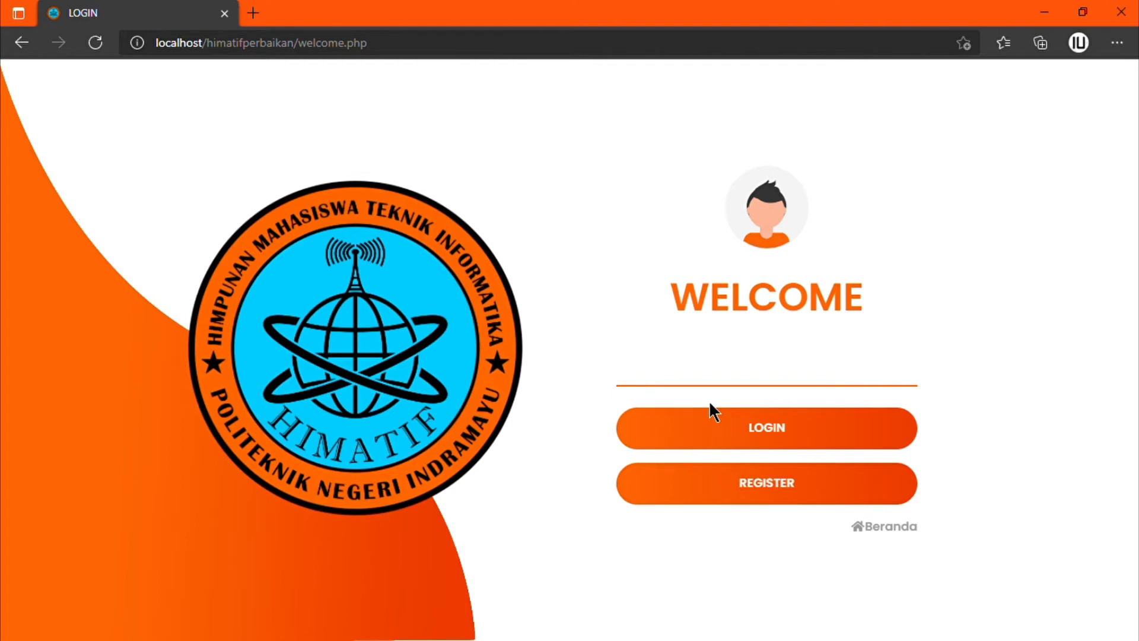
pyautogui.click(734, 434)
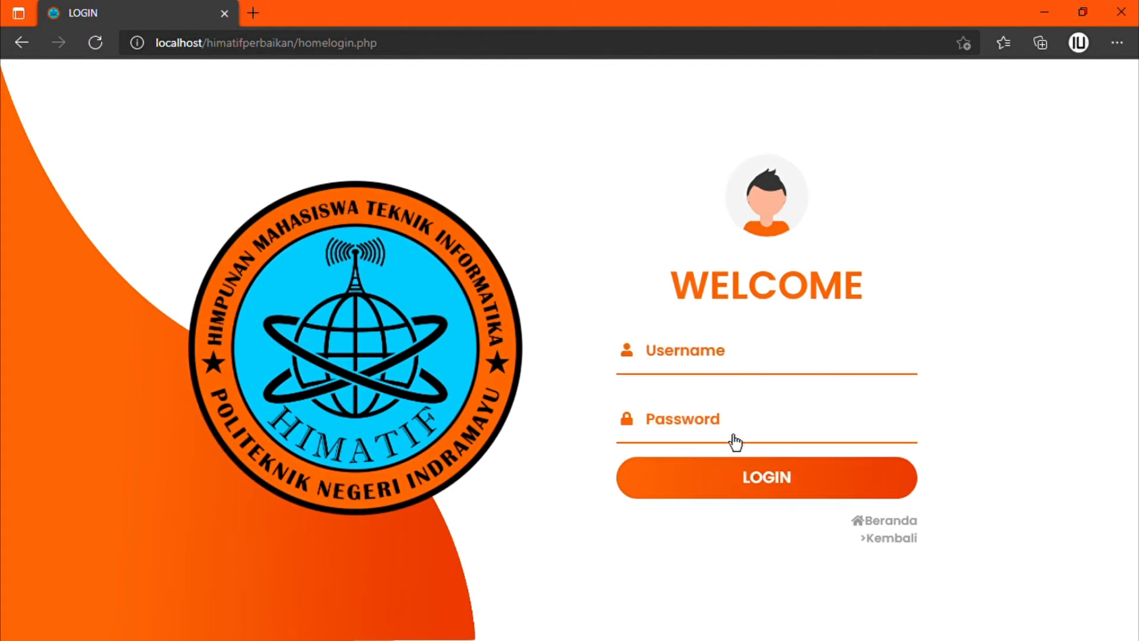
pyautogui.click(715, 372)
pyautogui.write('JUKI')
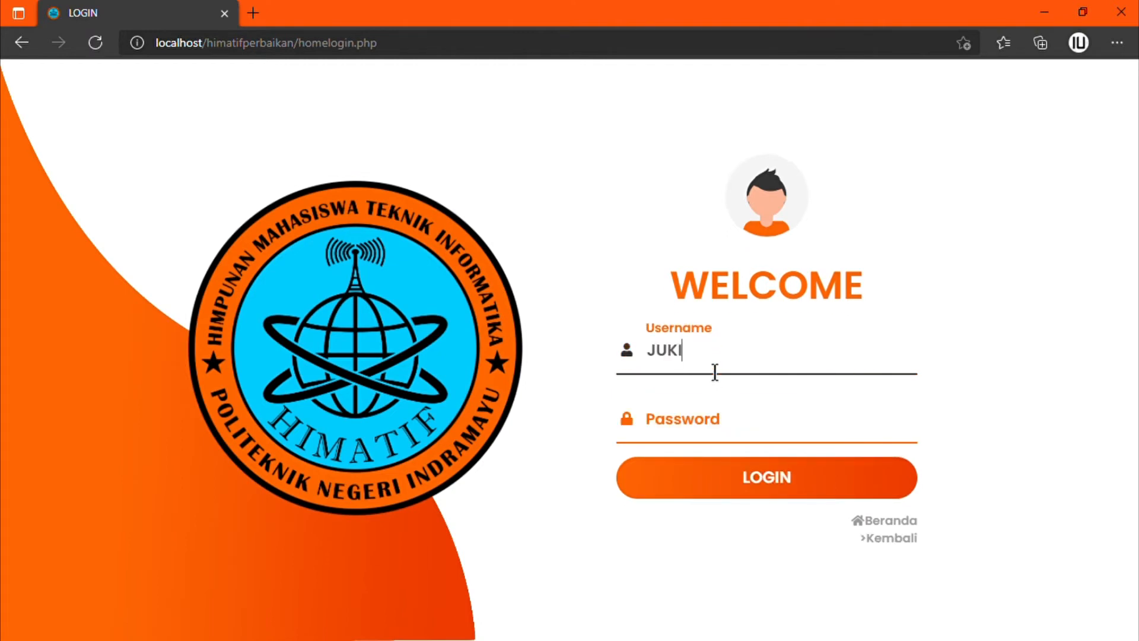
pyautogui.press('Tab')
pyautogui.write('123')
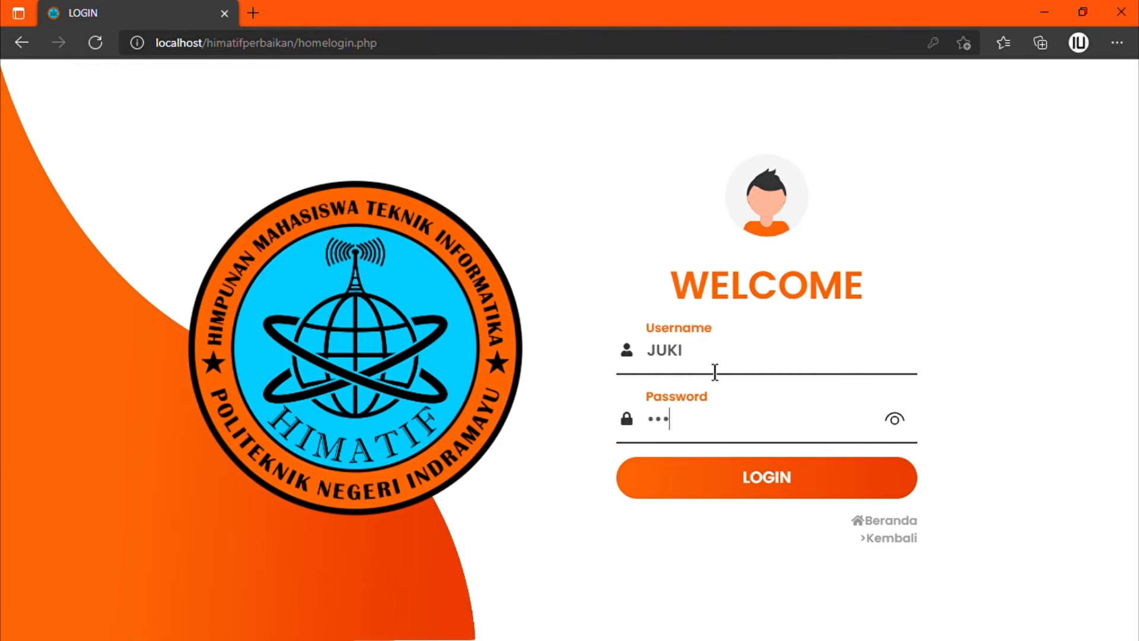
pyautogui.click(757, 479)
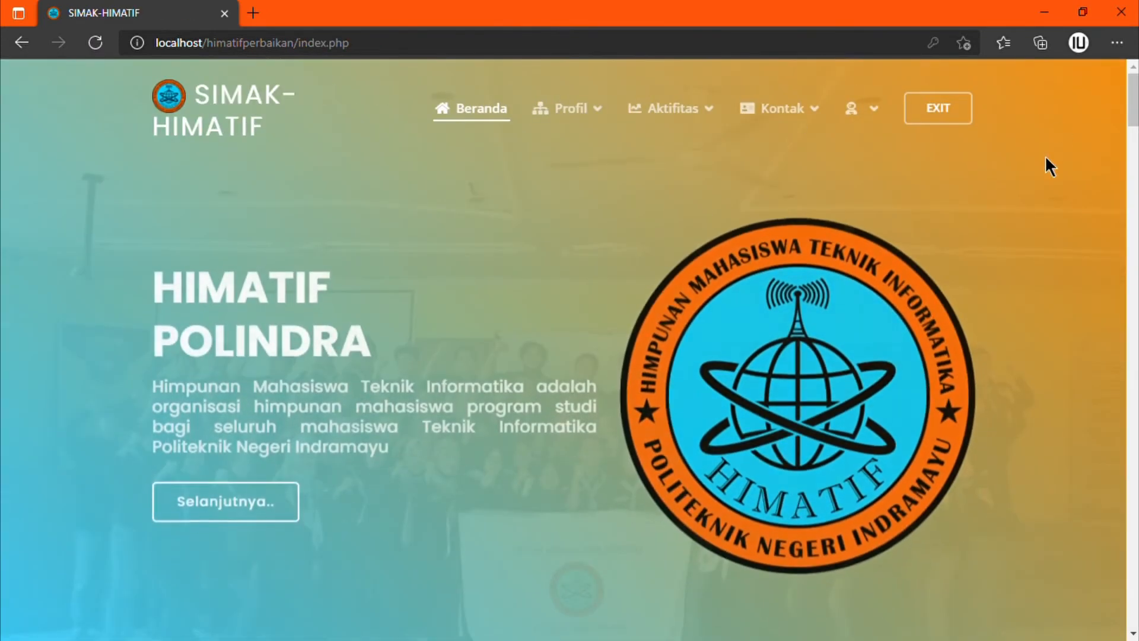
# Step: Open the dashboard and view Data Pengurus, listing 6 board members with NIM, Jabatan, Kelas and Status
pyautogui.moveTo(878, 110)
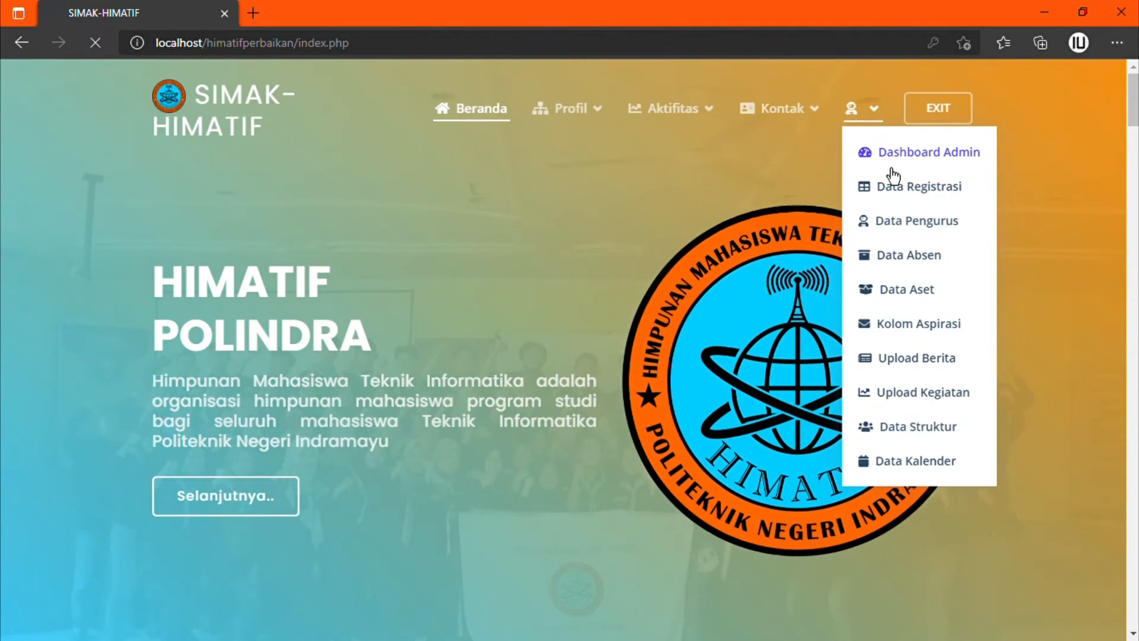
pyautogui.click(863, 153)
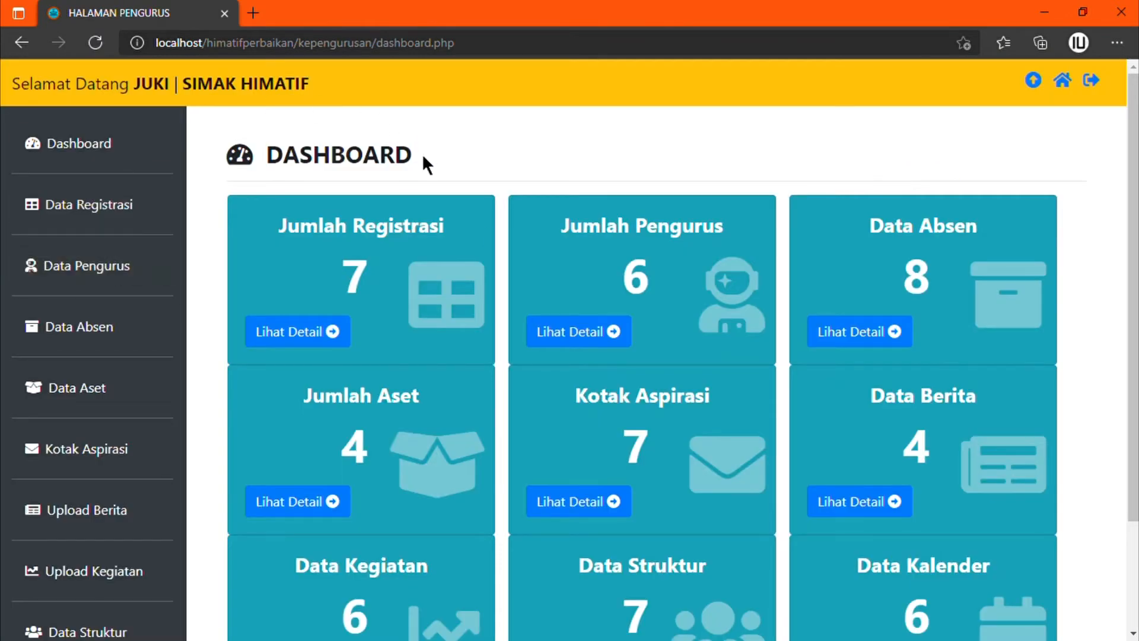
pyautogui.click(99, 280)
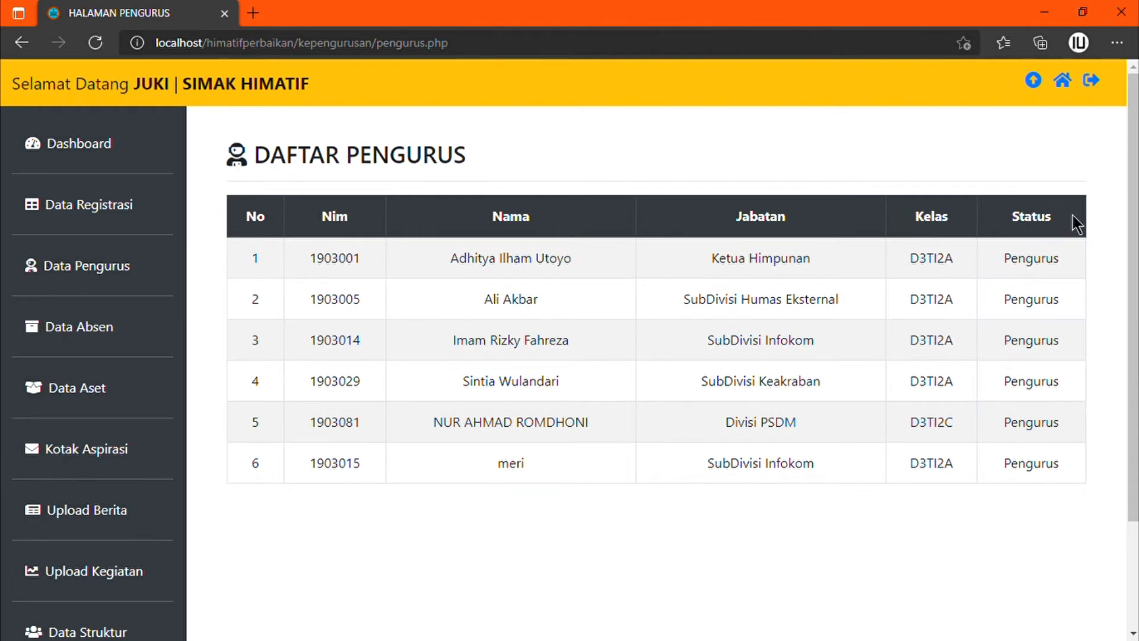
pyautogui.moveTo(323, 309); pyautogui.dragTo(694, 438)
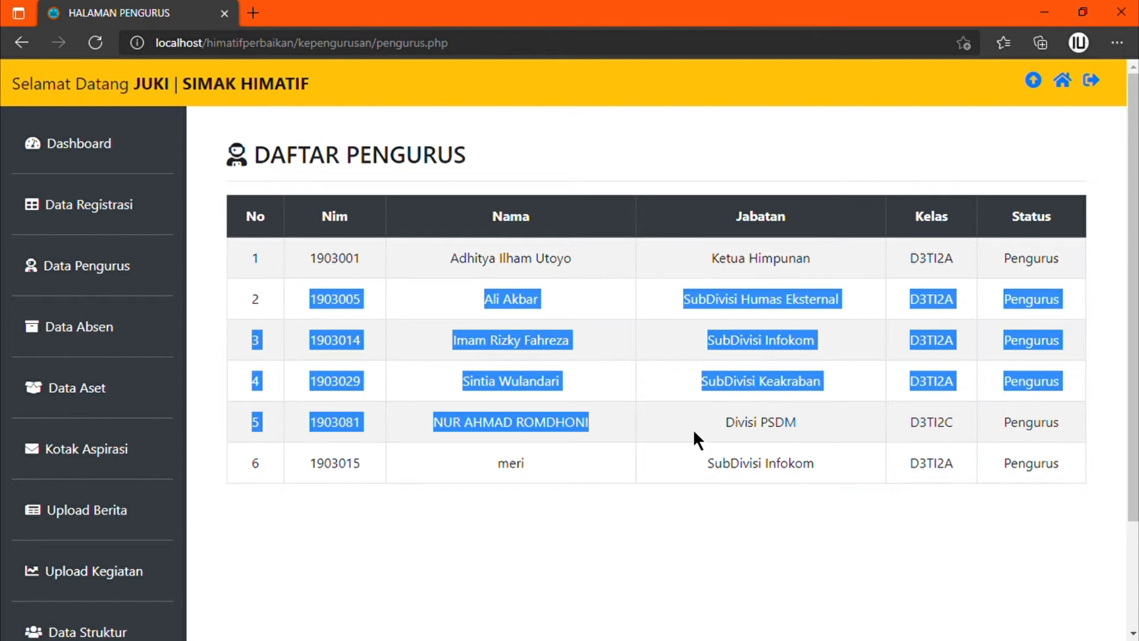
pyautogui.click(953, 544)
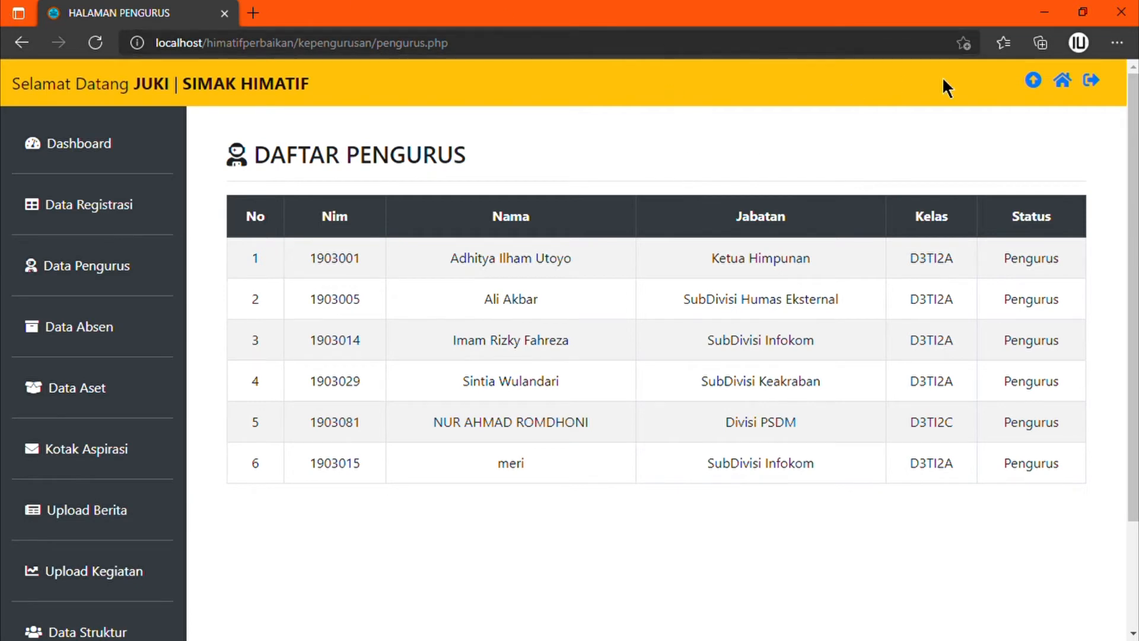
# Step: Log out of the member account and sign back in with the admin account
pyautogui.click(1094, 90)
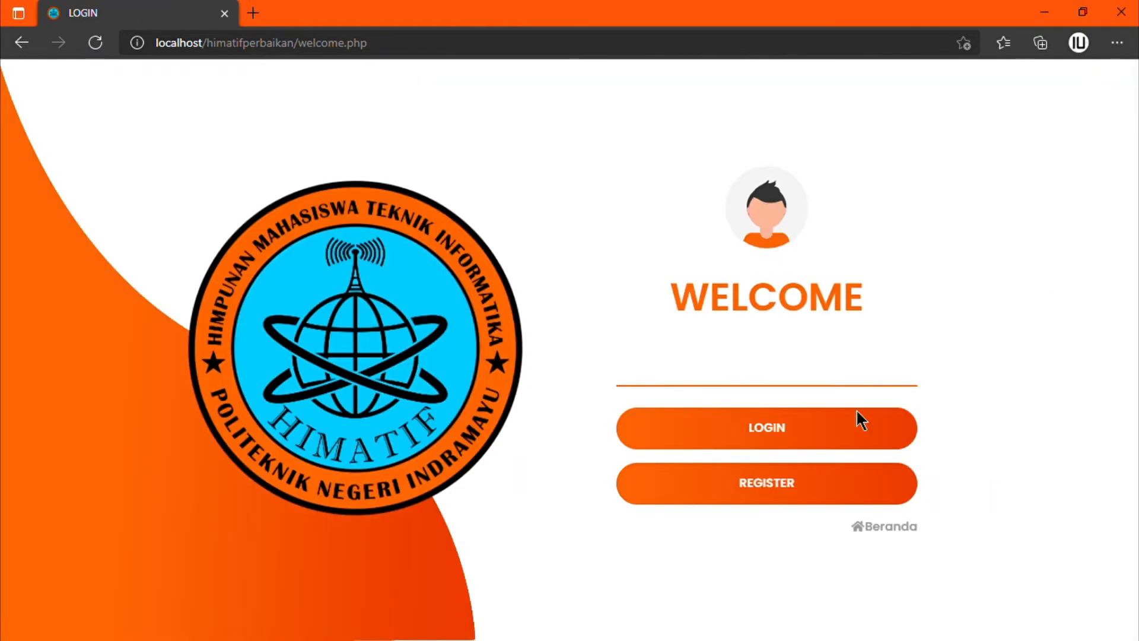
pyautogui.click(813, 437)
pyautogui.click(742, 369)
pyautogui.write('admin')
pyautogui.click(712, 438)
pyautogui.write('admin')
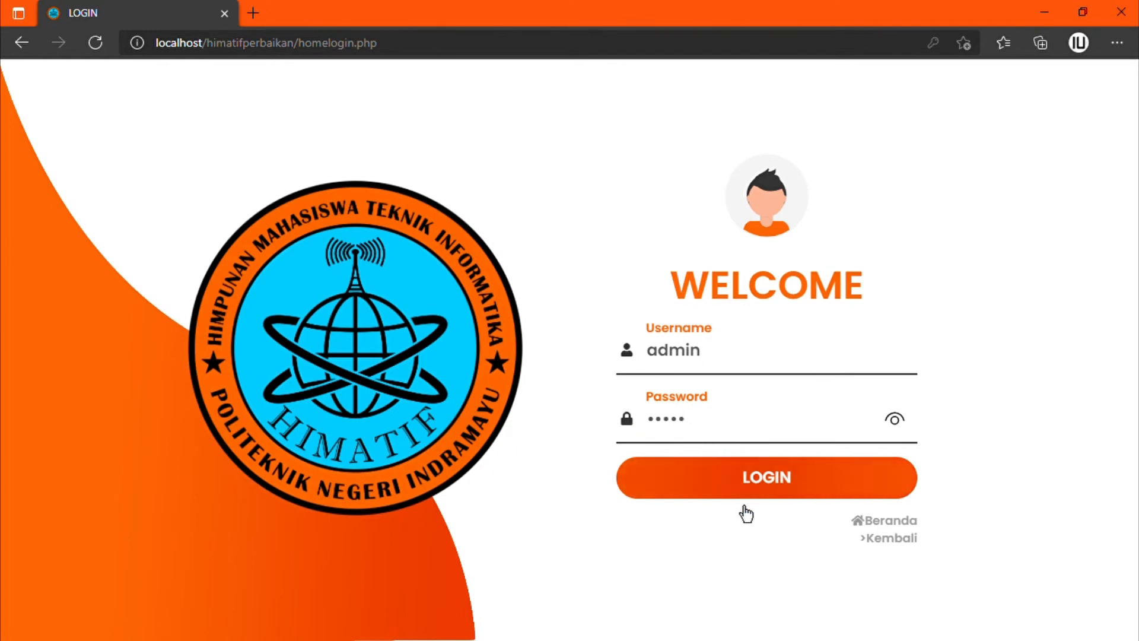
pyautogui.click(747, 488)
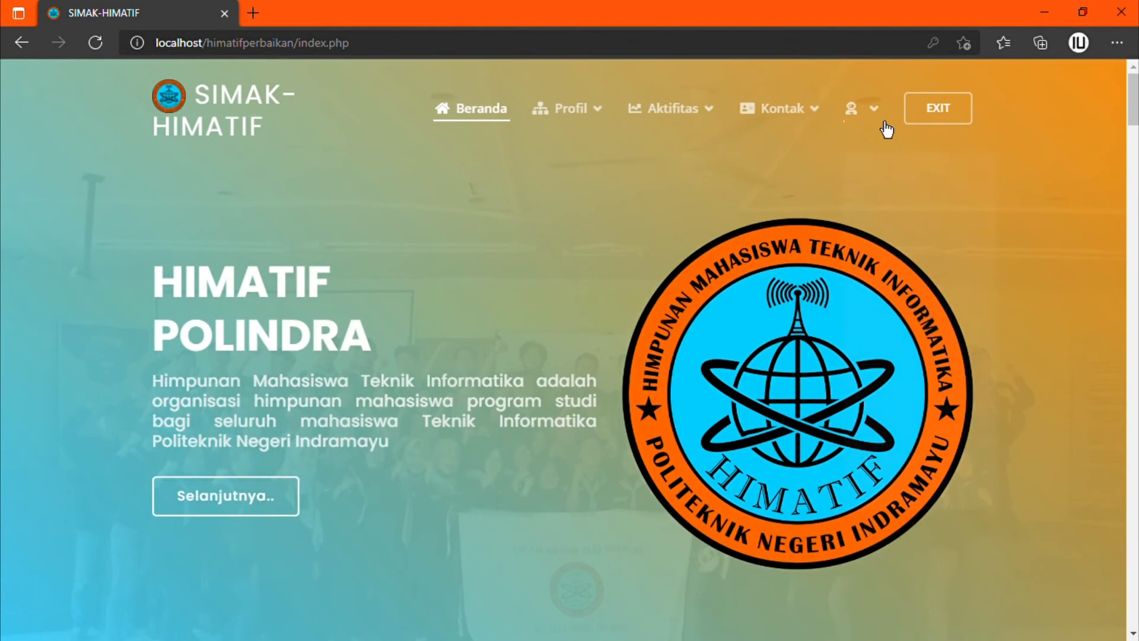
# Step: Open Dashboard Admin, then the Data Absen attendance list
pyautogui.moveTo(877, 112)
pyautogui.click(867, 159)
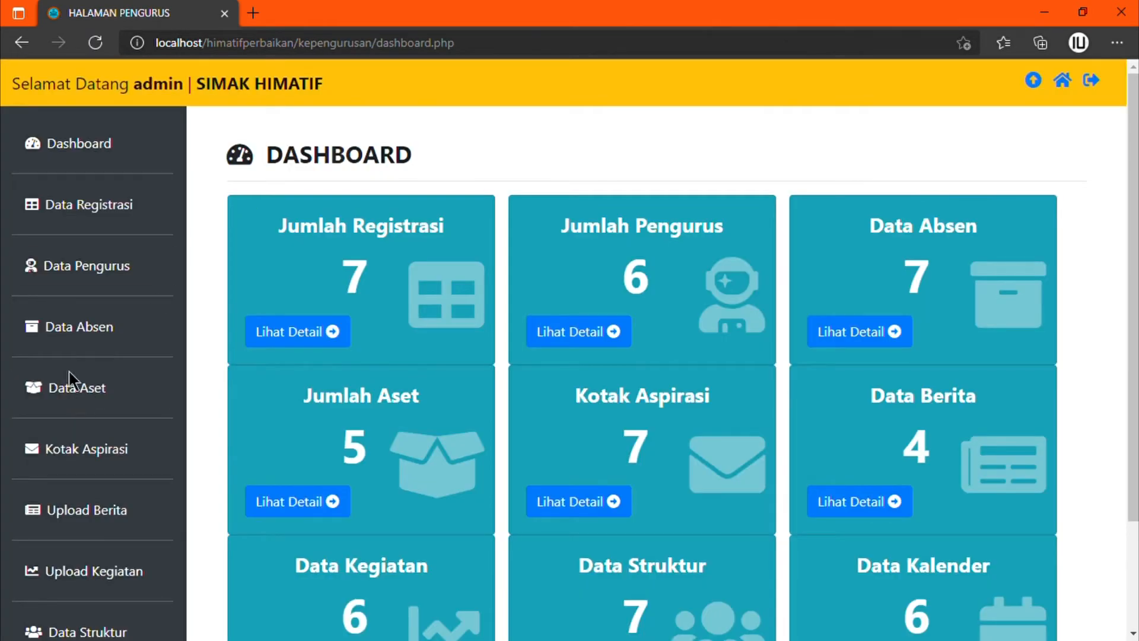
pyautogui.click(83, 344)
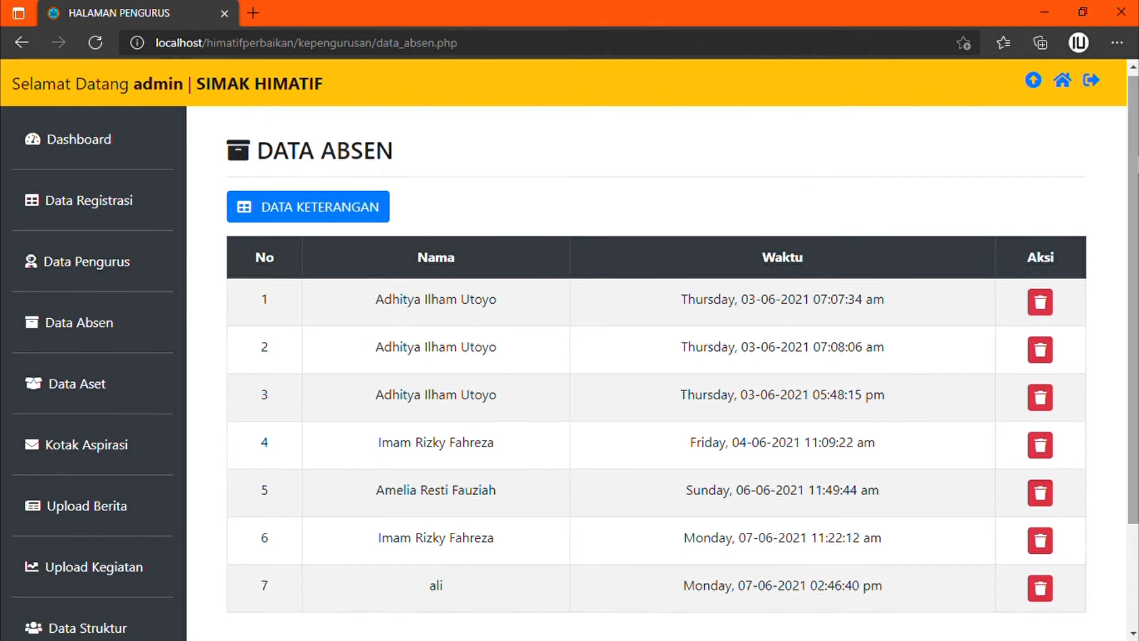
pyautogui.scroll(-1, 653, 356)
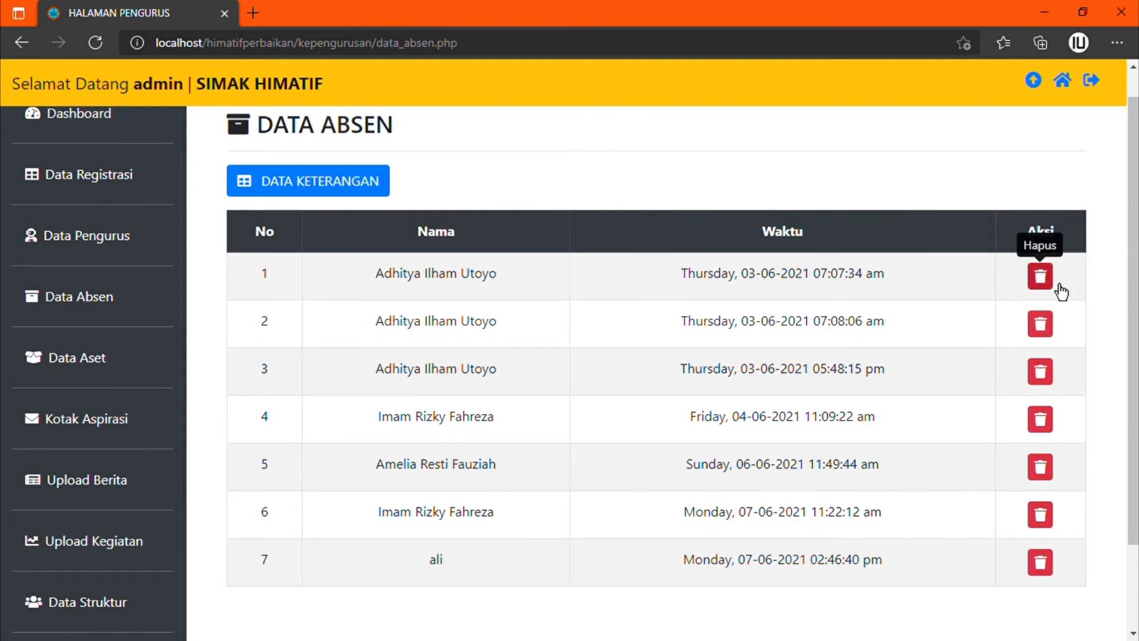
pyautogui.click(1055, 292)
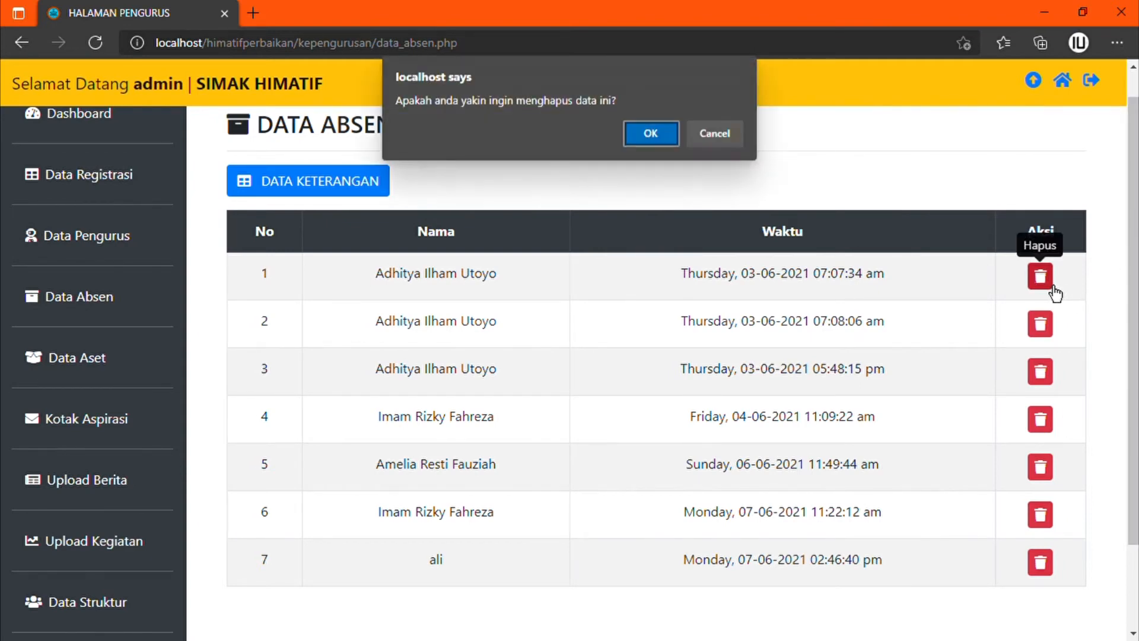
pyautogui.click(646, 134)
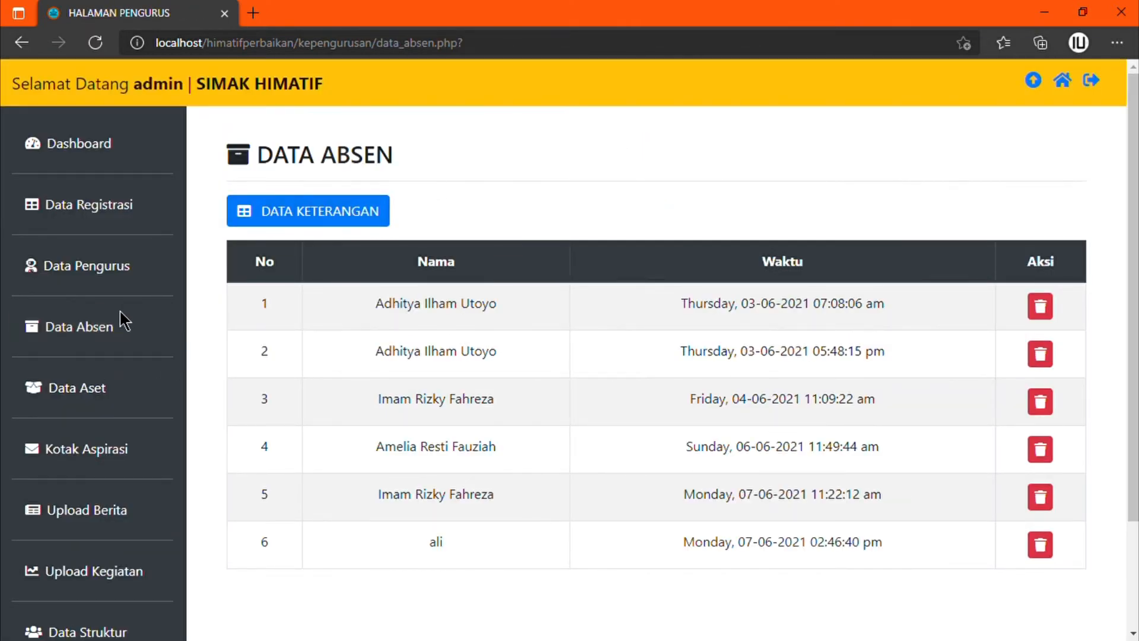
pyautogui.click(92, 401)
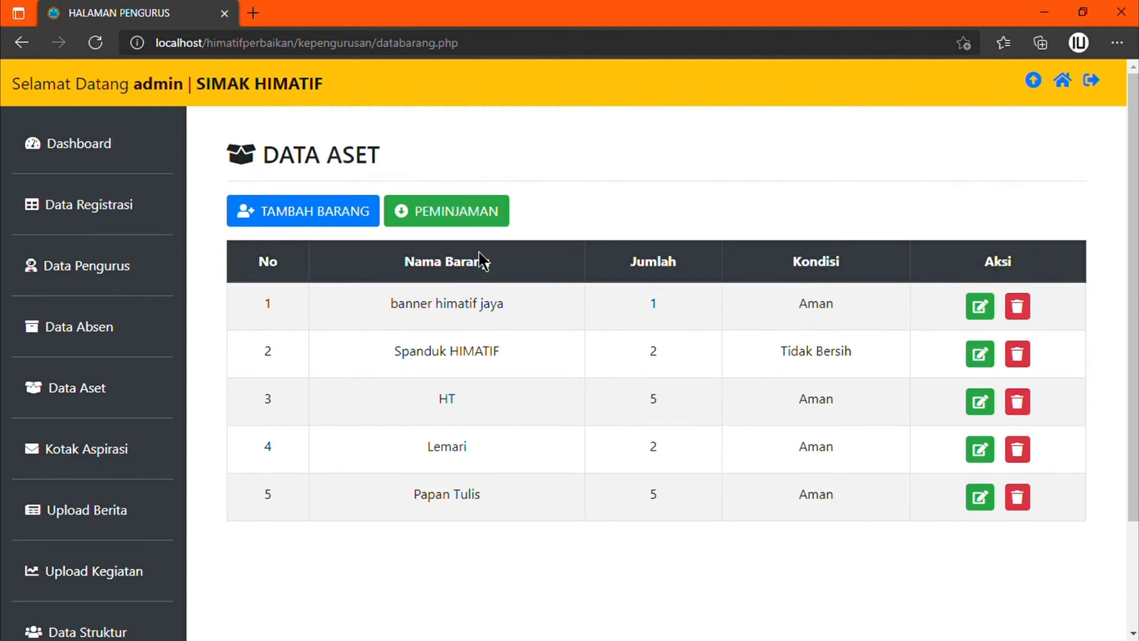
# Step: Add an asset named Pensil with quantity 8 and condition Aman
pyautogui.click(311, 222)
pyautogui.click(315, 255)
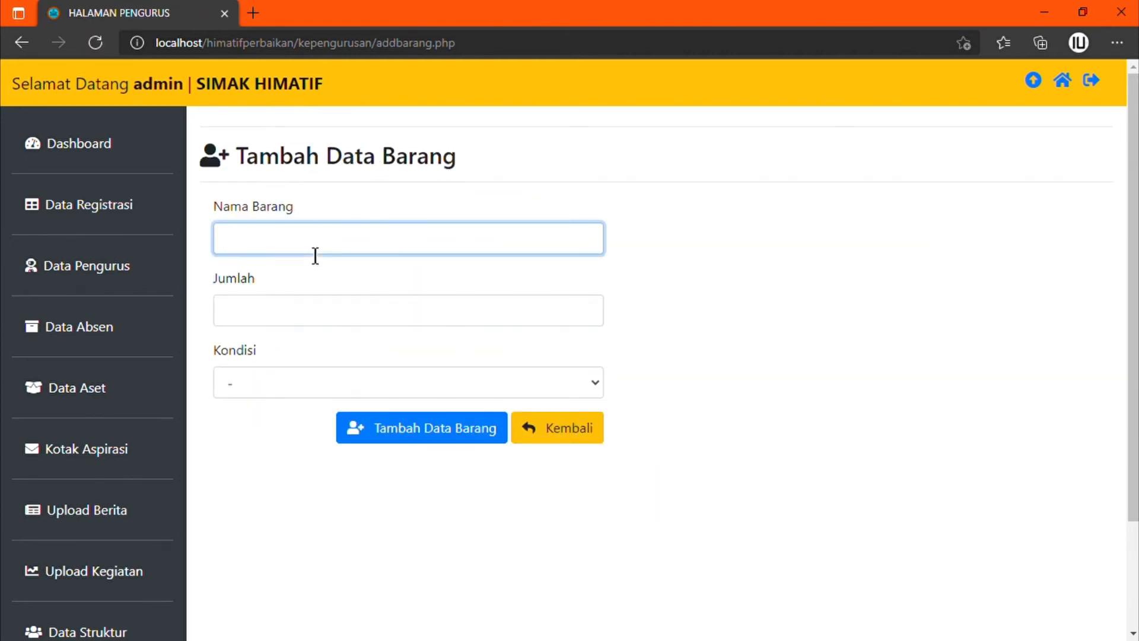
pyautogui.write('Pensil')
pyautogui.click(316, 315)
pyautogui.write('8')
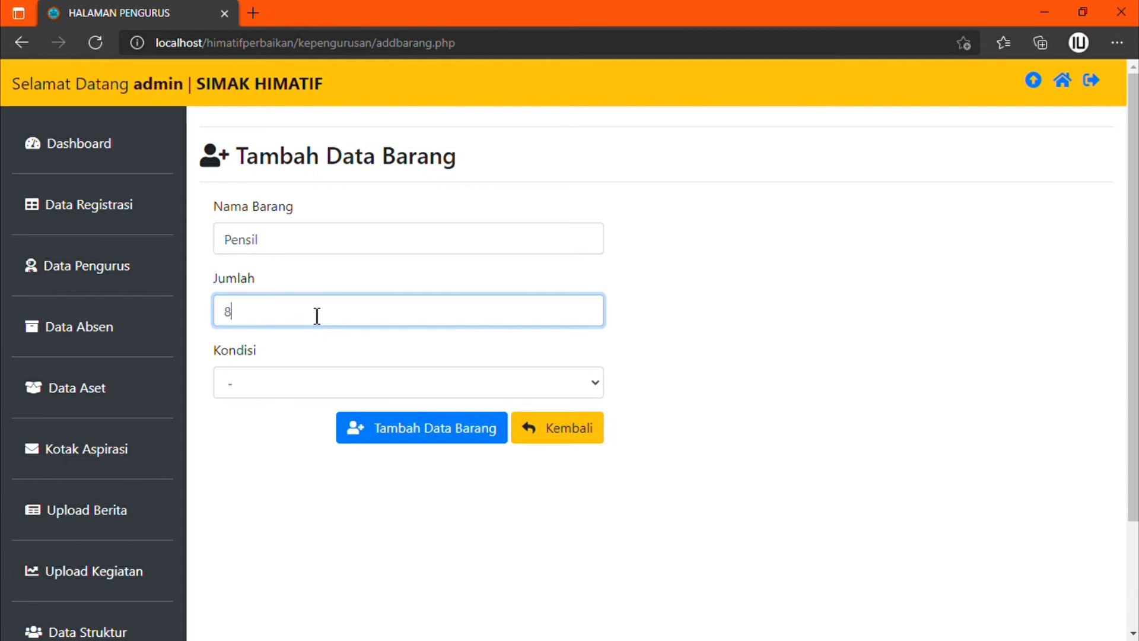
pyautogui.click(304, 383)
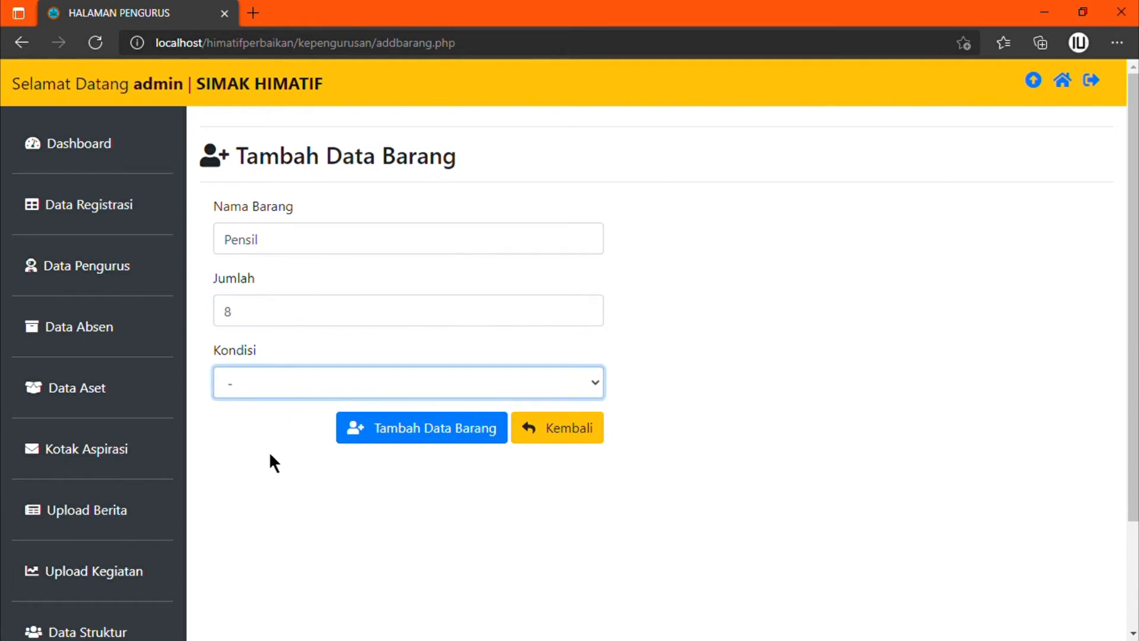
pyautogui.press('Down')
pyautogui.click(416, 444)
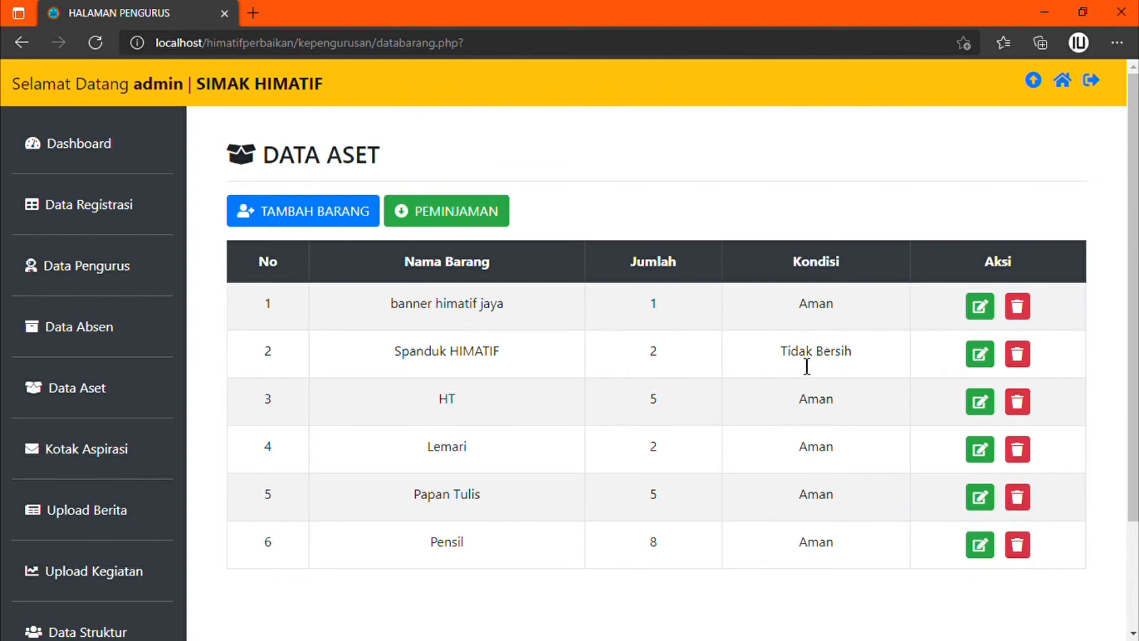
# Step: Start a loan of the Pensil asset and enter the borrower's name
pyautogui.click(447, 219)
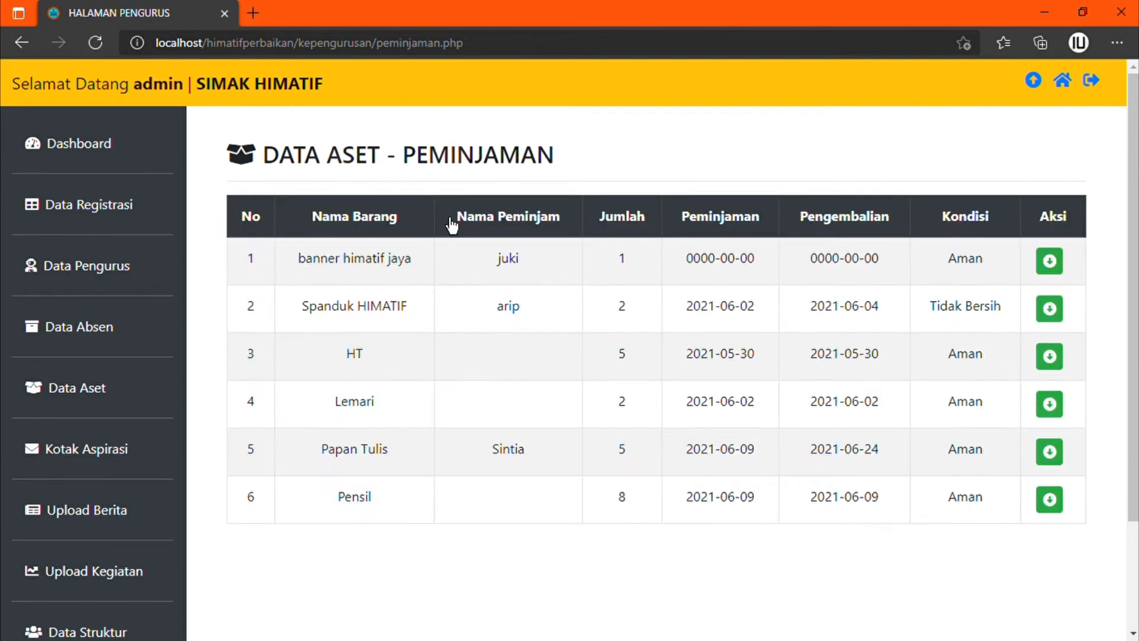
pyautogui.click(1050, 499)
pyautogui.click(357, 322)
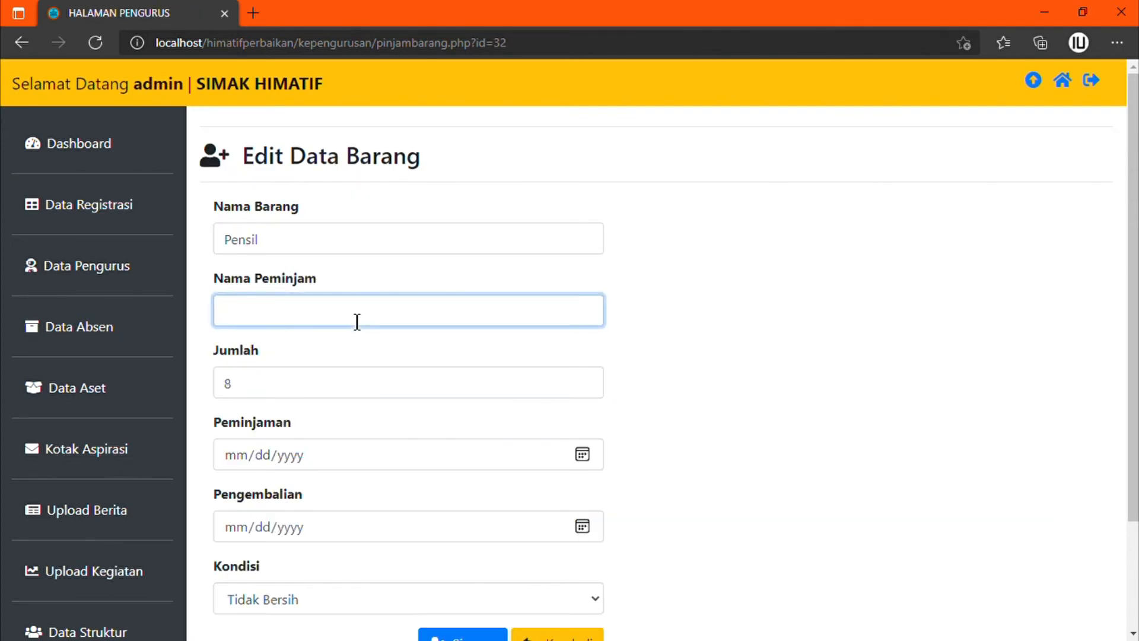
pyautogui.write('Udin')
pyautogui.click(324, 437)
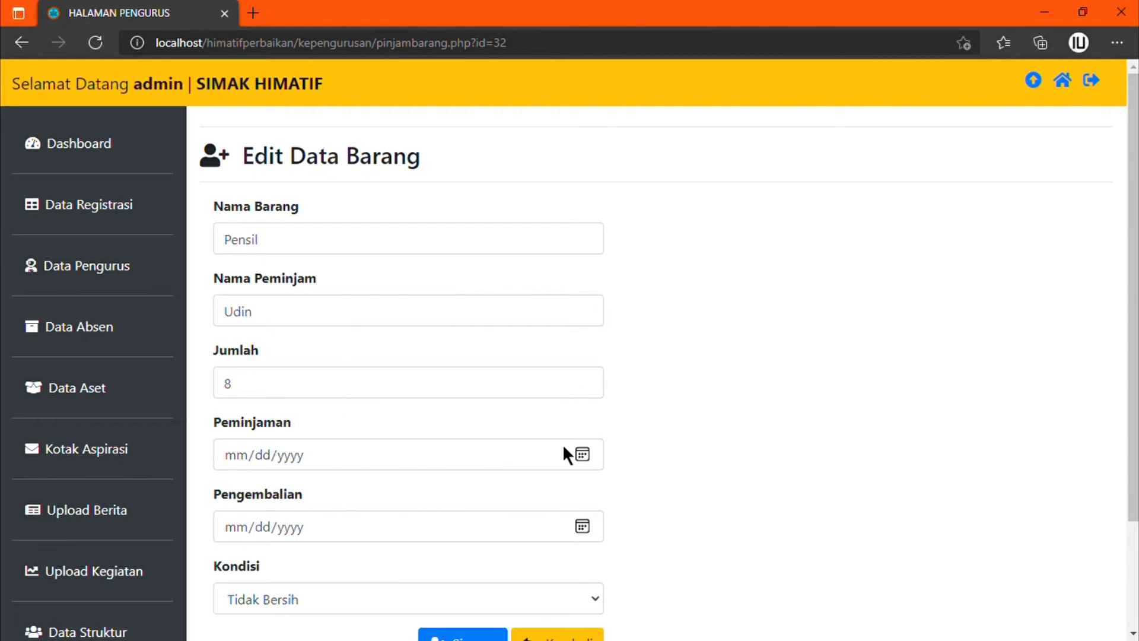
# Step: Set the loan period 2021-06-09 to 2021-06-22 and condition Aman, then save it
pyautogui.click(583, 452)
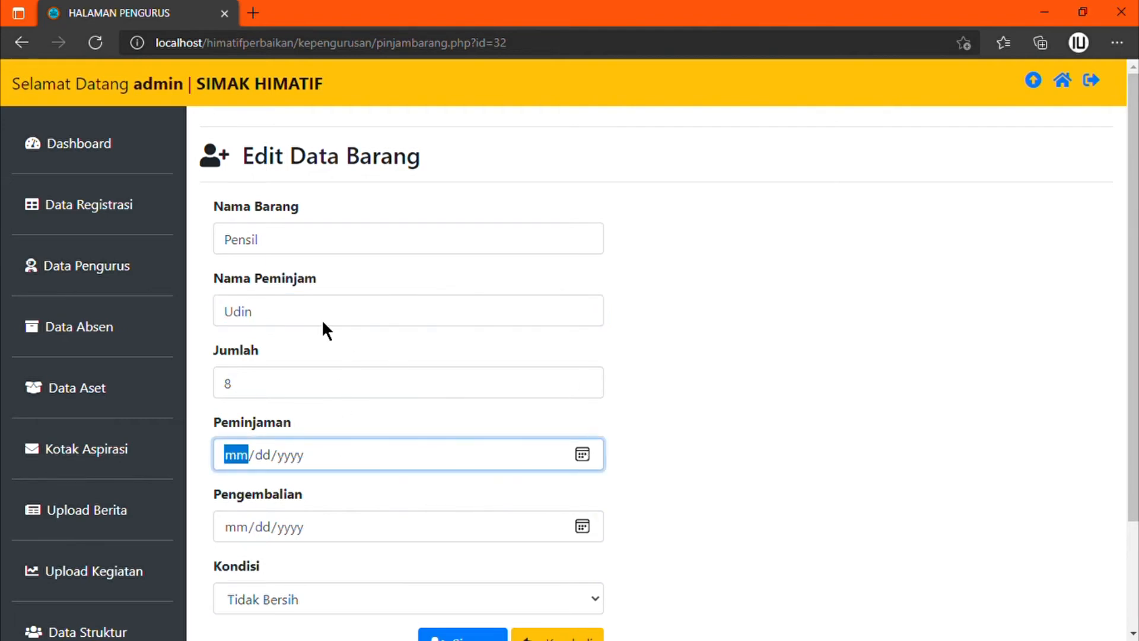
pyautogui.click(362, 417)
pyautogui.click(581, 529)
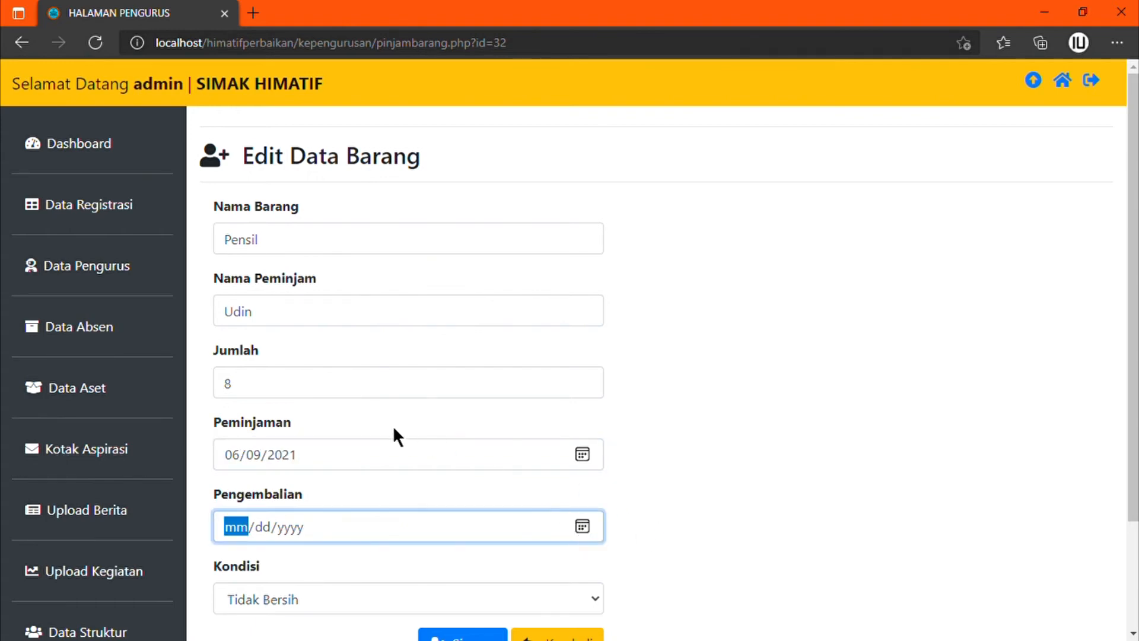
pyautogui.click(288, 418)
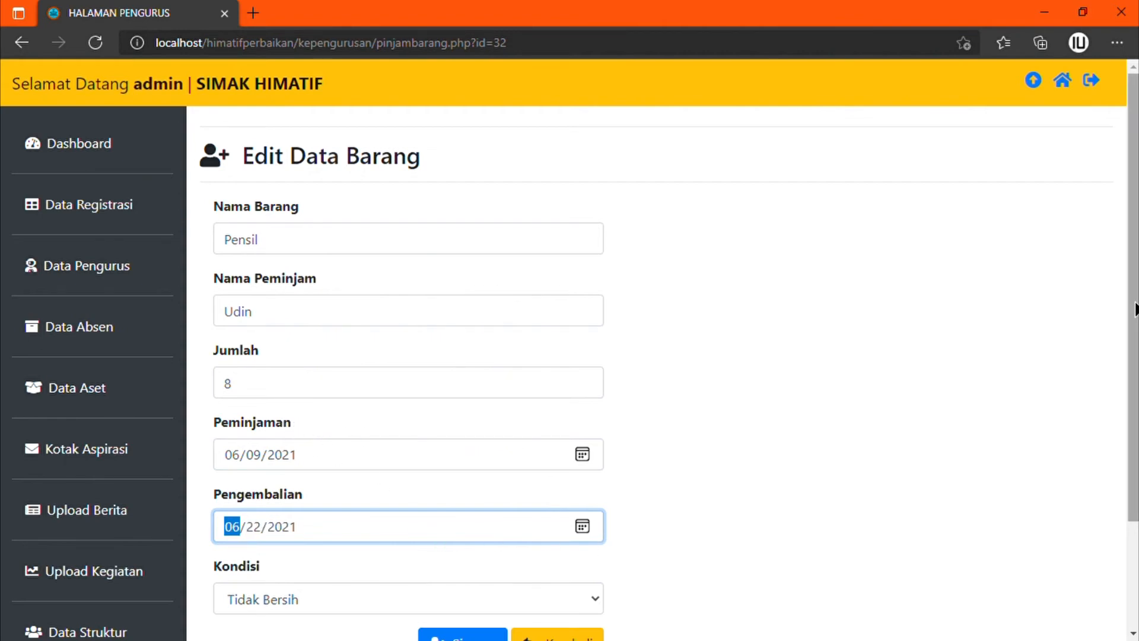
pyautogui.scroll(-3, 649, 536)
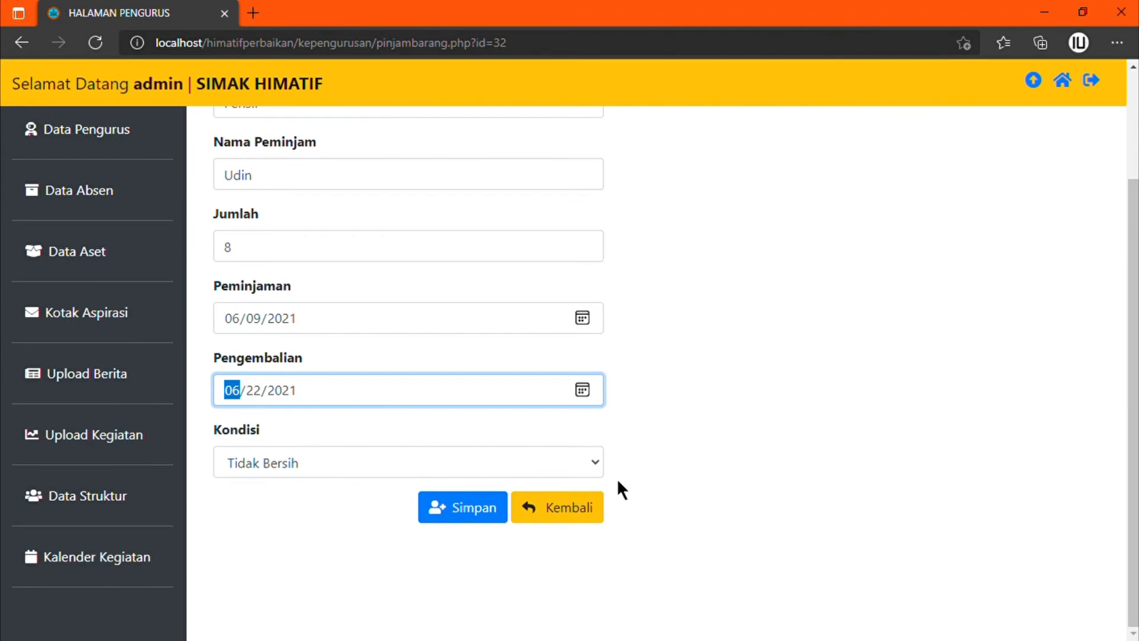
pyautogui.click(583, 461)
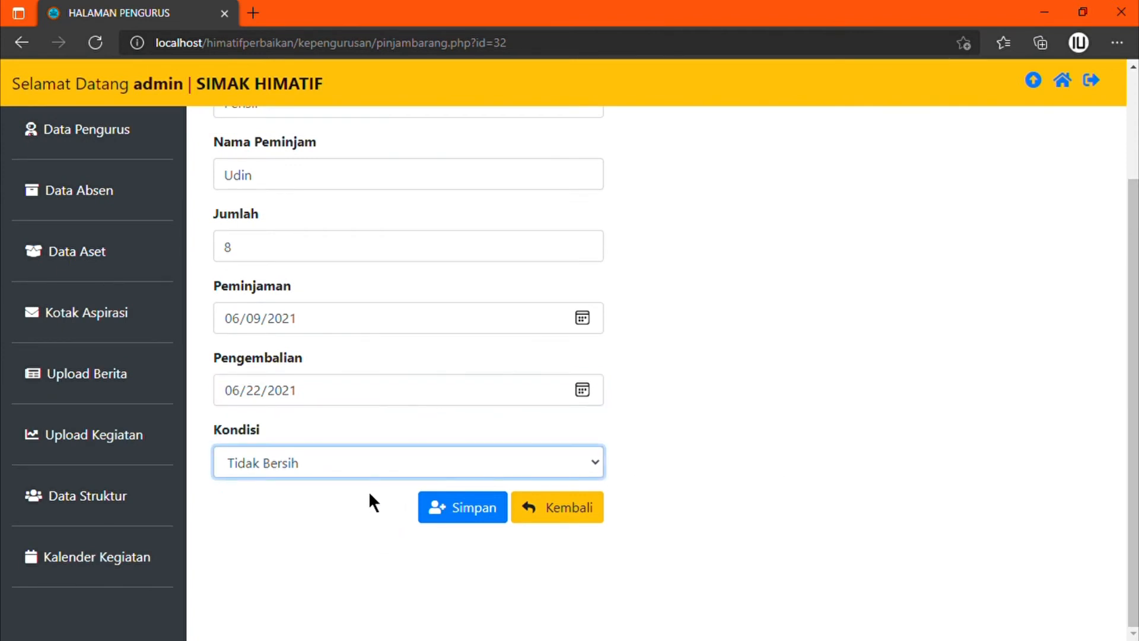
pyautogui.press('Up')
pyautogui.click(472, 516)
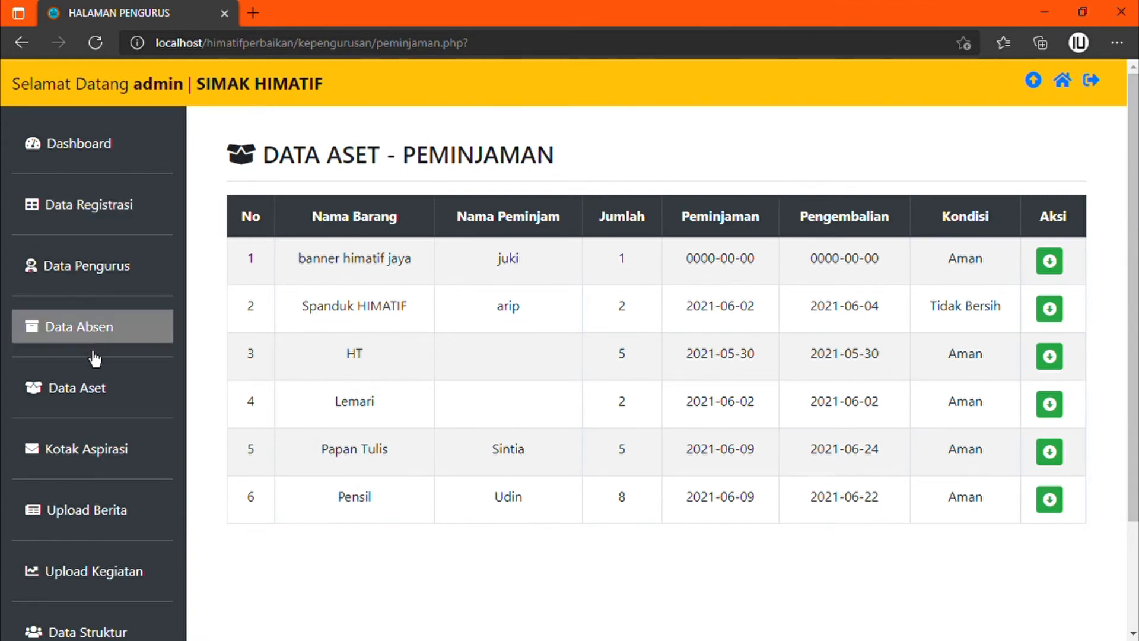
# Step: Open the Pensil asset's edit form, then return to the asset list without saving
pyautogui.click(96, 389)
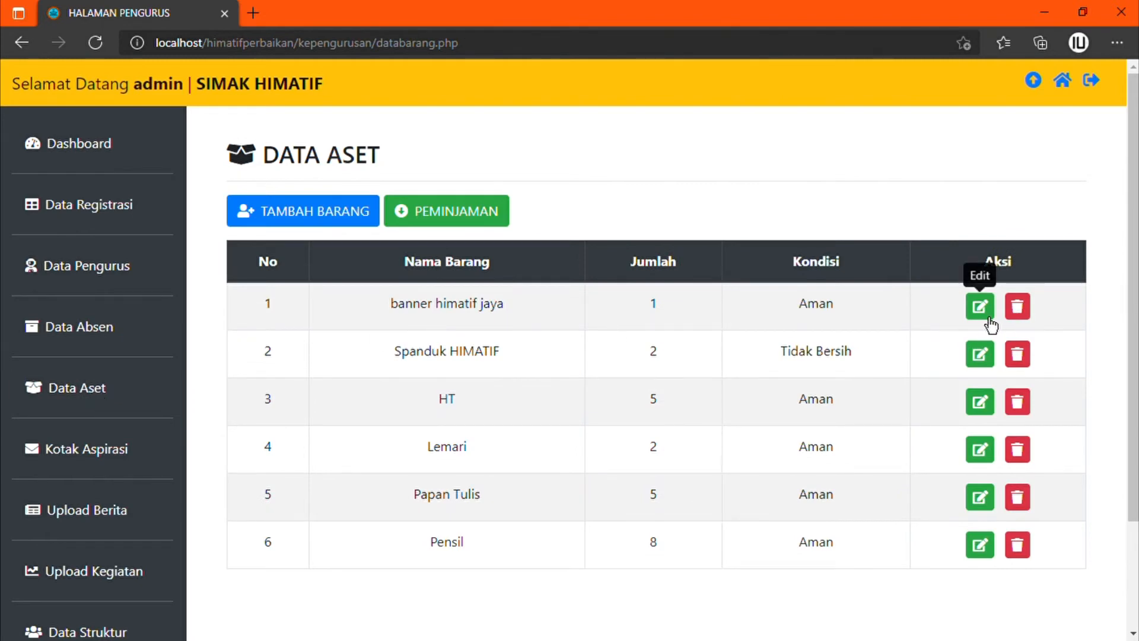
pyautogui.click(984, 553)
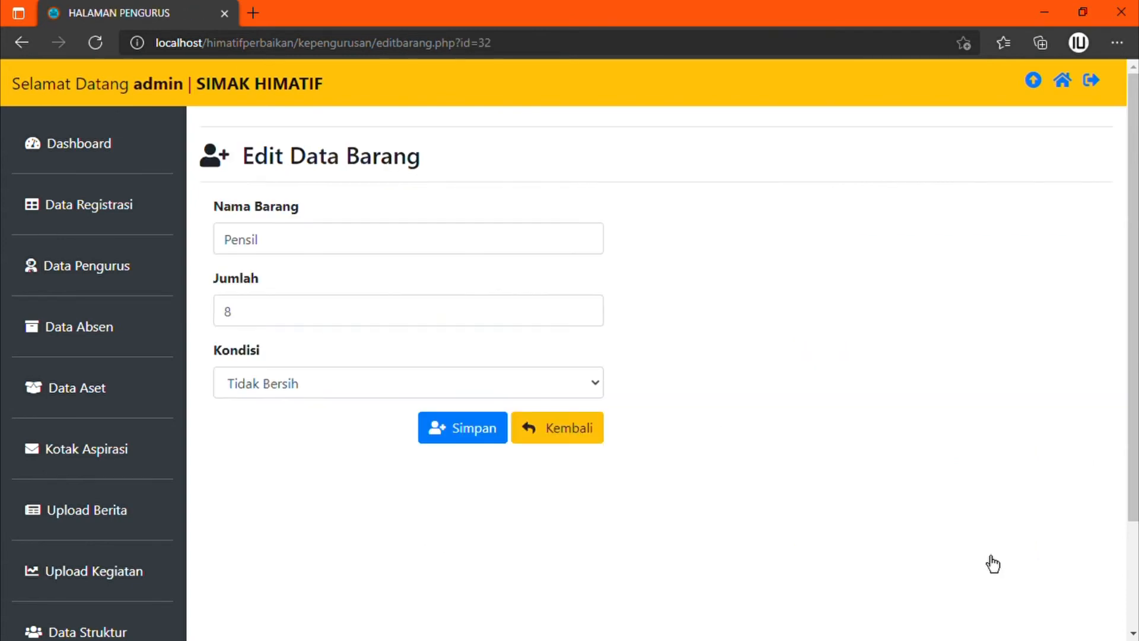
pyautogui.press('F12')
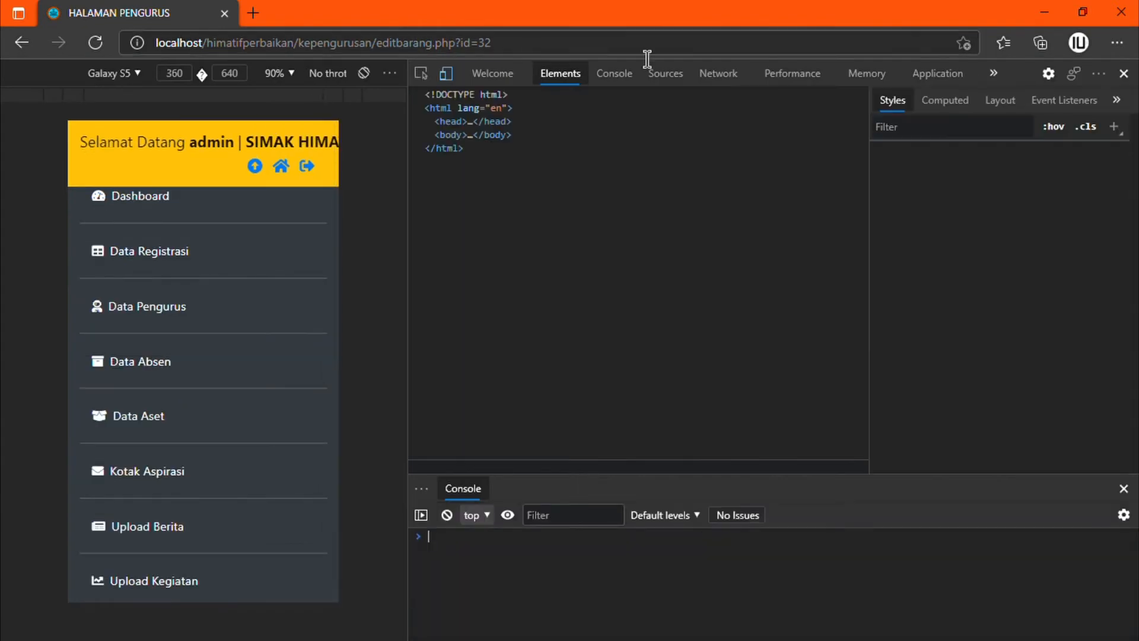
pyautogui.click(1125, 75)
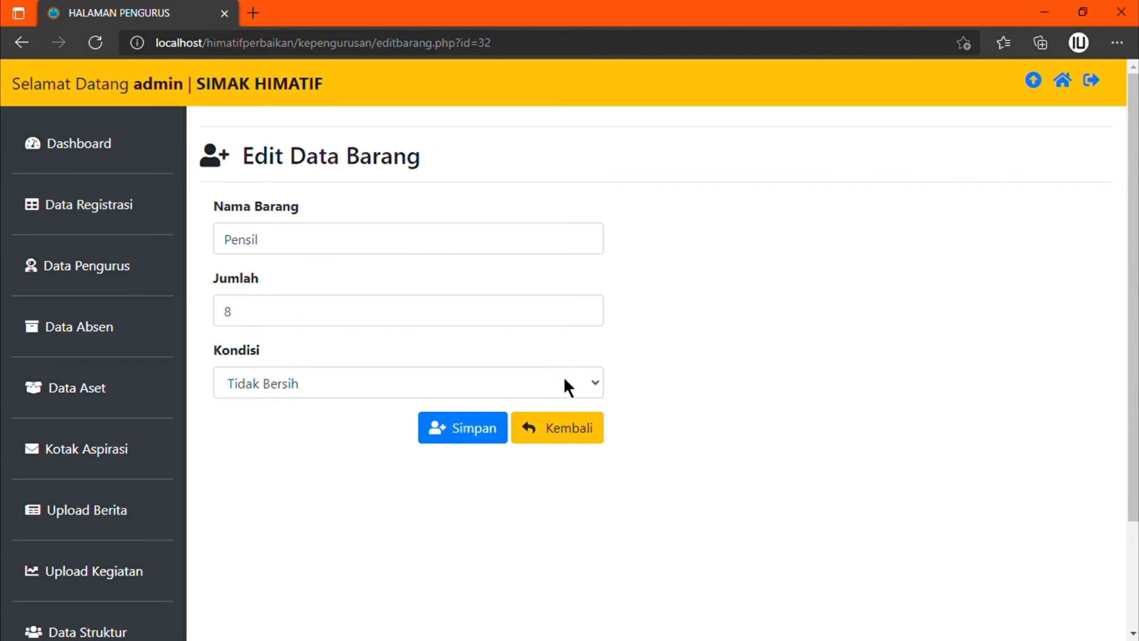
pyautogui.click(572, 437)
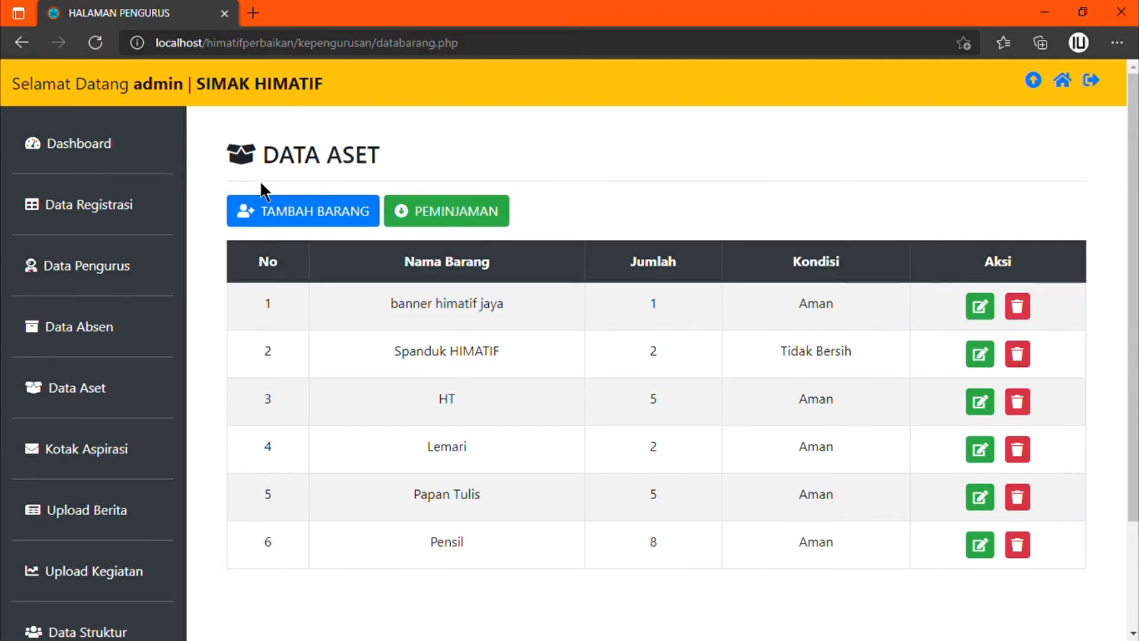
# Step: Reopen the Pensil asset and rename it to Pensil Joyko
pyautogui.click(983, 556)
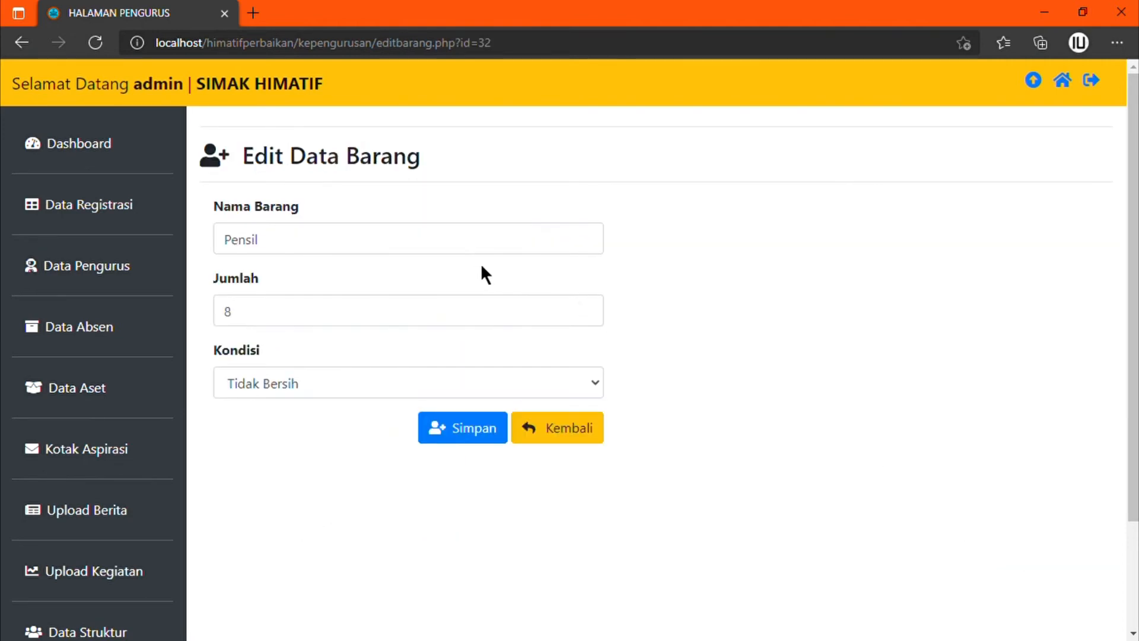
pyautogui.click(374, 239)
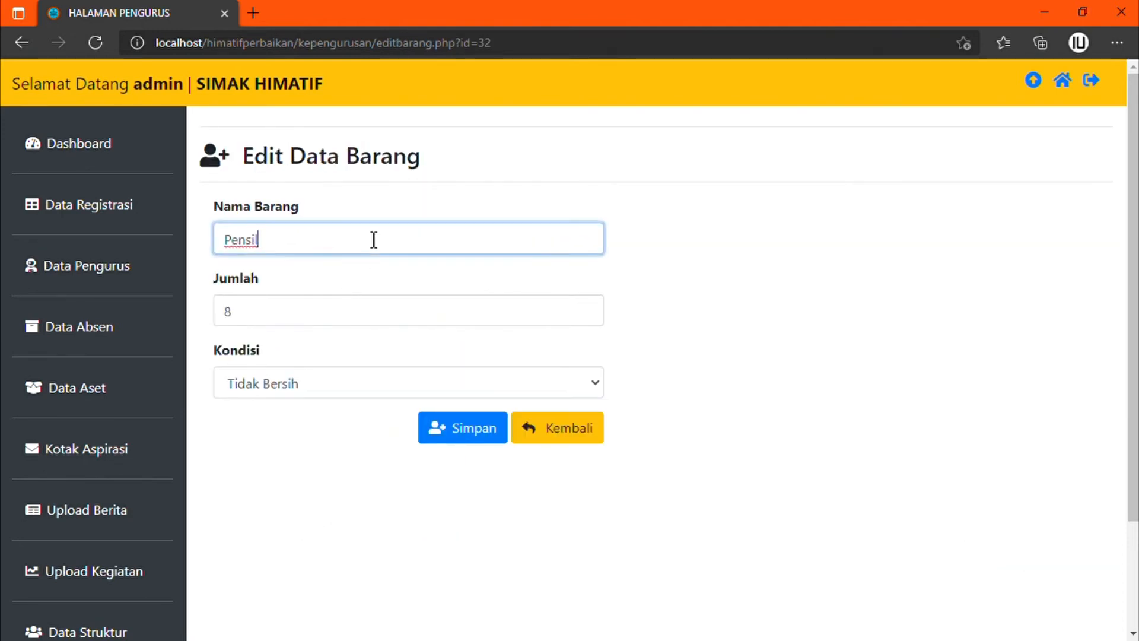
pyautogui.write('2')
pyautogui.press('BackSpace')
pyautogui.write('Joyko')
# Step: Change the quantity to 12 and condition to Aman, and save the item
pyautogui.click(353, 324)
pyautogui.press('BackSpace')
pyautogui.write('13')
pyautogui.press('BackSpace')
pyautogui.write('2')
pyautogui.press('Tab')
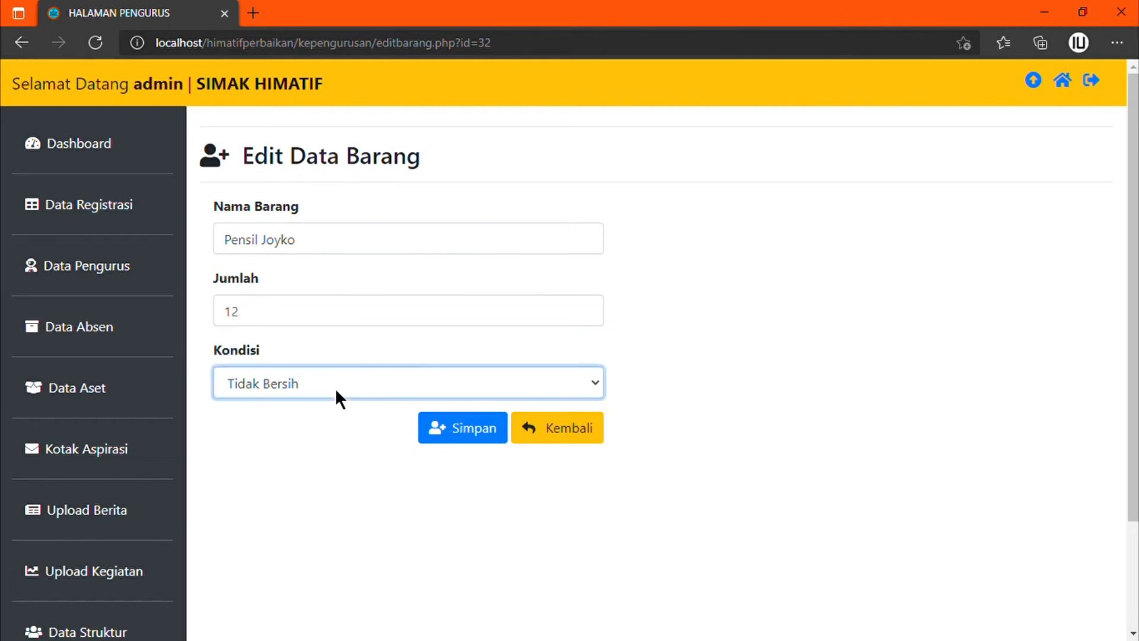
pyautogui.press('Up')
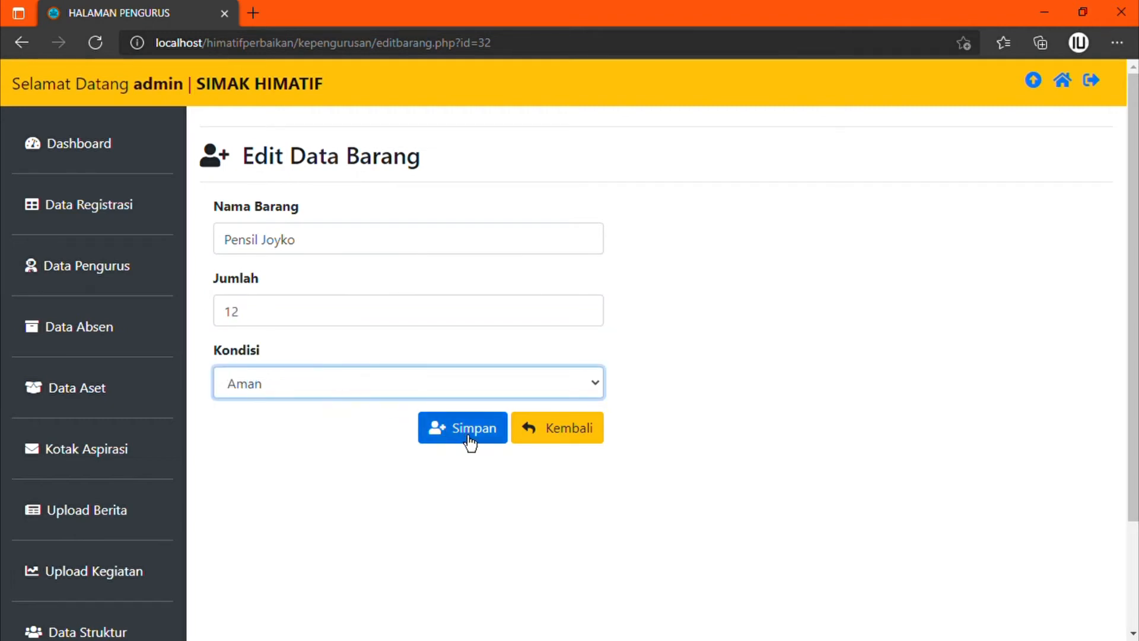
pyautogui.click(471, 441)
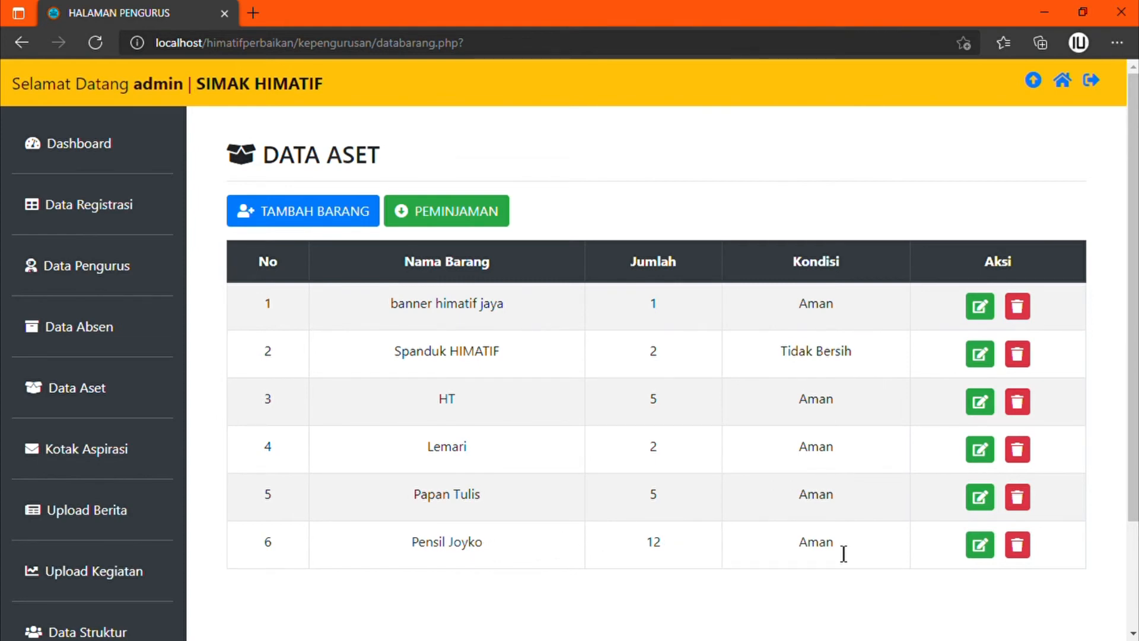
# Step: Delete the Pensil Joyko asset and open the Kotak Aspirasi list
pyautogui.click(1018, 545)
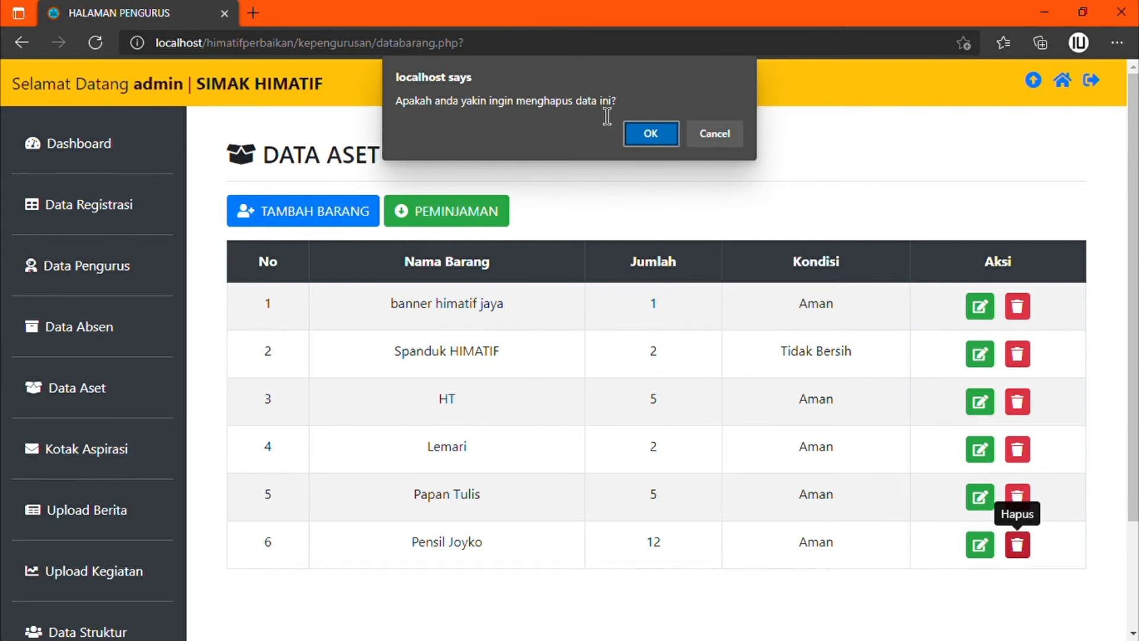
pyautogui.click(660, 140)
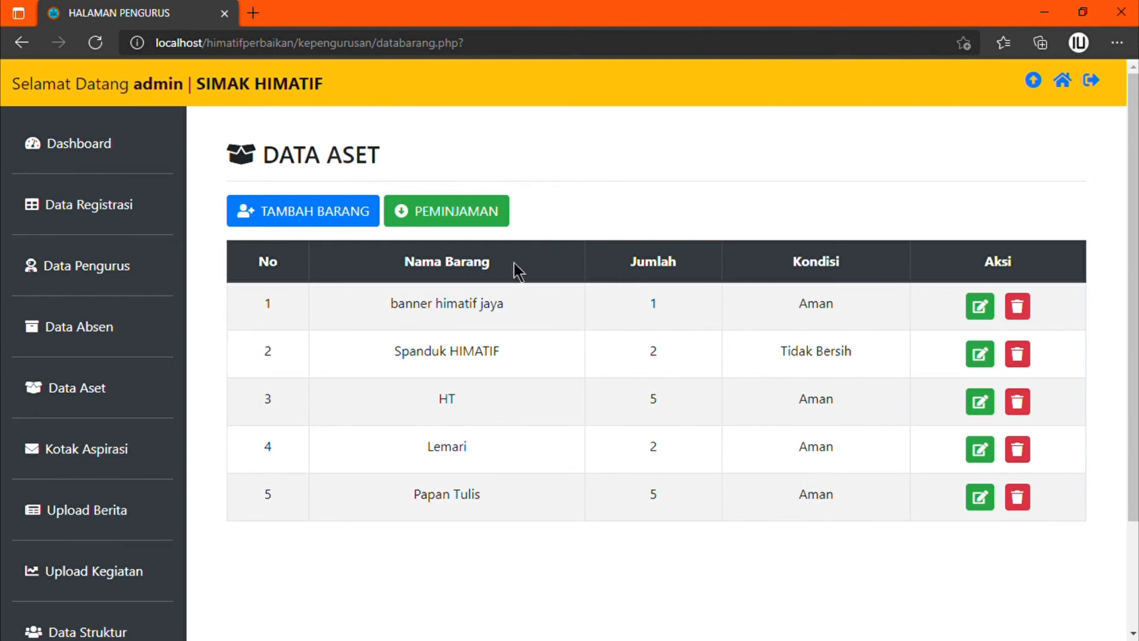
pyautogui.click(86, 465)
pyautogui.click(86, 465)
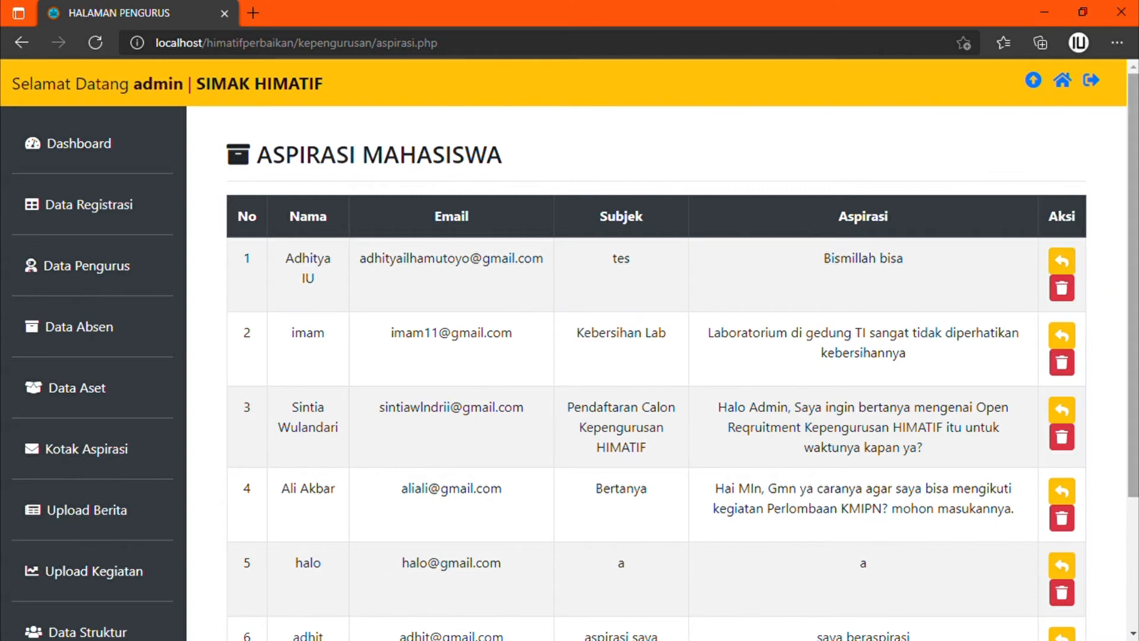
# Step: Delete the row 5 test aspiration whose subject and text are 'a'
pyautogui.scroll(-1, 1133, 296)
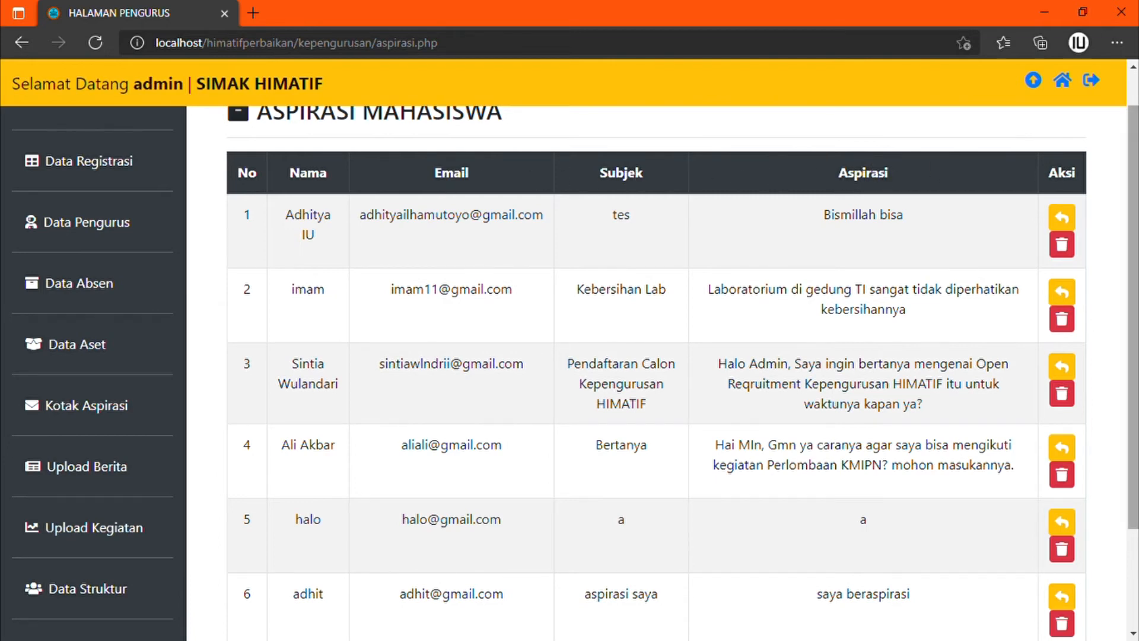
pyautogui.moveTo(1132, 202); pyautogui.dragTo(1133, 225)
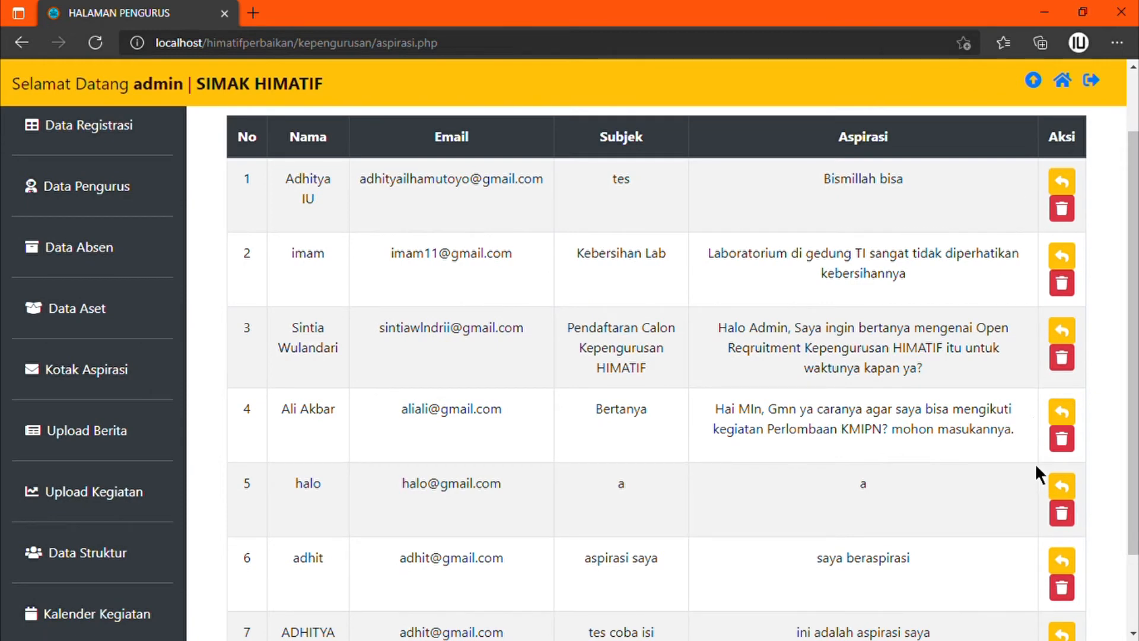
pyautogui.click(1062, 522)
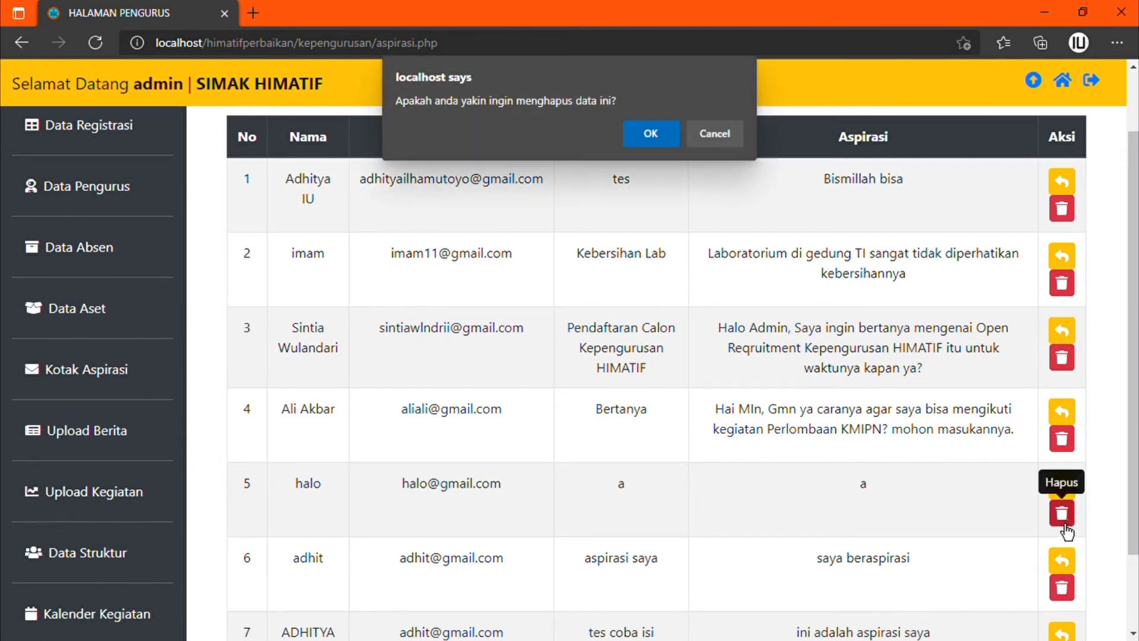
pyautogui.click(640, 131)
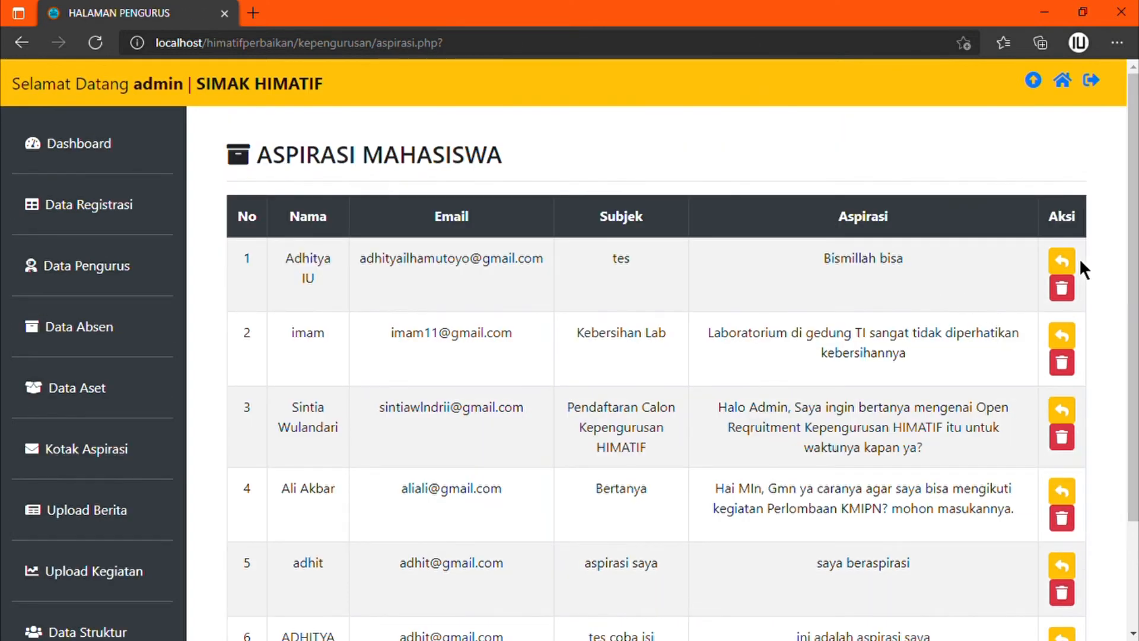
# Step: Reply to the row 3 recruitment question aspiration and confirm
pyautogui.click(1068, 421)
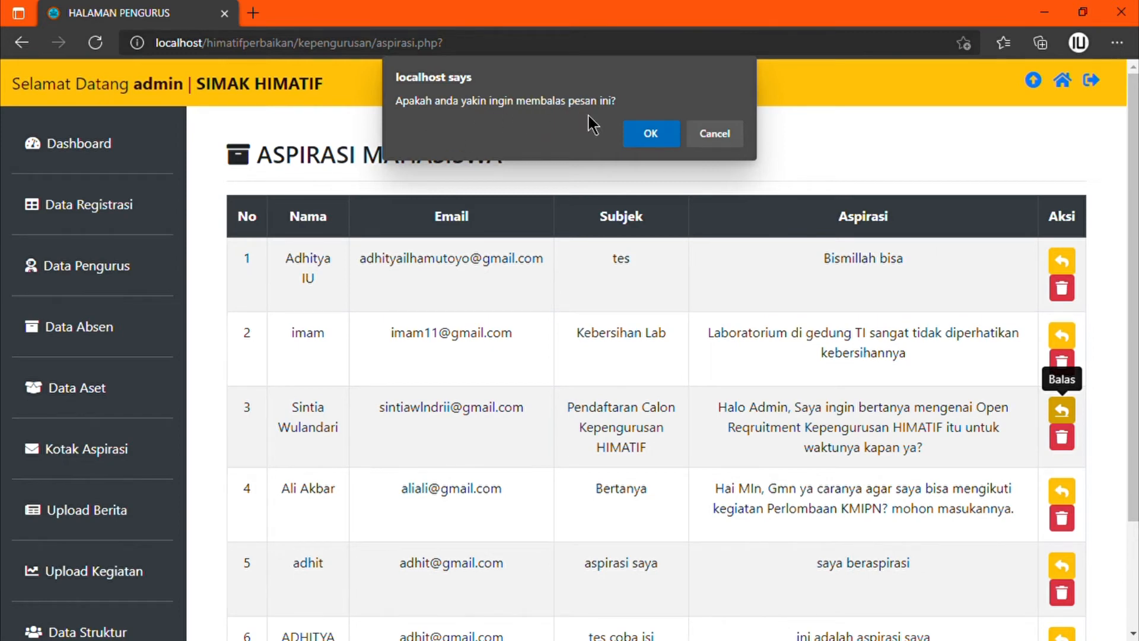
pyautogui.click(651, 142)
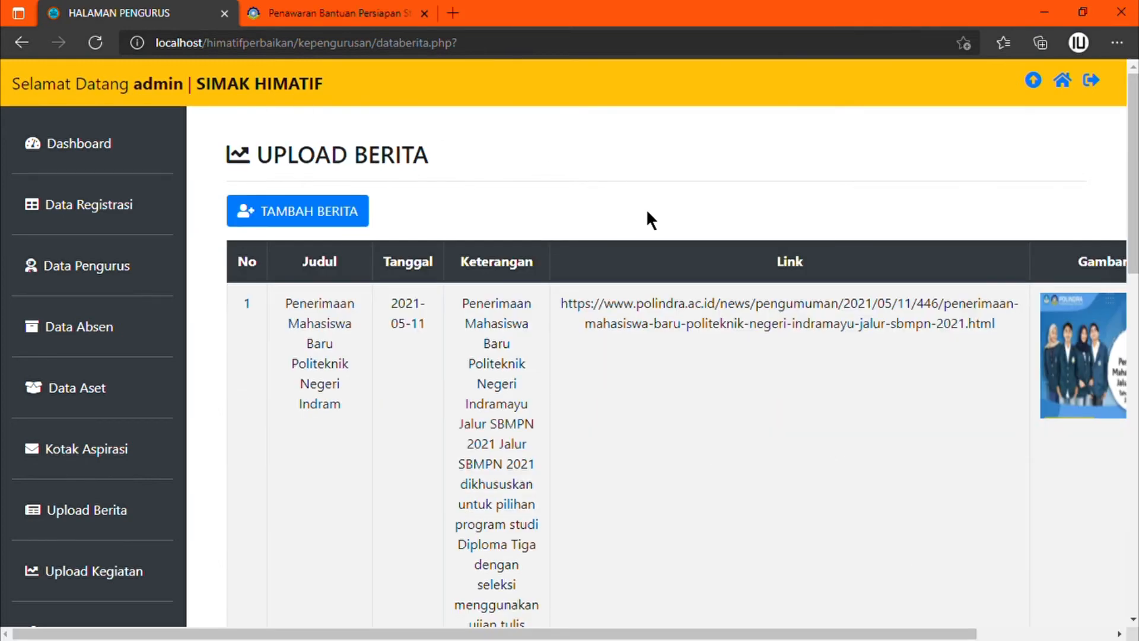
# Step: Look over the Upload Berita table and open the Tambah Berita form
pyautogui.scroll(-4, 532, 636)
pyautogui.scroll(4, 532, 636)
pyautogui.hscroll(4, 532, 636)
pyautogui.hscroll(-4, 532, 636)
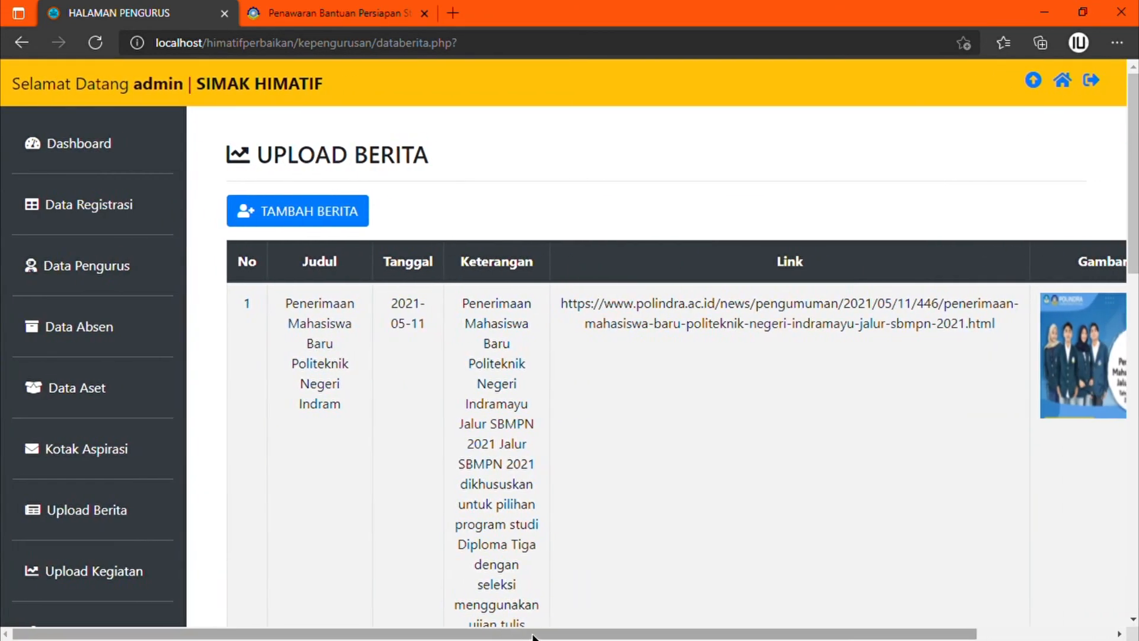
pyautogui.hscroll(4, 532, 636)
pyautogui.hscroll(-4, 532, 635)
pyautogui.scroll(-10, 532, 636)
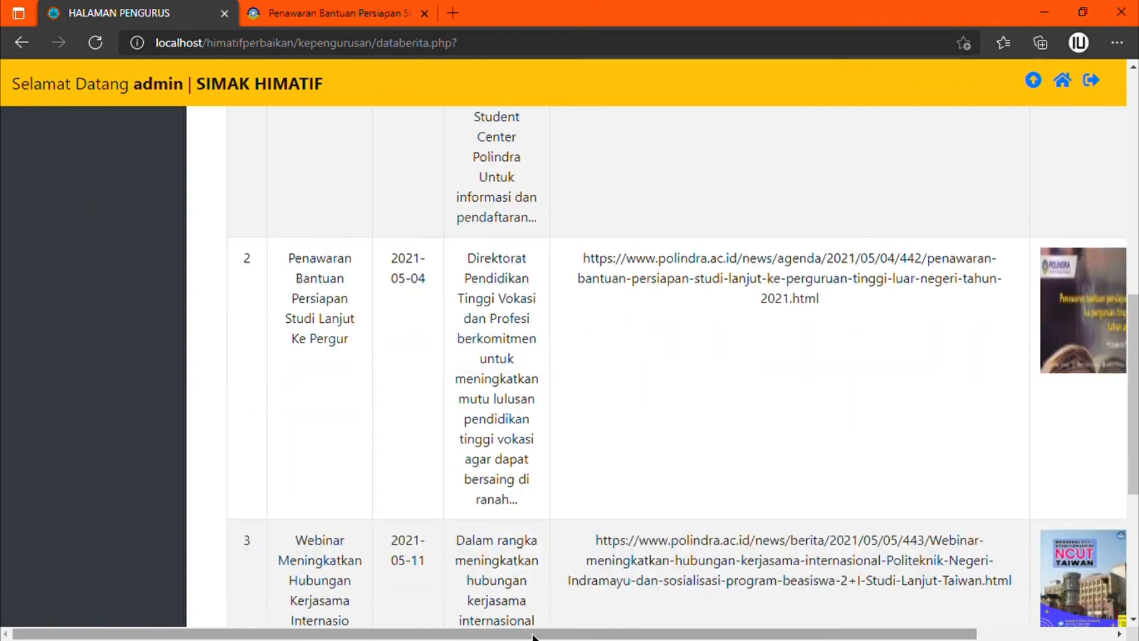
pyautogui.scroll(10, 533, 636)
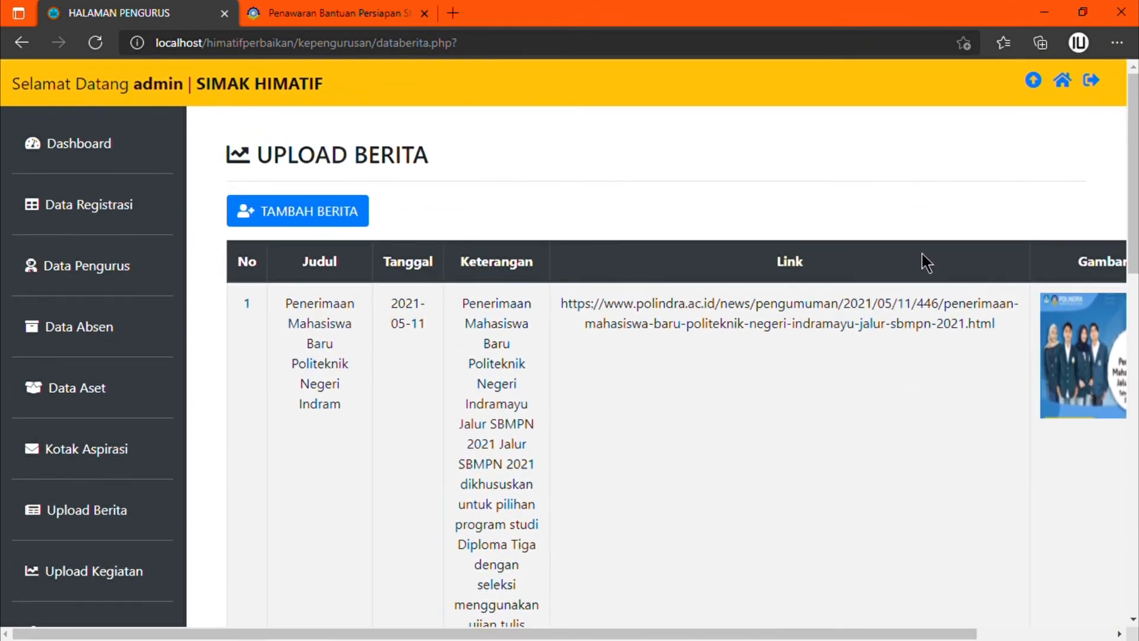
pyautogui.hscroll(3, 925, 261)
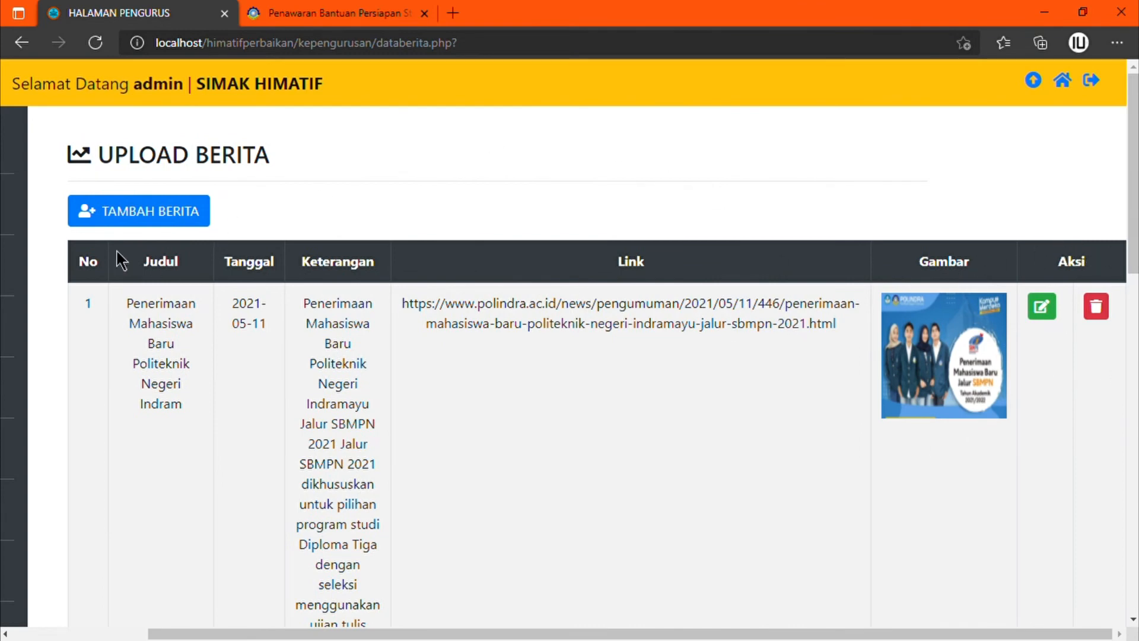
pyautogui.click(150, 223)
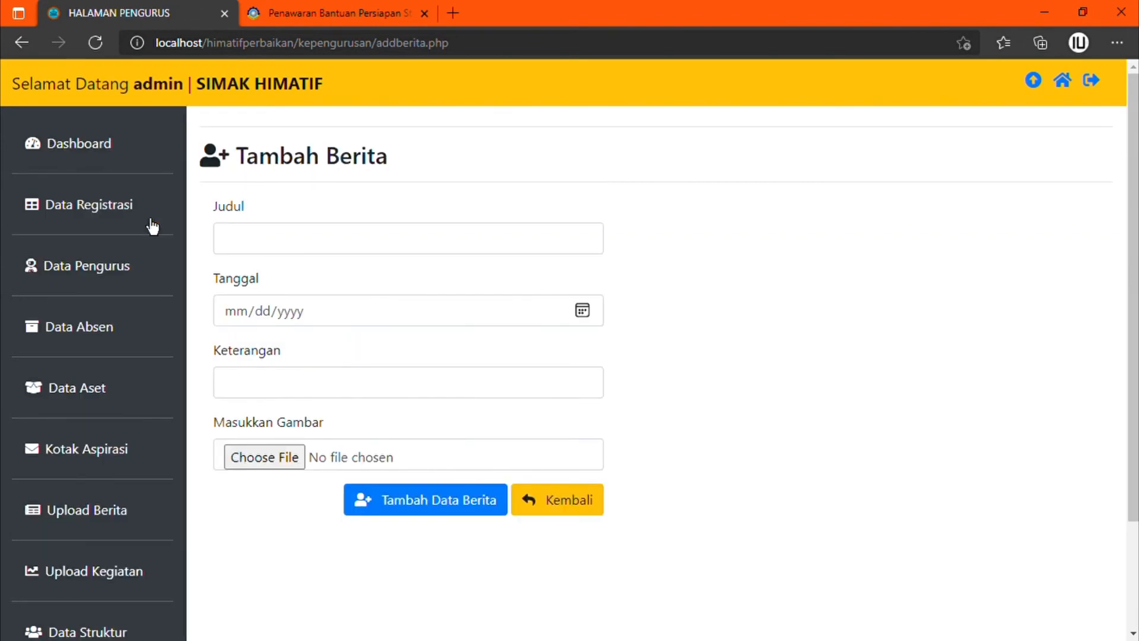
# Step: Enter title 'polindra', date 06/09/2021 and description 'polindra membangun gedung 7 lantai'
pyautogui.click(308, 252)
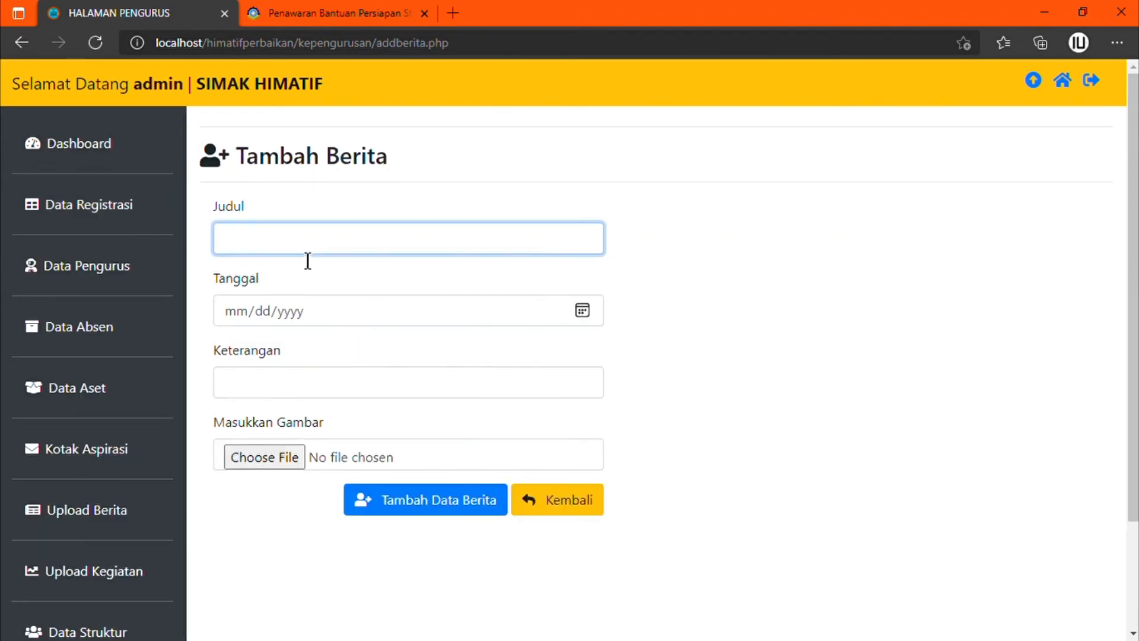
pyautogui.write('polindara')
pyautogui.click(580, 312)
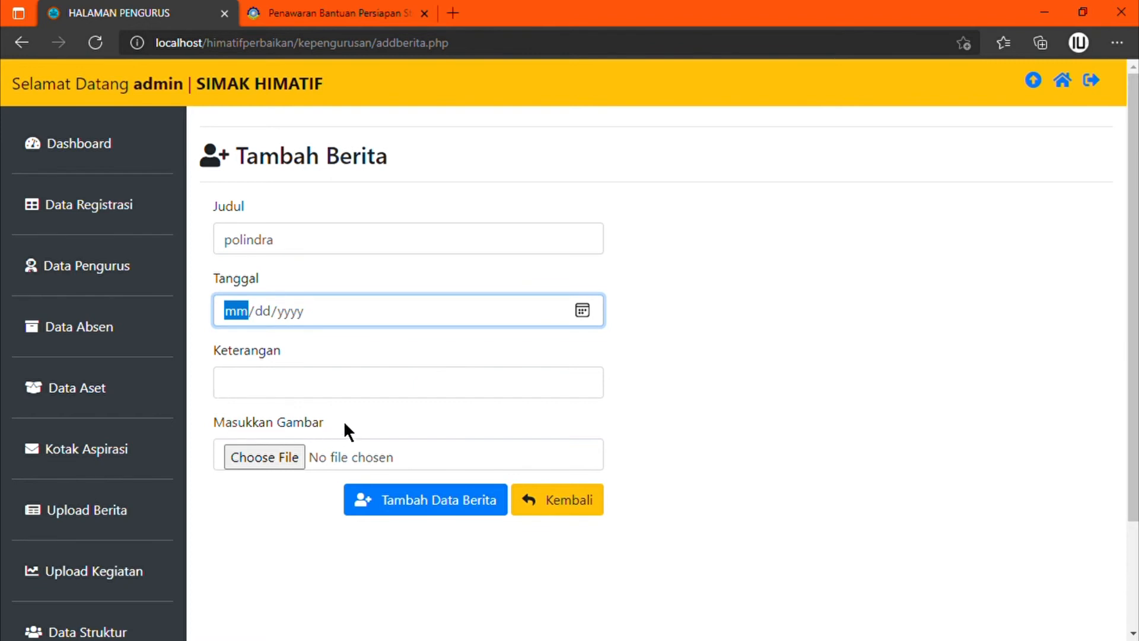
pyautogui.write('06092021')
pyautogui.click(296, 396)
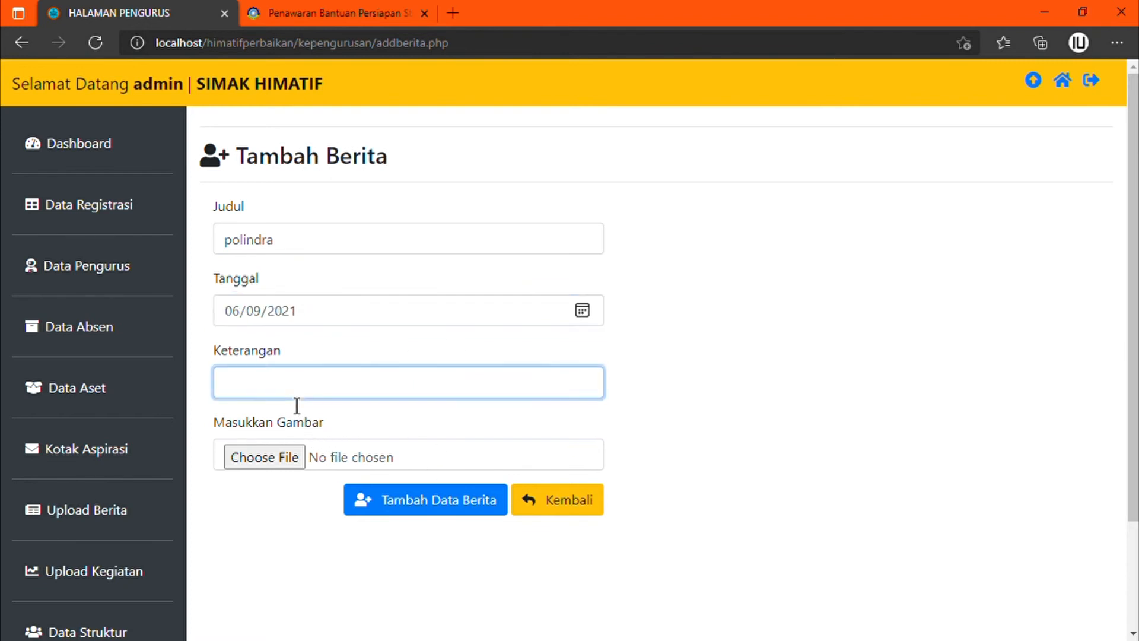
pyautogui.write('polindra membang')
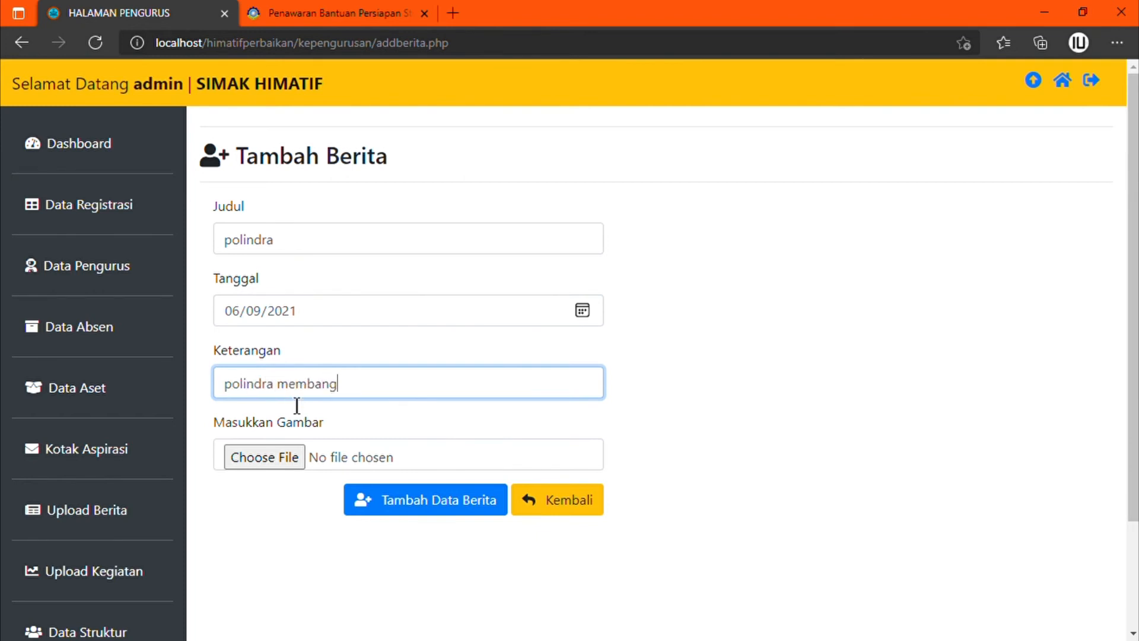
pyautogui.write('un gedung 7 lantai')
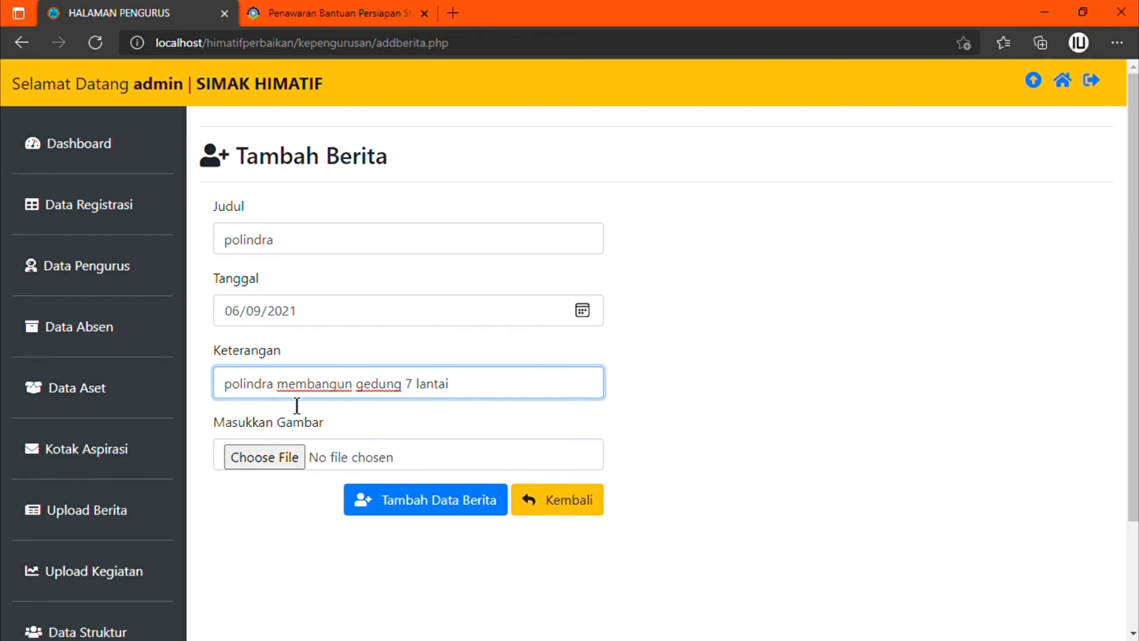
# Step: Attach about.jpg as the news image and save the news item
pyautogui.click(277, 462)
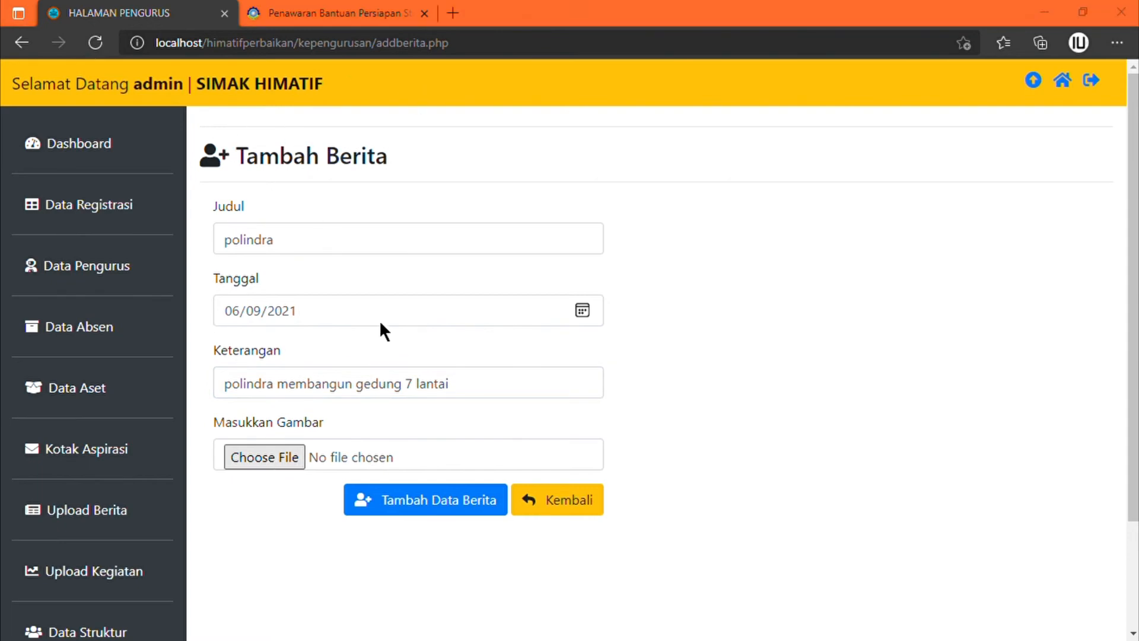
pyautogui.doubleClick(399, 371)
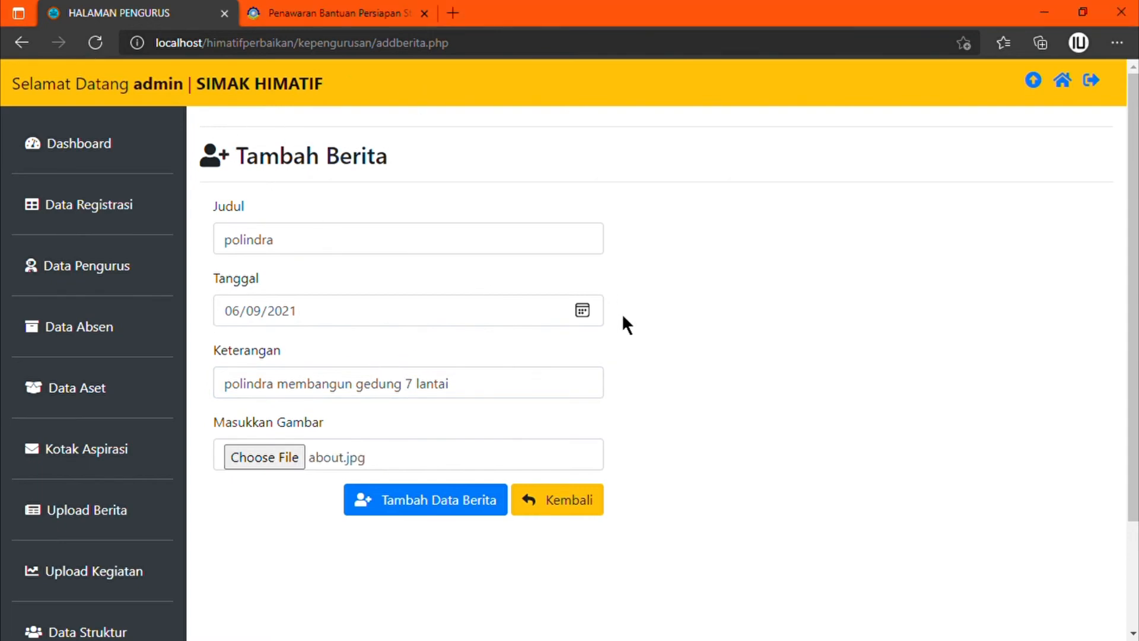
pyautogui.scroll(-2, 631, 357)
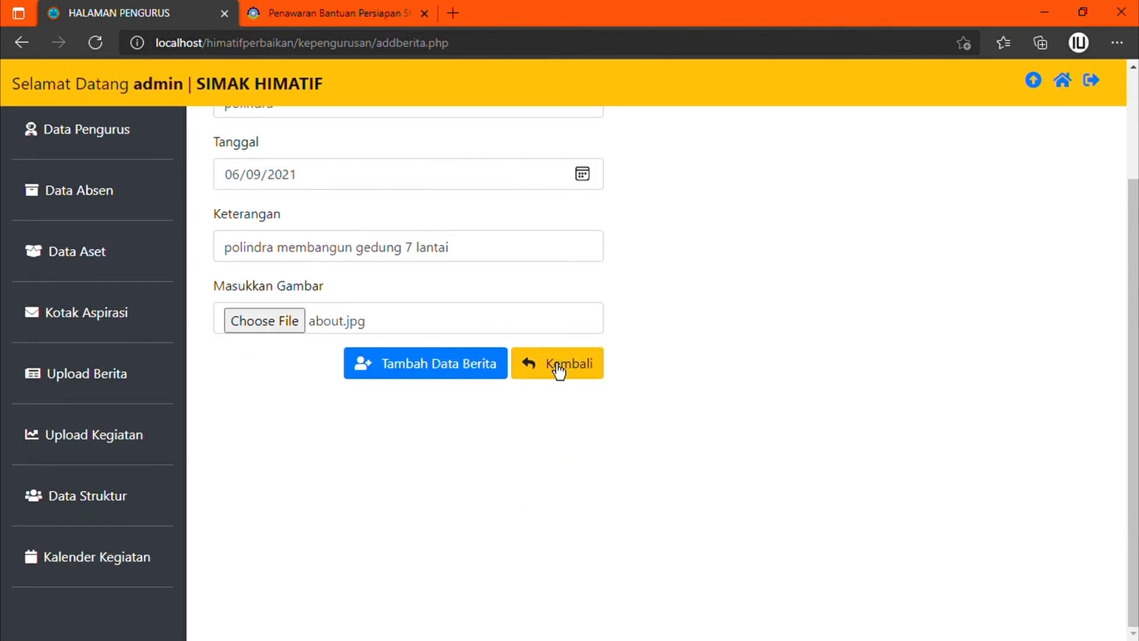
pyautogui.click(416, 373)
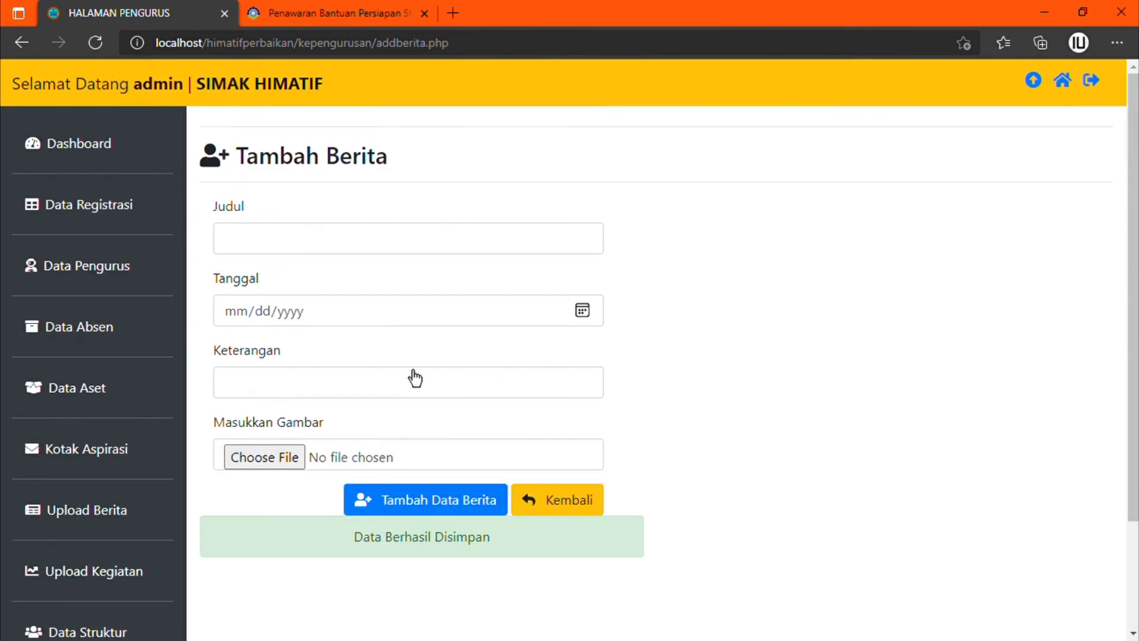
# Step: Retitle news item 5 to 'polindra bangkir', append 'mantap' to its description, and paste the polindra.ac.id link
pyautogui.scroll(-9, 956, 497)
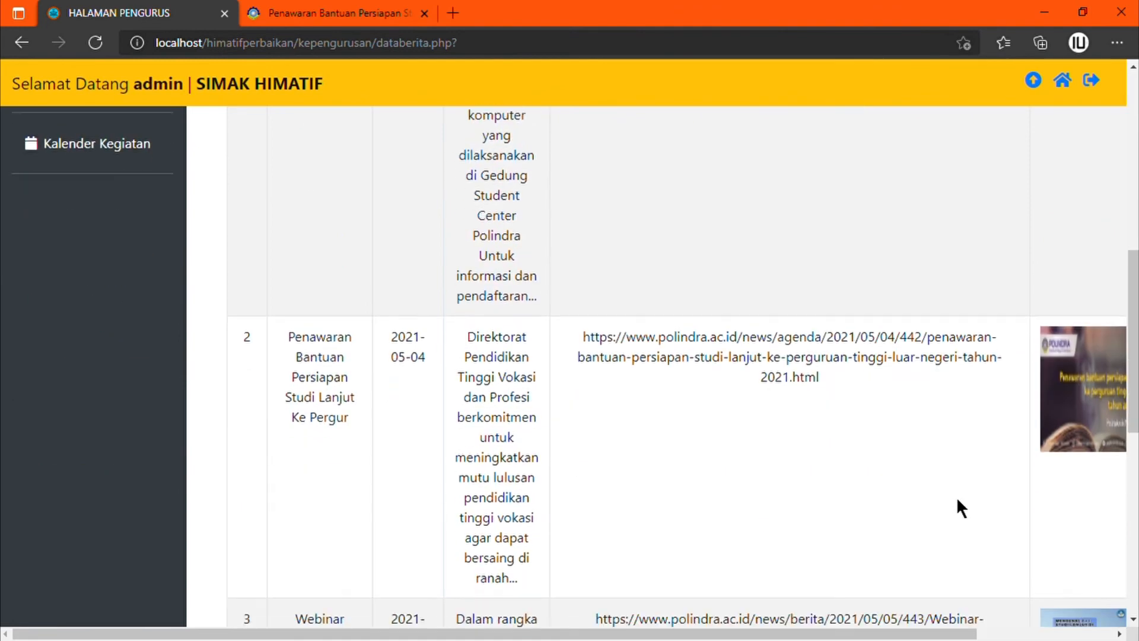
pyautogui.scroll(-9, 956, 496)
pyautogui.hscroll(3, 956, 496)
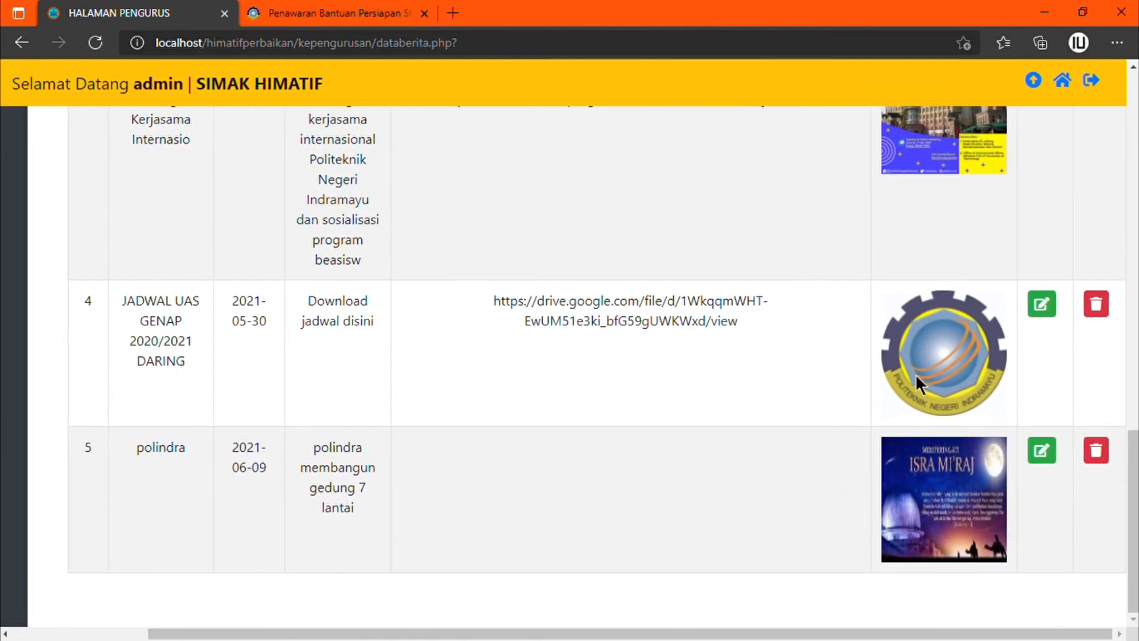
pyautogui.scroll(10, 940, 250)
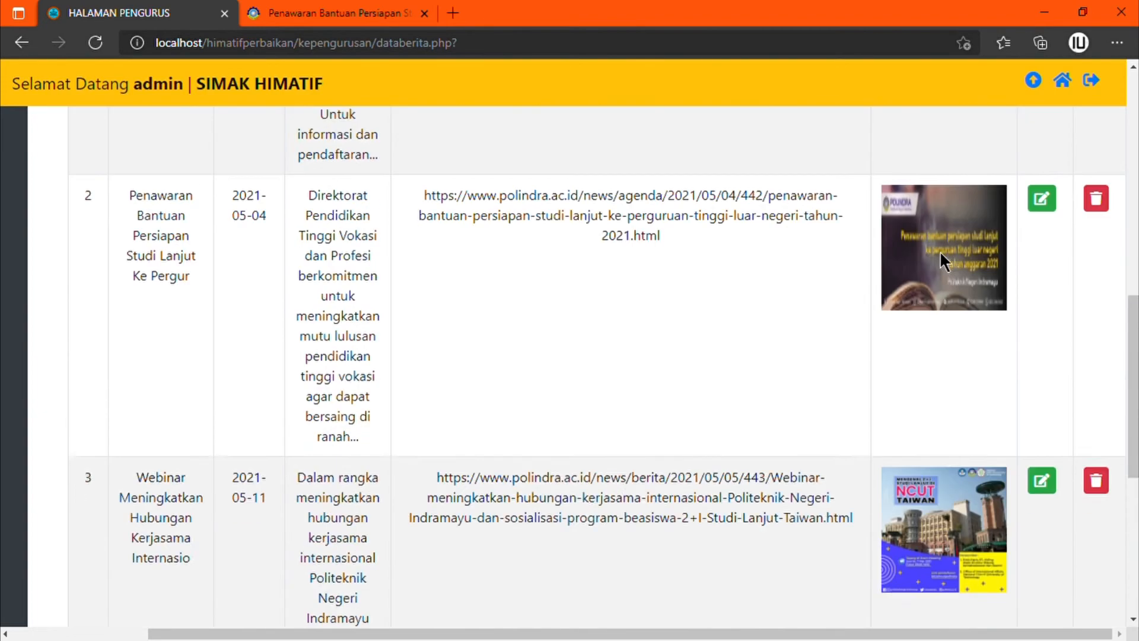
pyautogui.scroll(-10, 943, 261)
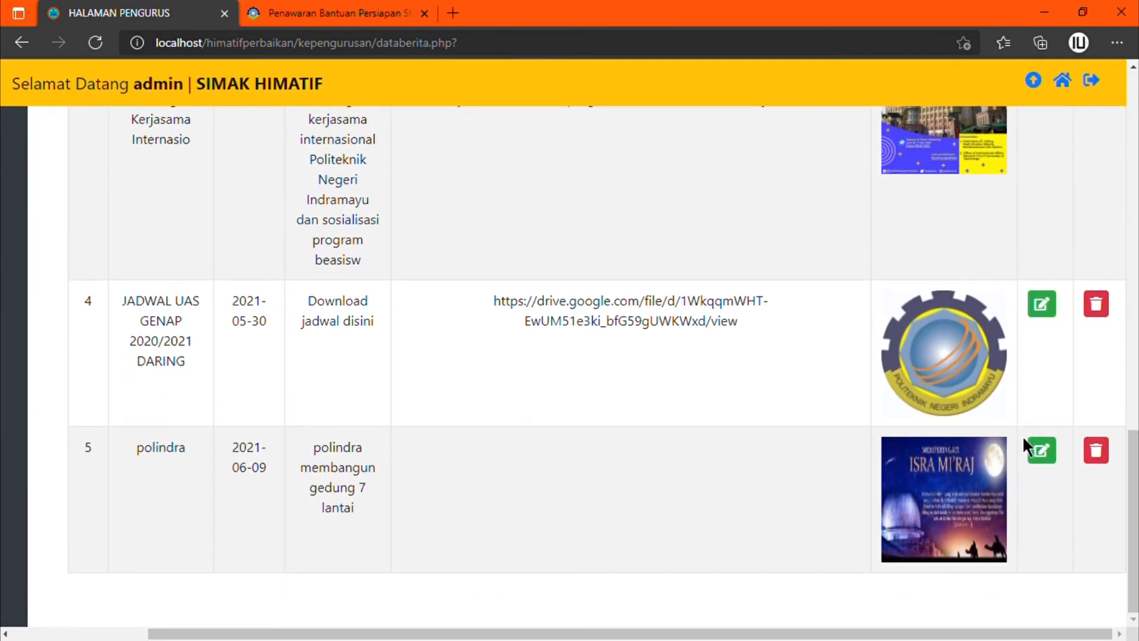
pyautogui.click(1046, 460)
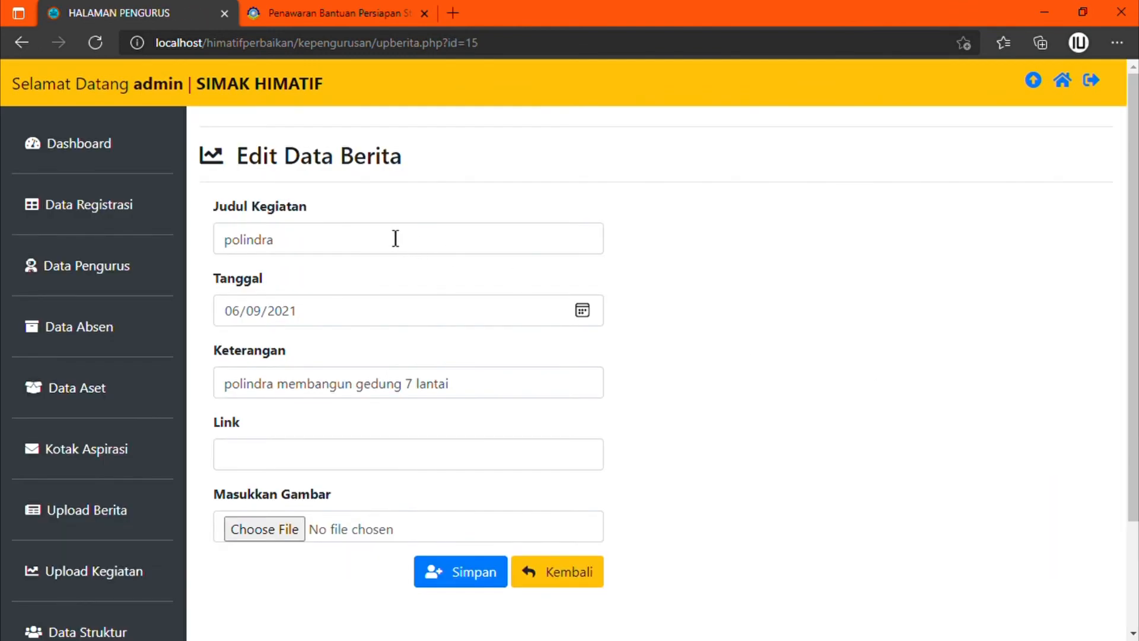
pyautogui.click(396, 238)
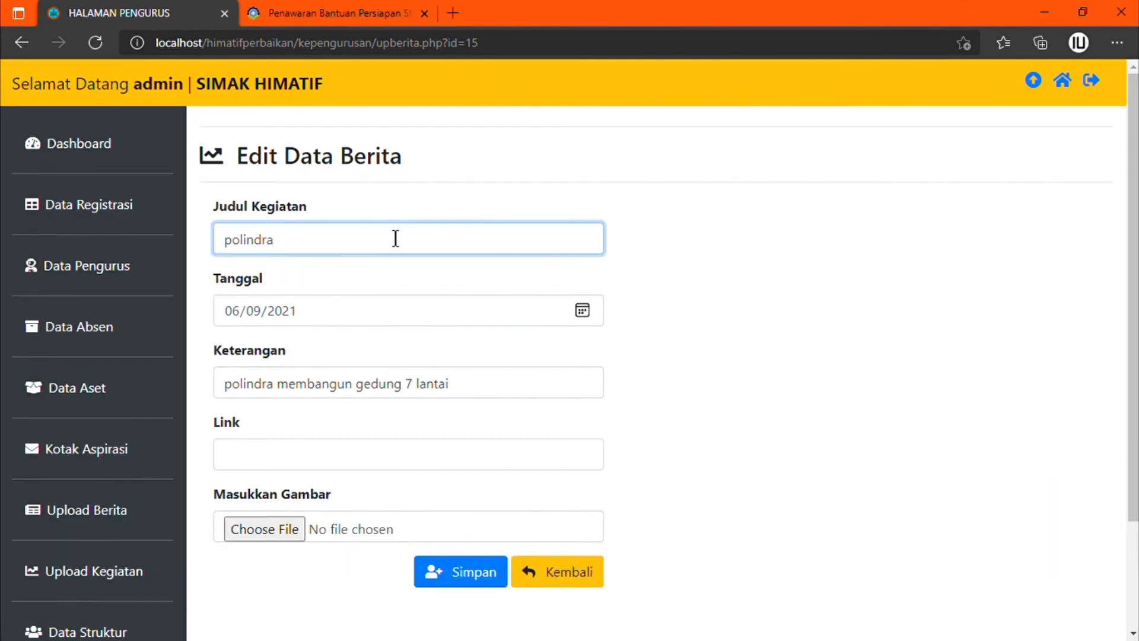
pyautogui.write('bangkir')
pyautogui.click(488, 396)
pyautogui.write('mantap')
pyautogui.click(471, 464)
pyautogui.hotkey('ctrl', 'v')
# Step: Set about.jpg as the news image and save the edited item
pyautogui.scroll(-2, 472, 463)
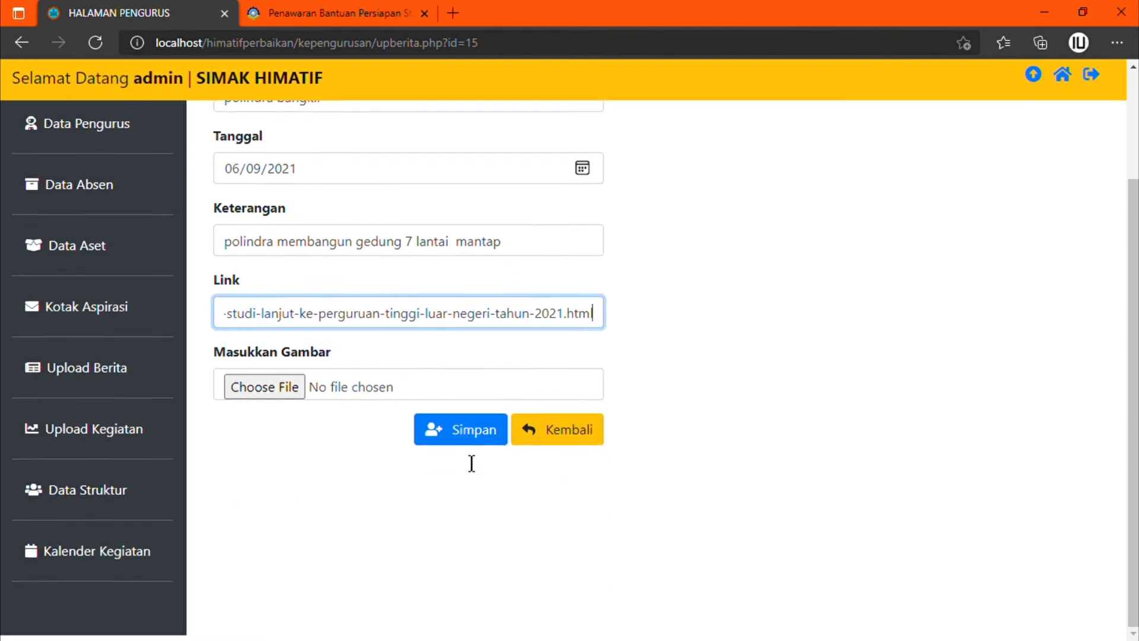
pyautogui.click(263, 391)
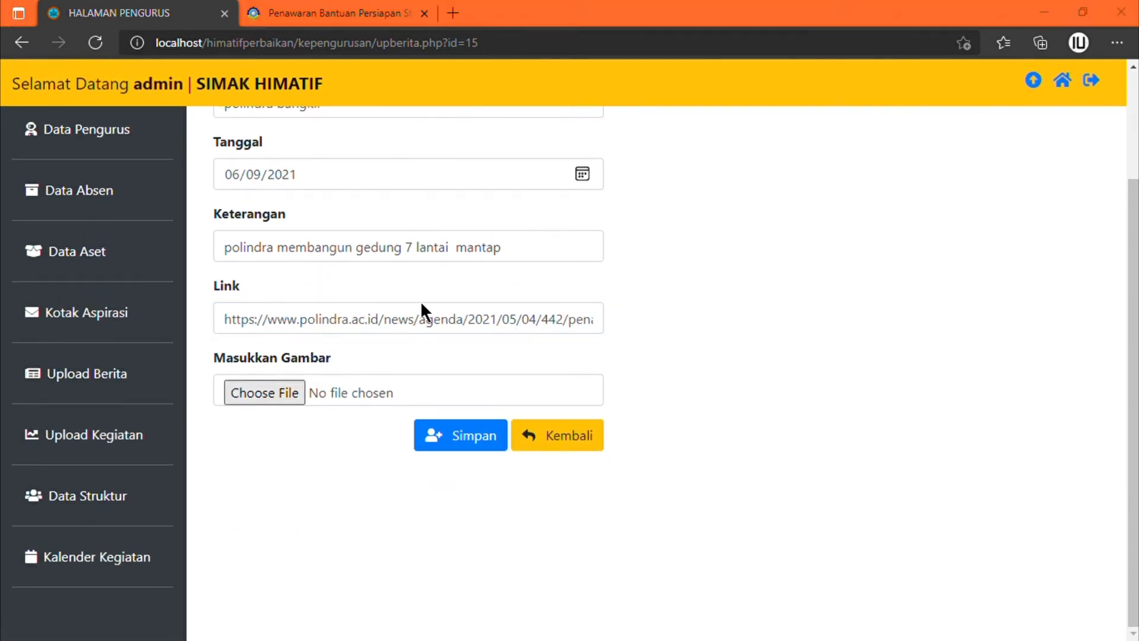
pyautogui.doubleClick(424, 375)
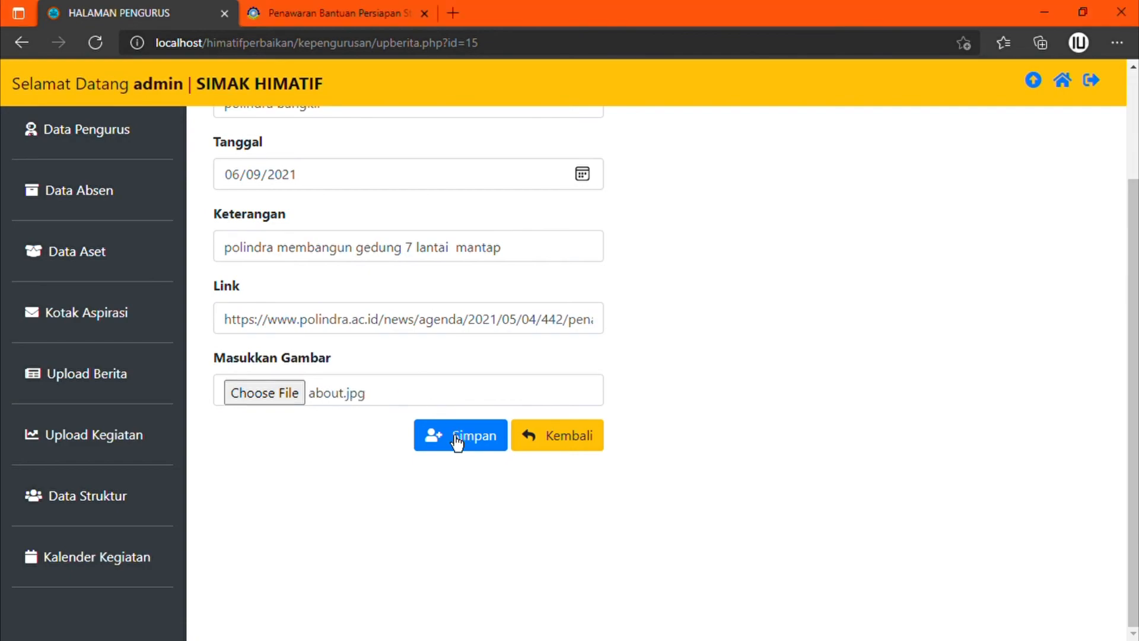
pyautogui.click(456, 439)
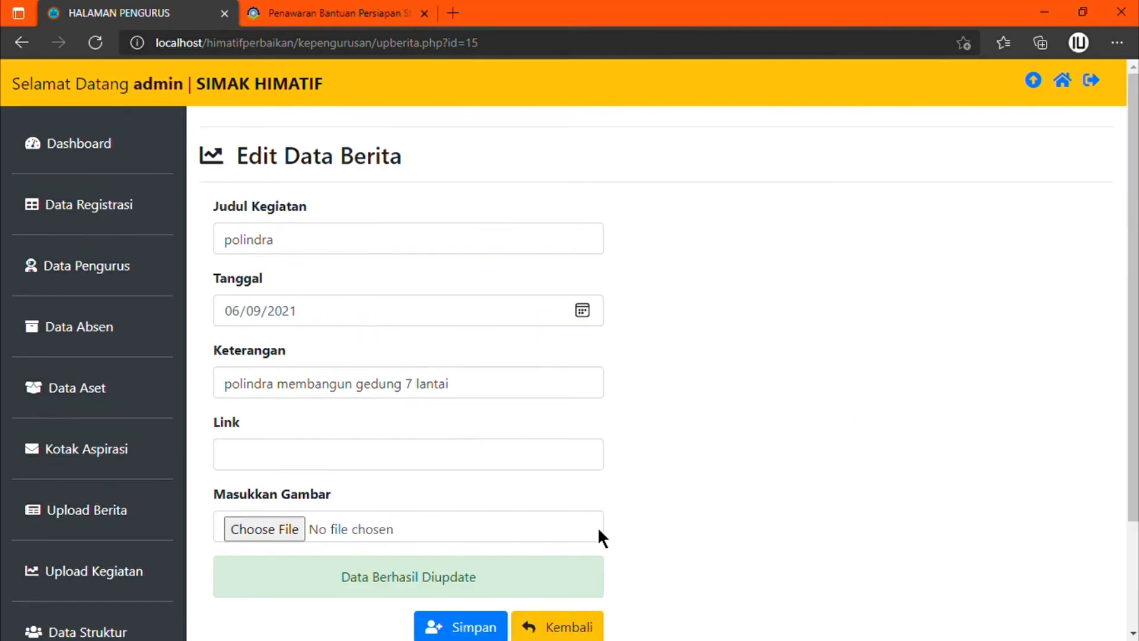
pyautogui.scroll(-10, 958, 397)
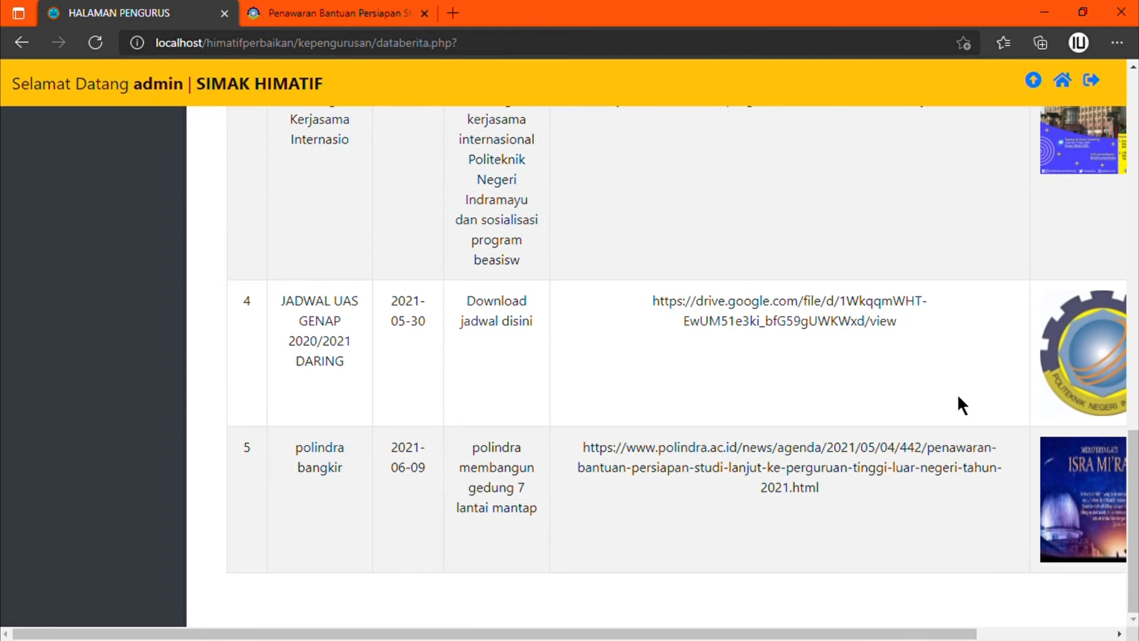
# Step: Delete the polindra bangkir news item on row 5 and confirm the deletion
pyautogui.hscroll(3, 958, 397)
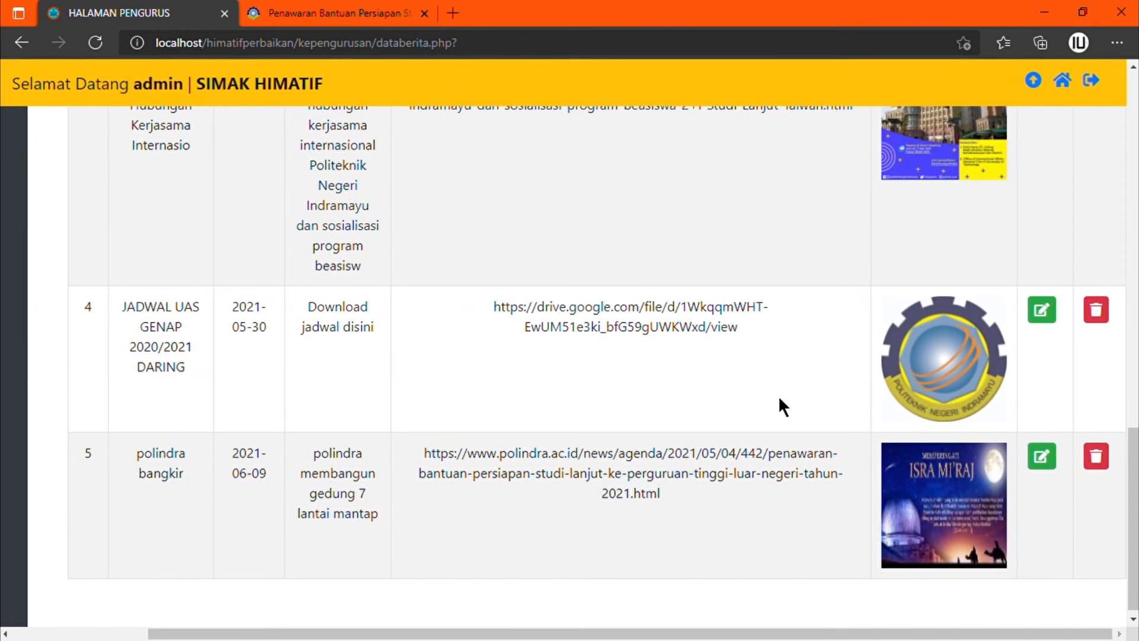
pyautogui.click(1102, 475)
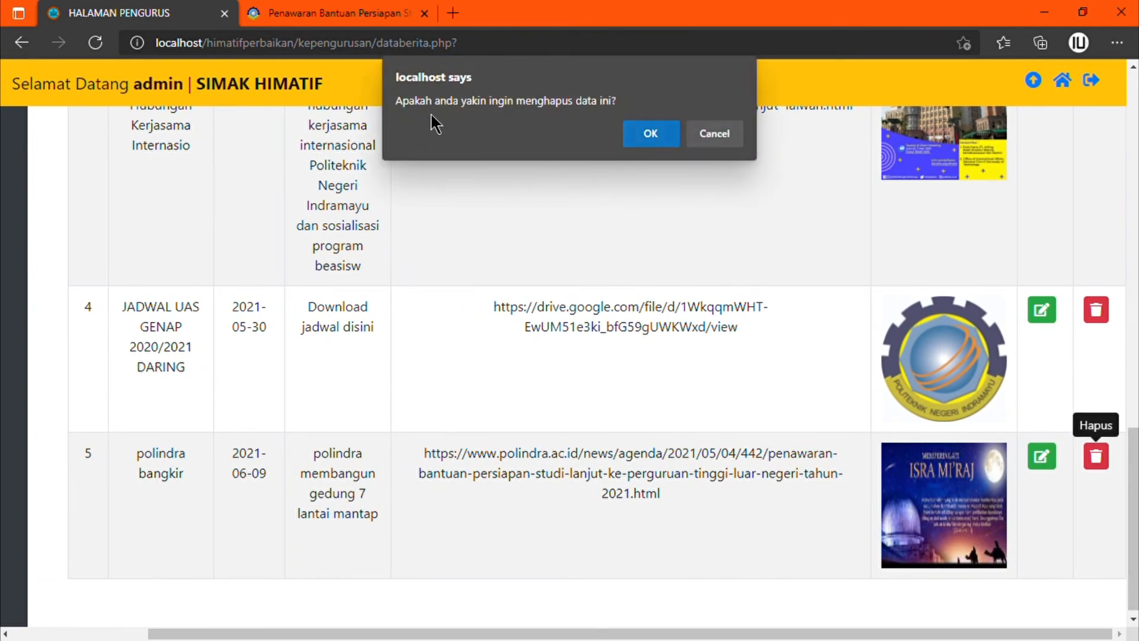
pyautogui.click(657, 141)
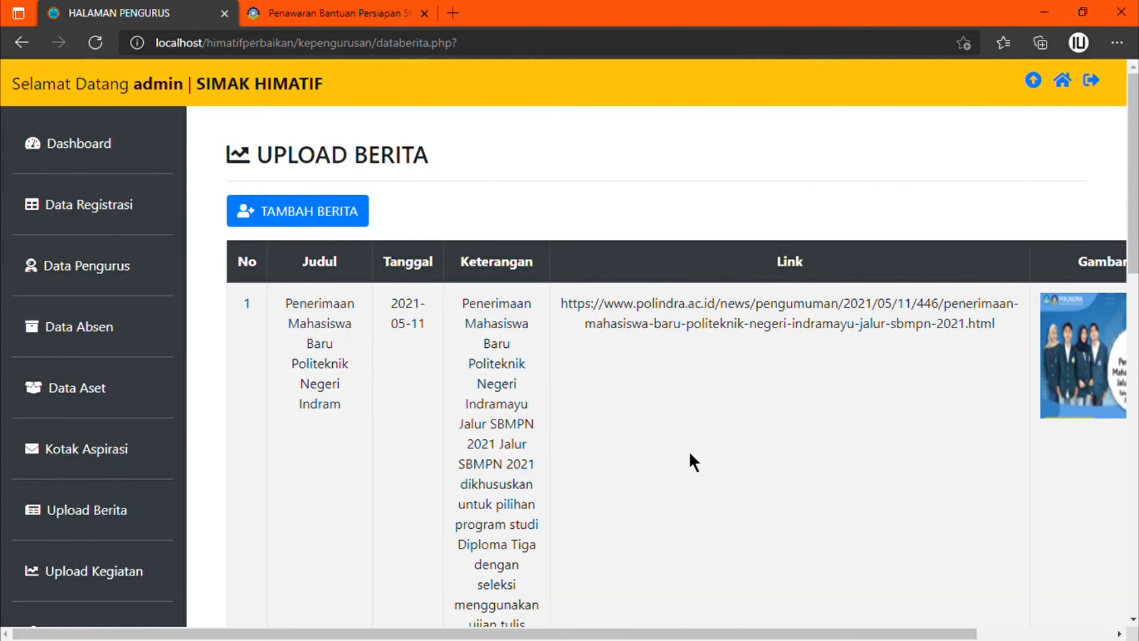
pyautogui.scroll(-15, 688, 460)
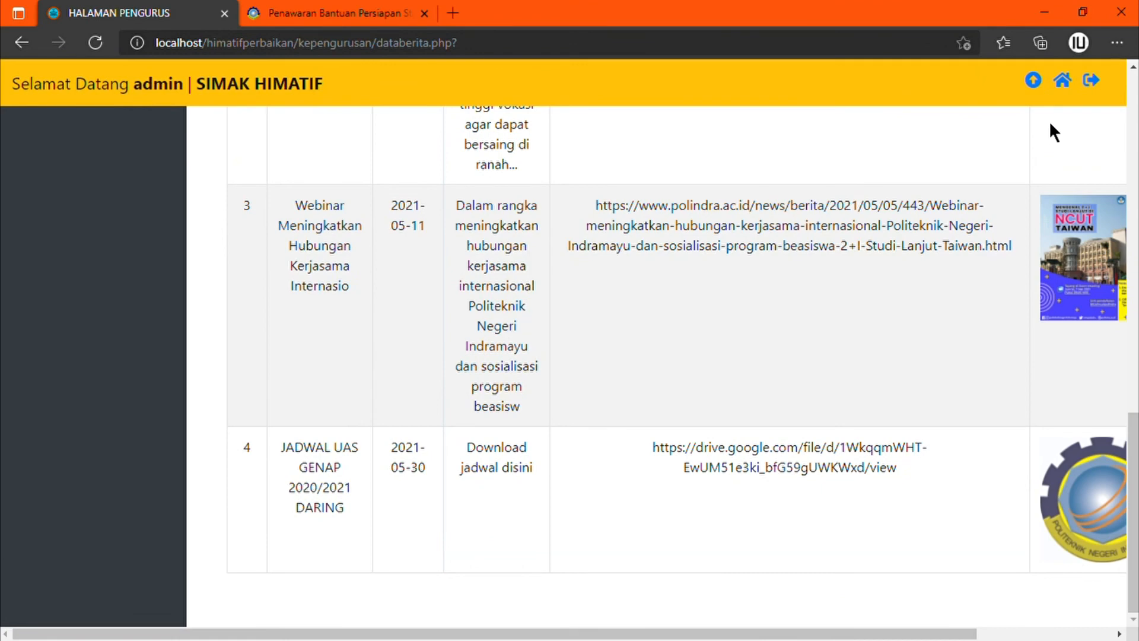
pyautogui.scroll(15, 459, 243)
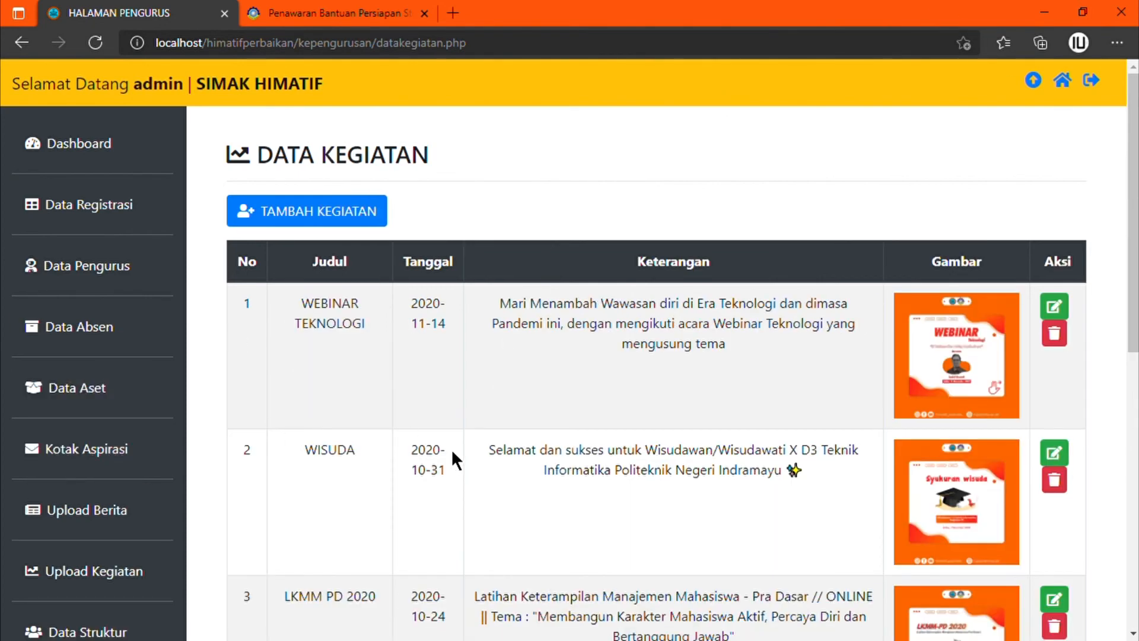
# Step: Start a new activity titled 'himatif mubes' dated 06/09/2021
pyautogui.scroll(-5, 451, 448)
pyautogui.scroll(5, 451, 448)
pyautogui.scroll(-5, 451, 448)
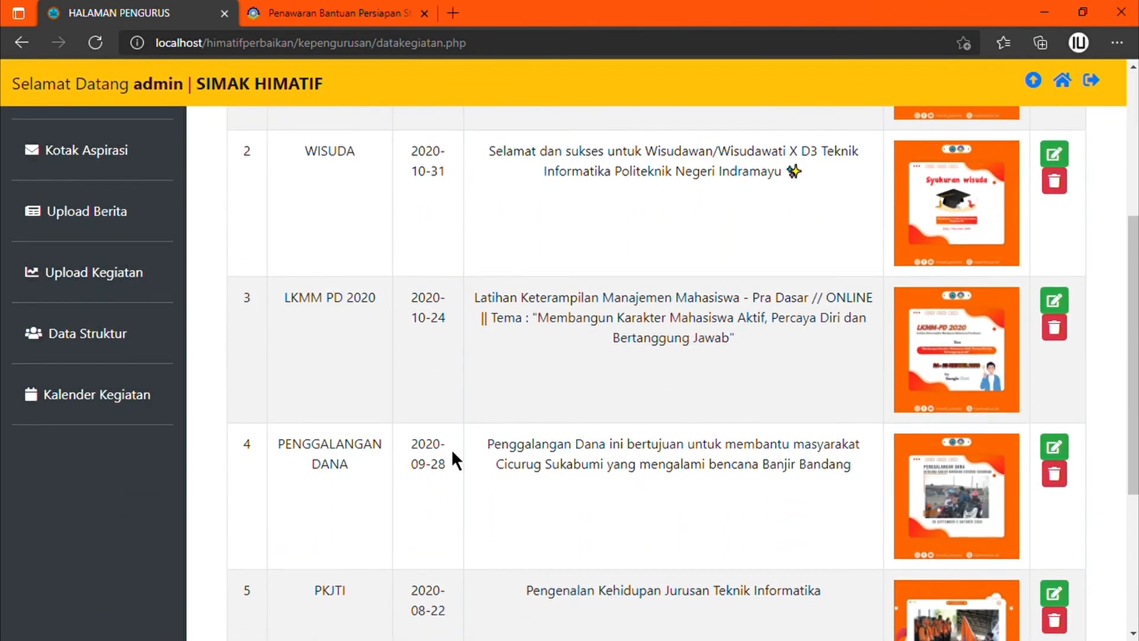
pyautogui.scroll(-4, 451, 448)
pyautogui.scroll(9, 451, 449)
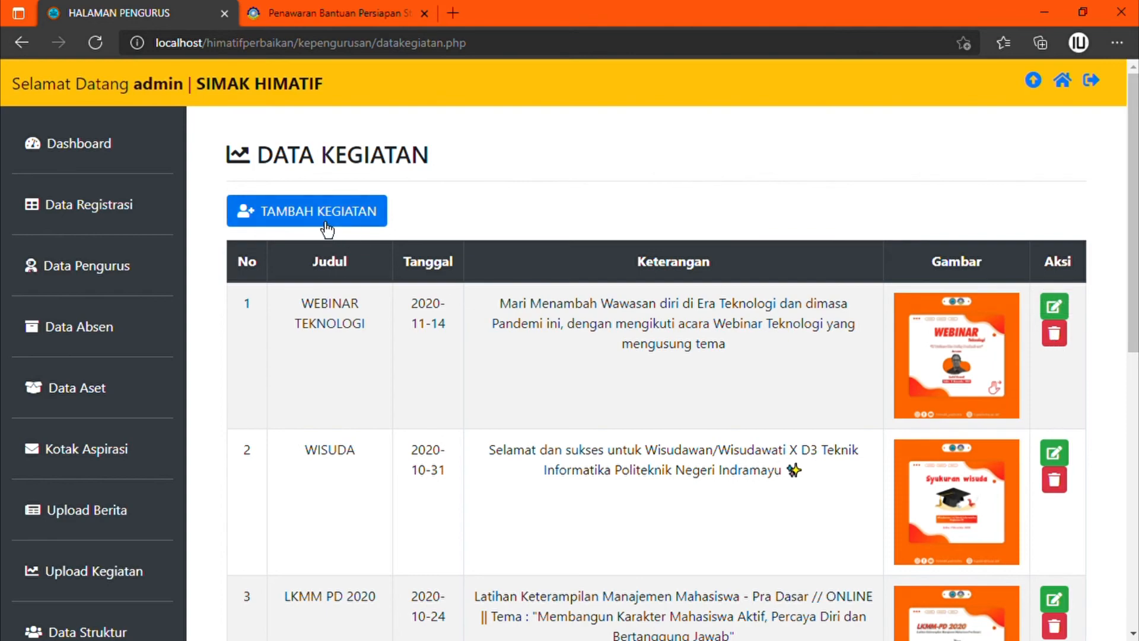
pyautogui.scroll(-3, 557, 409)
pyautogui.scroll(3, 556, 401)
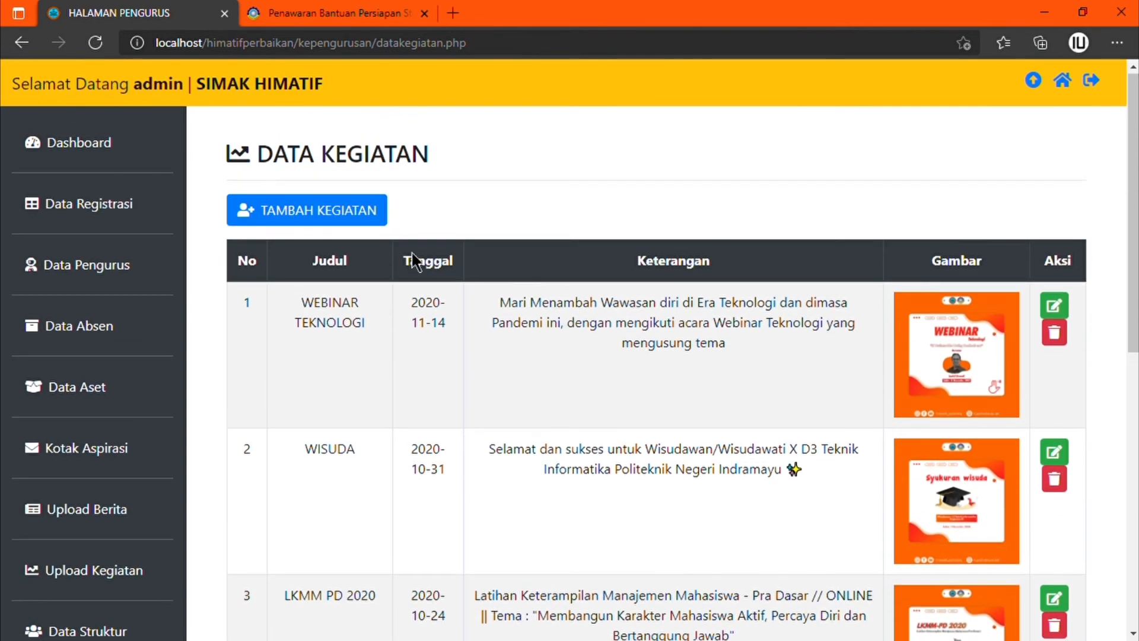
pyautogui.click(316, 221)
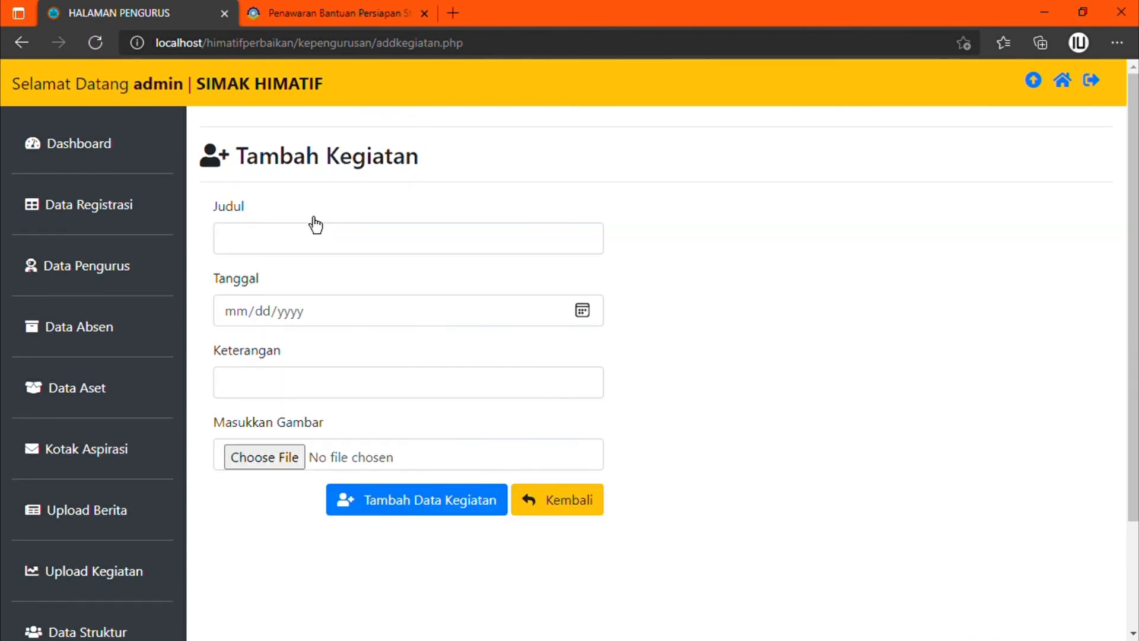
pyautogui.click(333, 254)
pyautogui.write('himatif mubes')
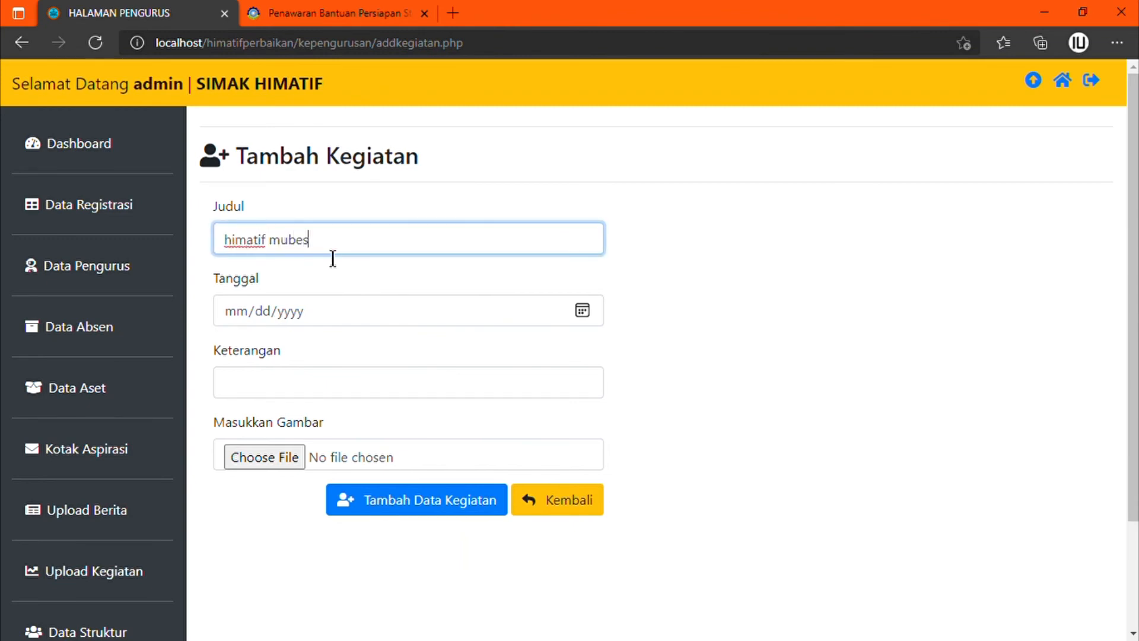
pyautogui.click(580, 313)
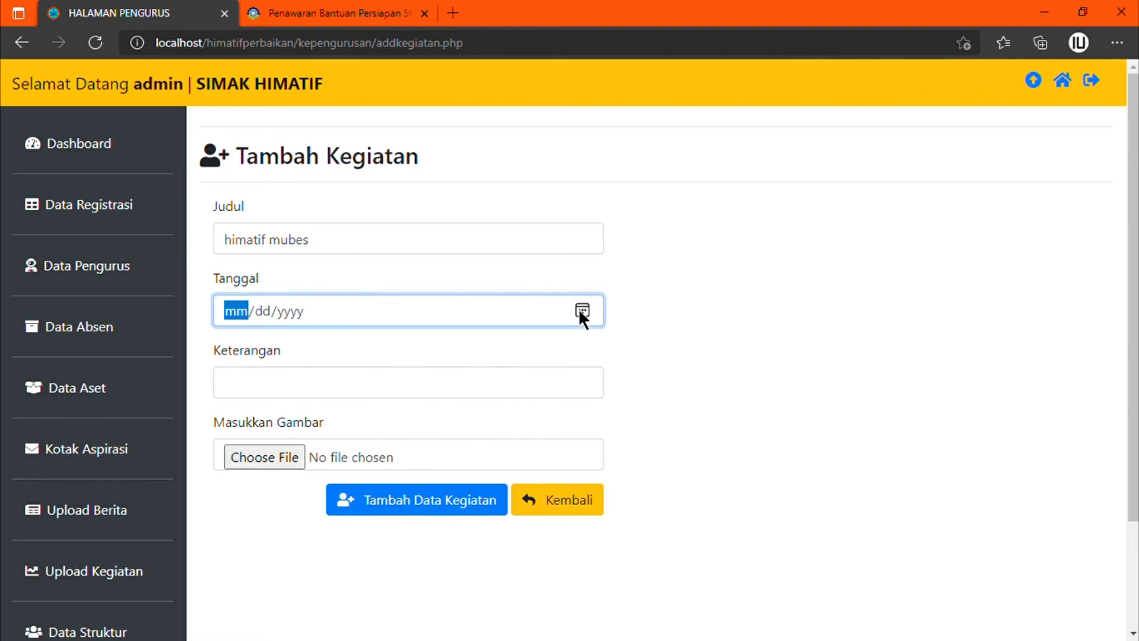
pyautogui.write('06092021')
# Step: Describe the activity as 'mubes himatif', attach Aksi.jpg, and save it
pyautogui.click(306, 391)
pyautogui.write('mubes himat')
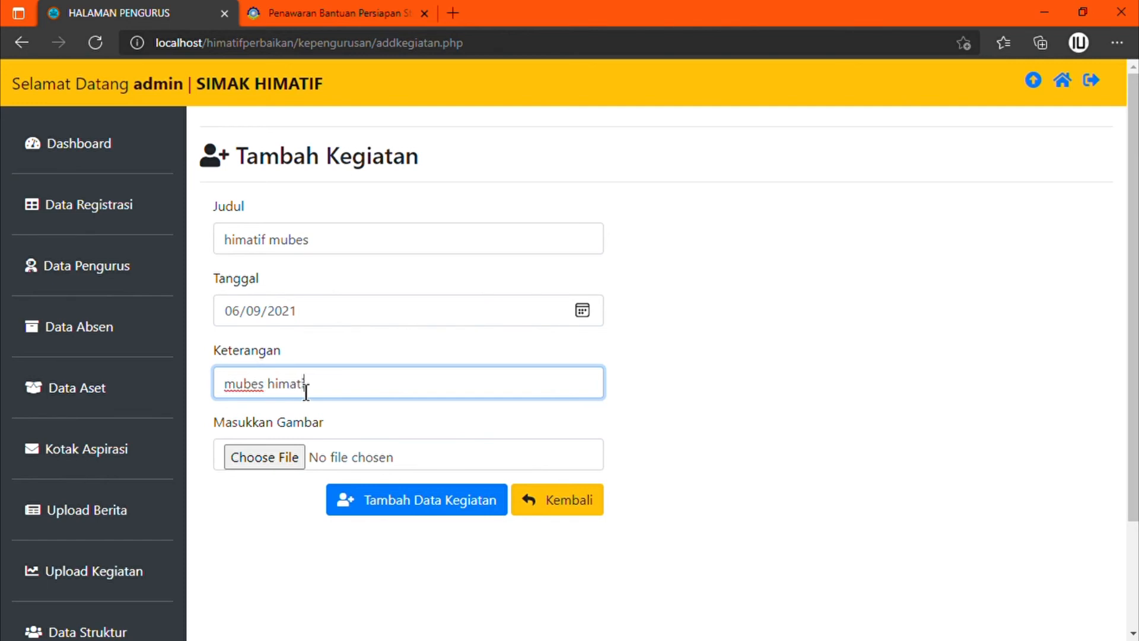
pyautogui.write('if')
pyautogui.click(267, 455)
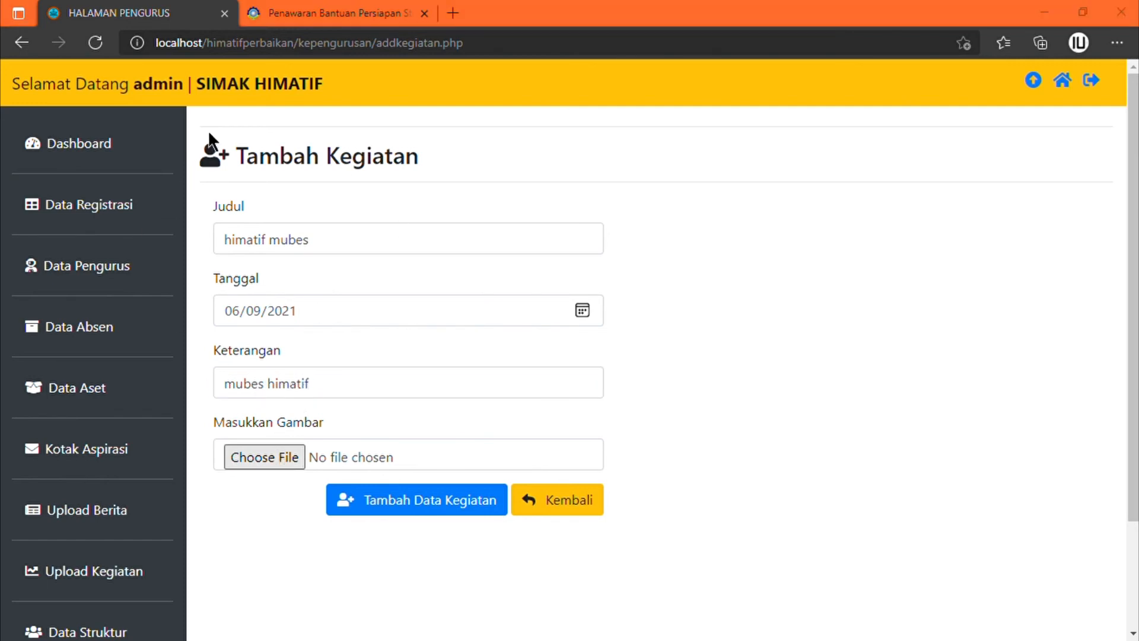
pyautogui.press('Return')
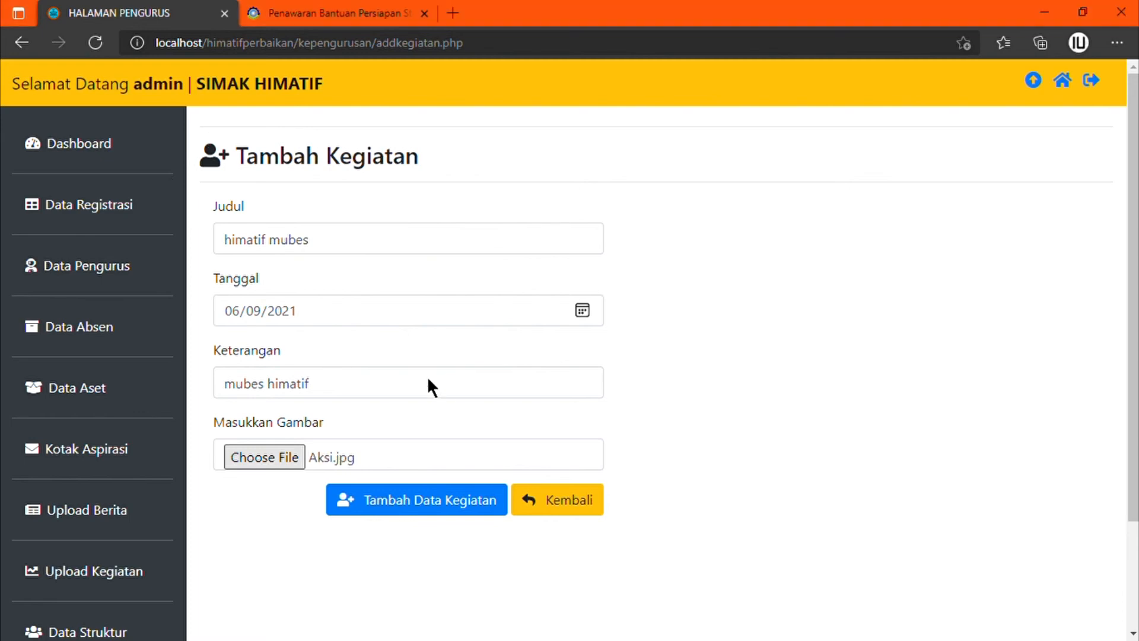
pyautogui.scroll(-2, 427, 382)
pyautogui.click(445, 379)
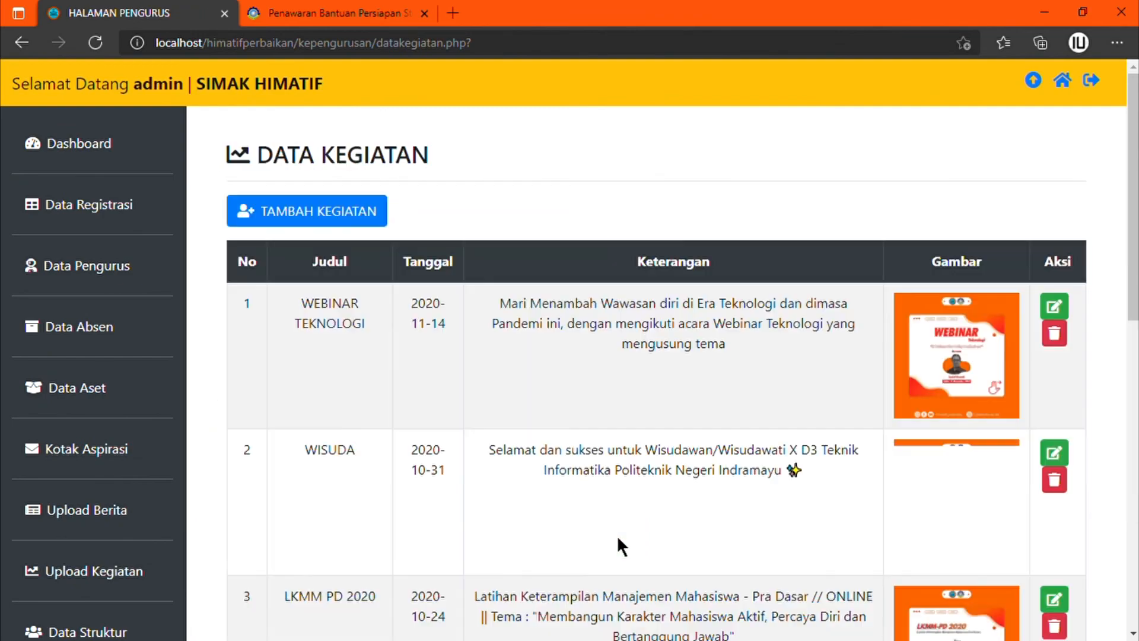
pyautogui.scroll(-12, 713, 438)
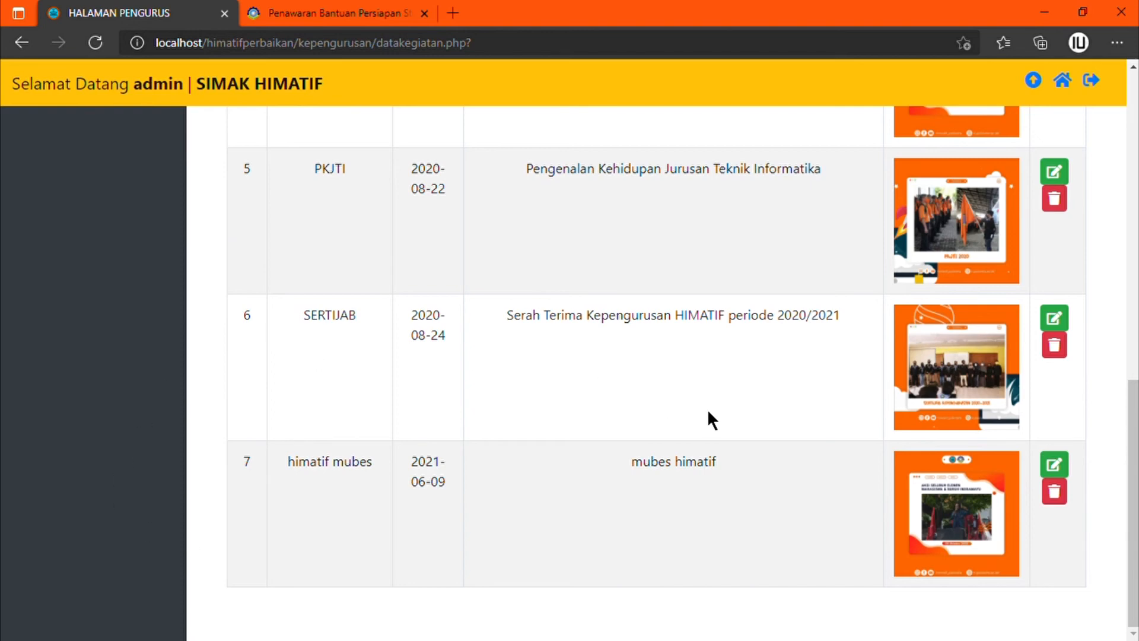
# Step: Rename activity 7 to 'himatif mubes 2021', append 'jaya' to its description, reattach Aksi.jpg, and save
pyautogui.click(1056, 469)
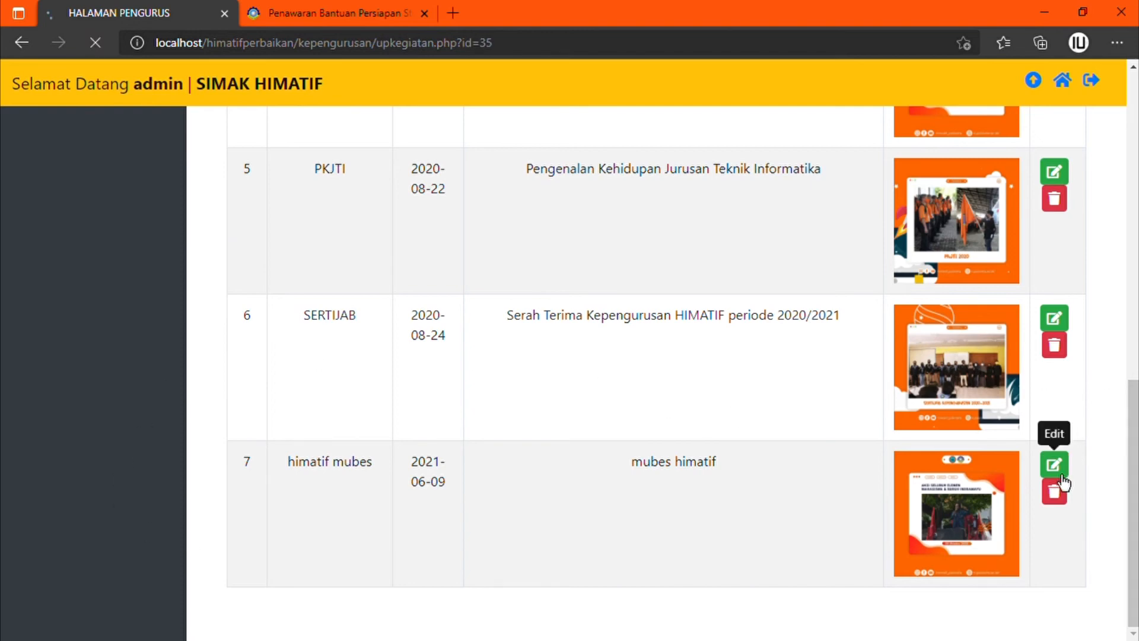
pyautogui.click(459, 254)
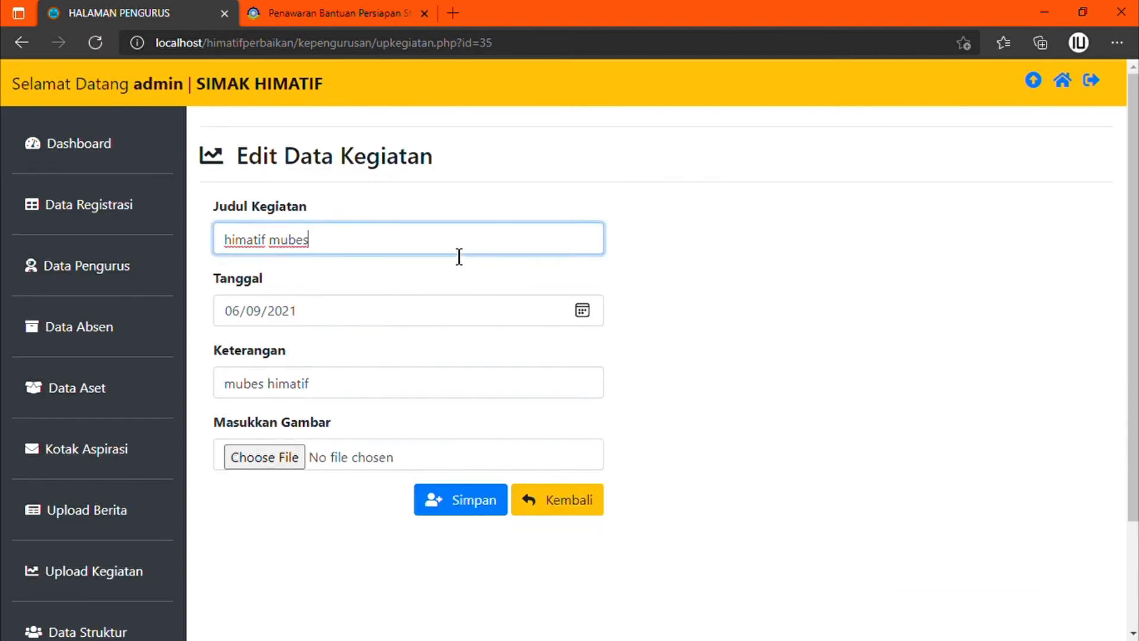
pyautogui.write('2021')
pyautogui.click(396, 396)
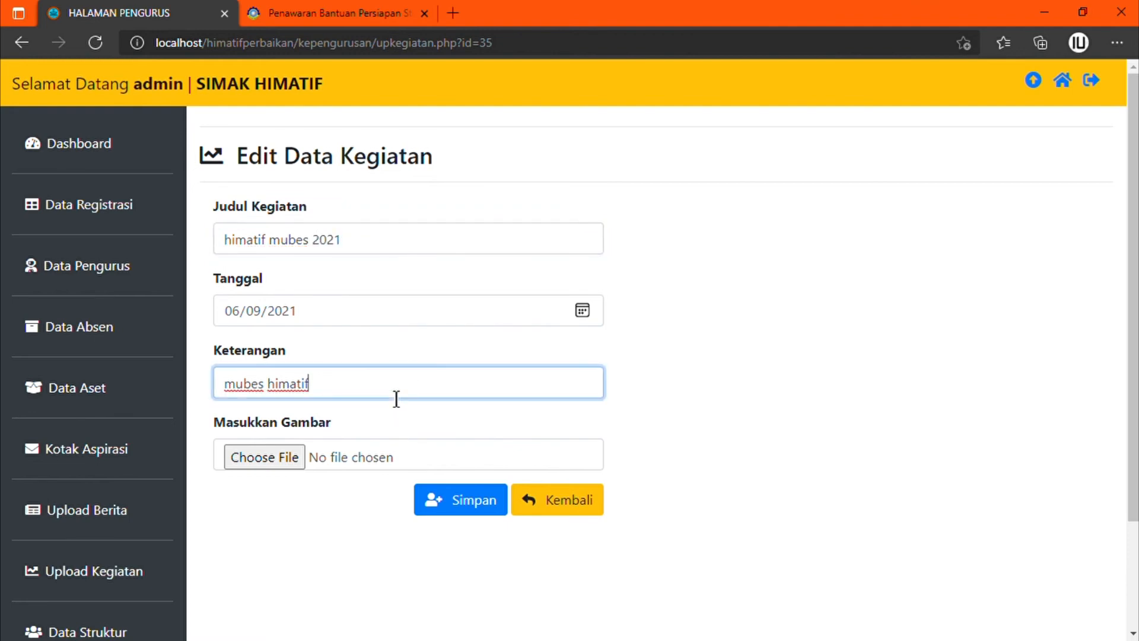
pyautogui.write('jaya')
pyautogui.click(271, 462)
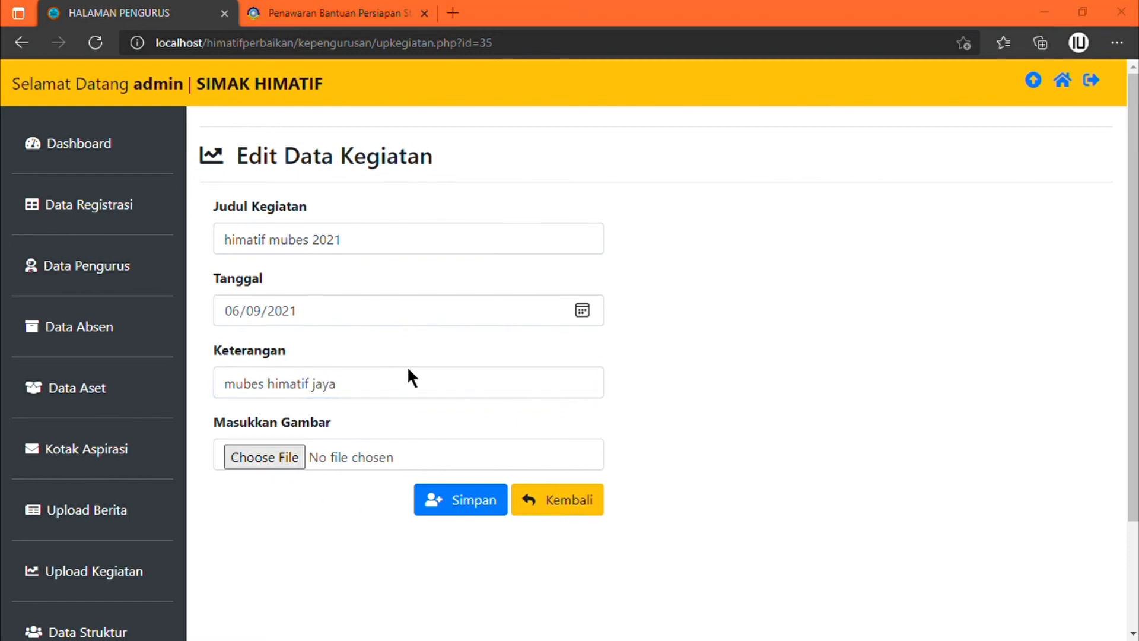
pyautogui.press('Return')
pyautogui.click(486, 513)
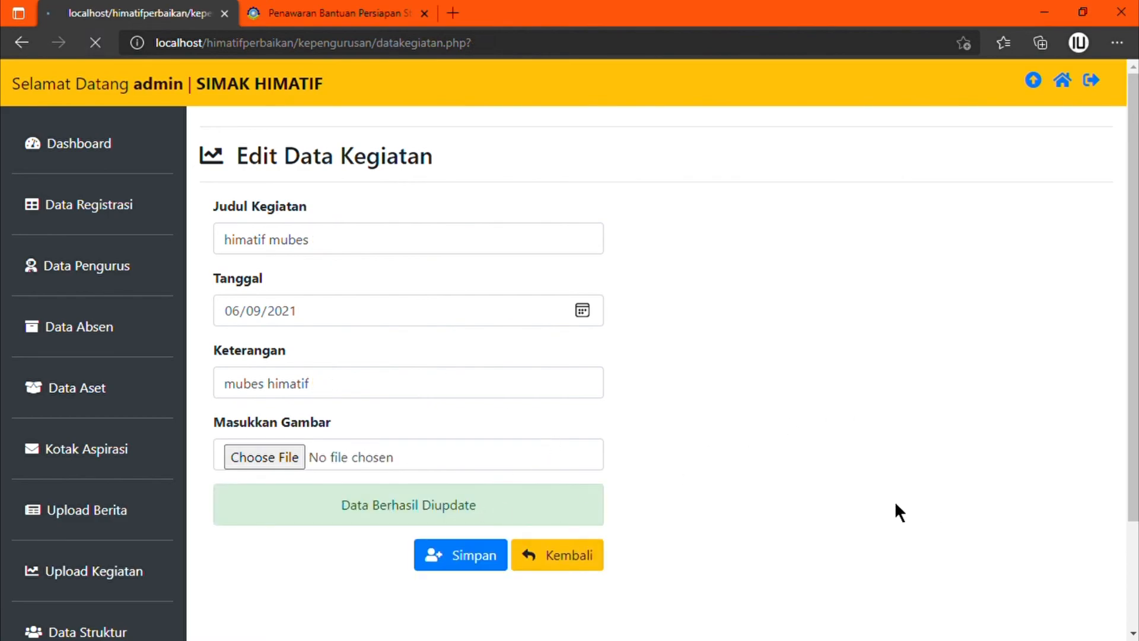
# Step: Delete the himatif mubes 2021 activity, then go to the activity calendar list
pyautogui.scroll(-10, 933, 467)
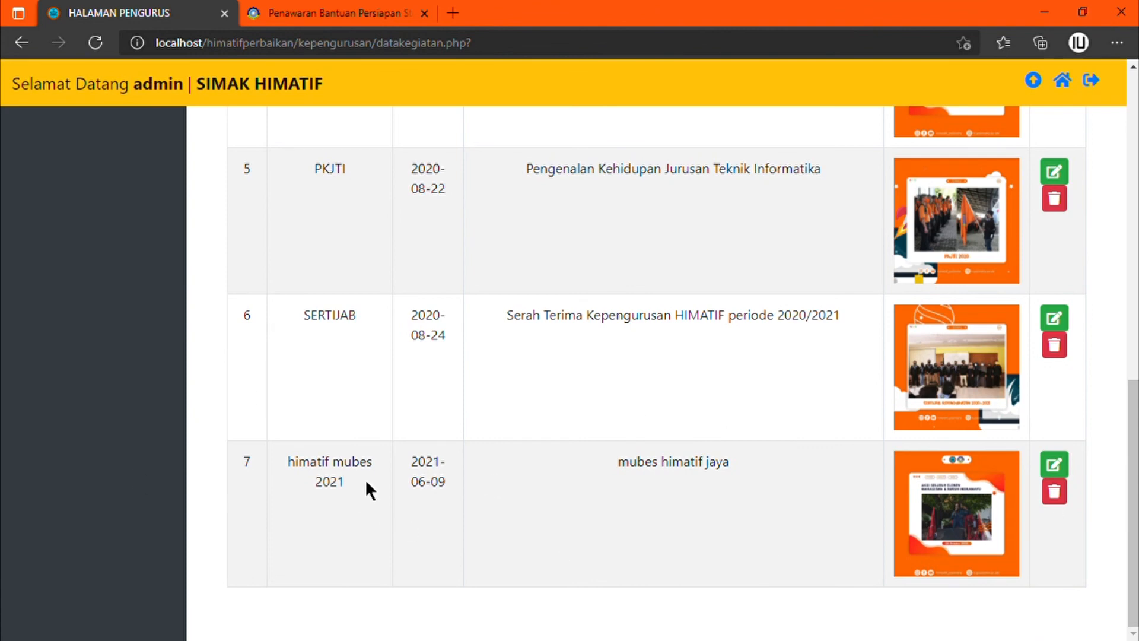
pyautogui.click(1067, 504)
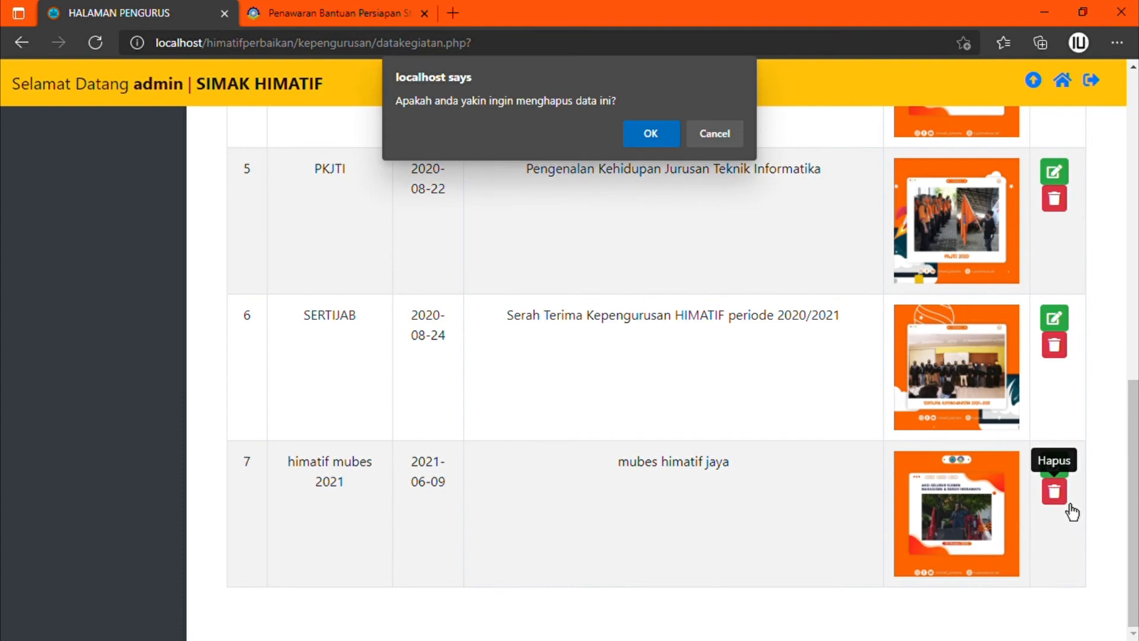
pyautogui.click(649, 142)
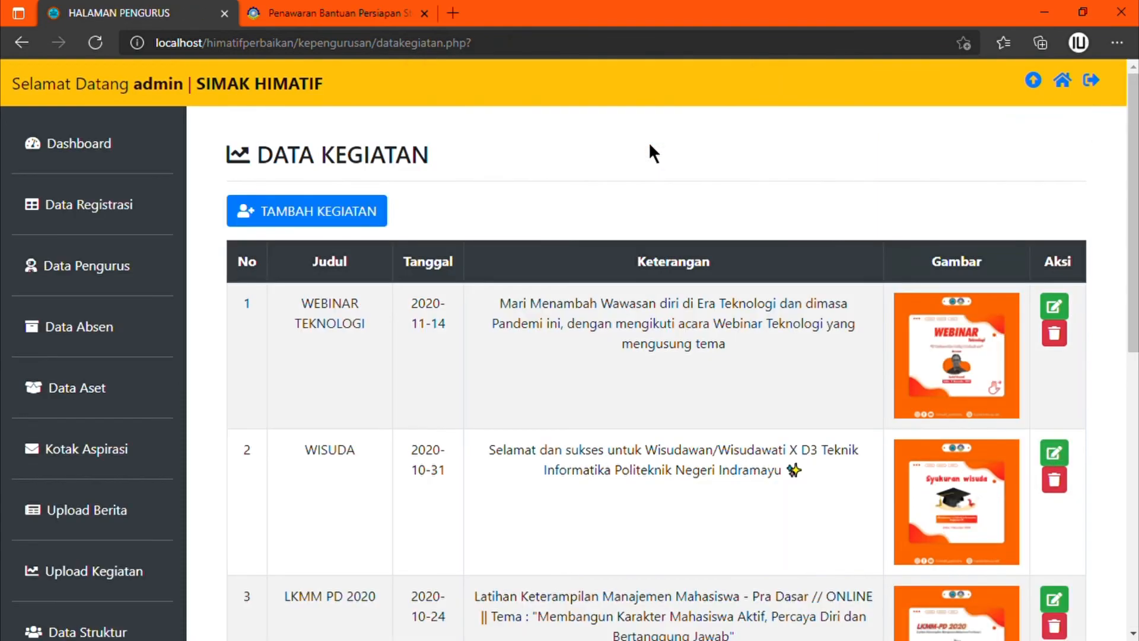
pyautogui.scroll(-10, 485, 391)
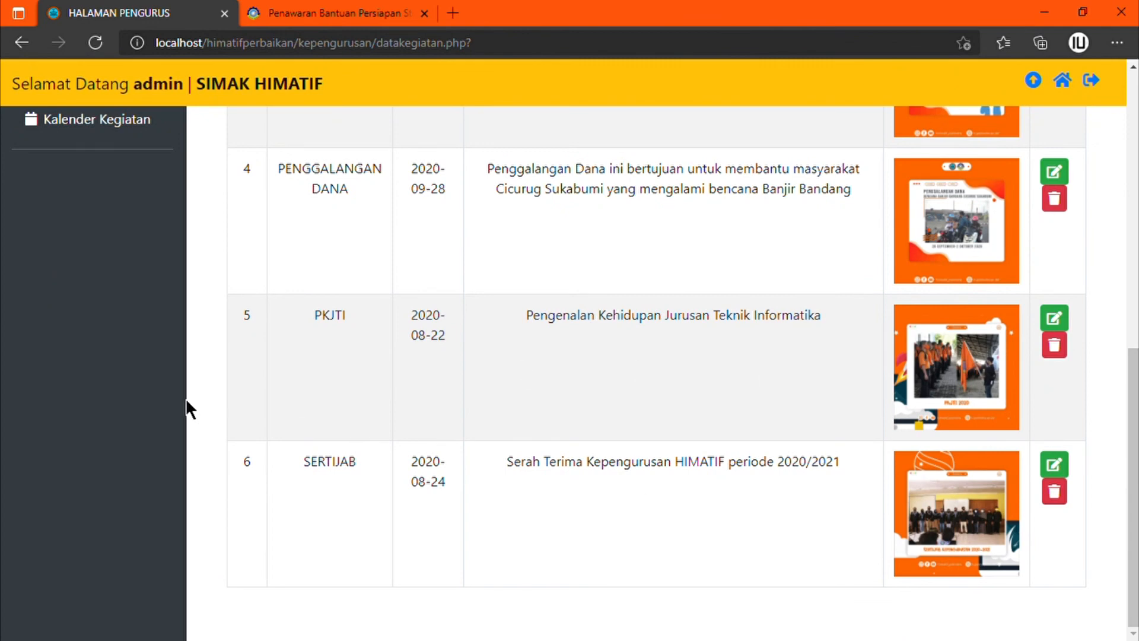
pyautogui.scroll(3, 119, 262)
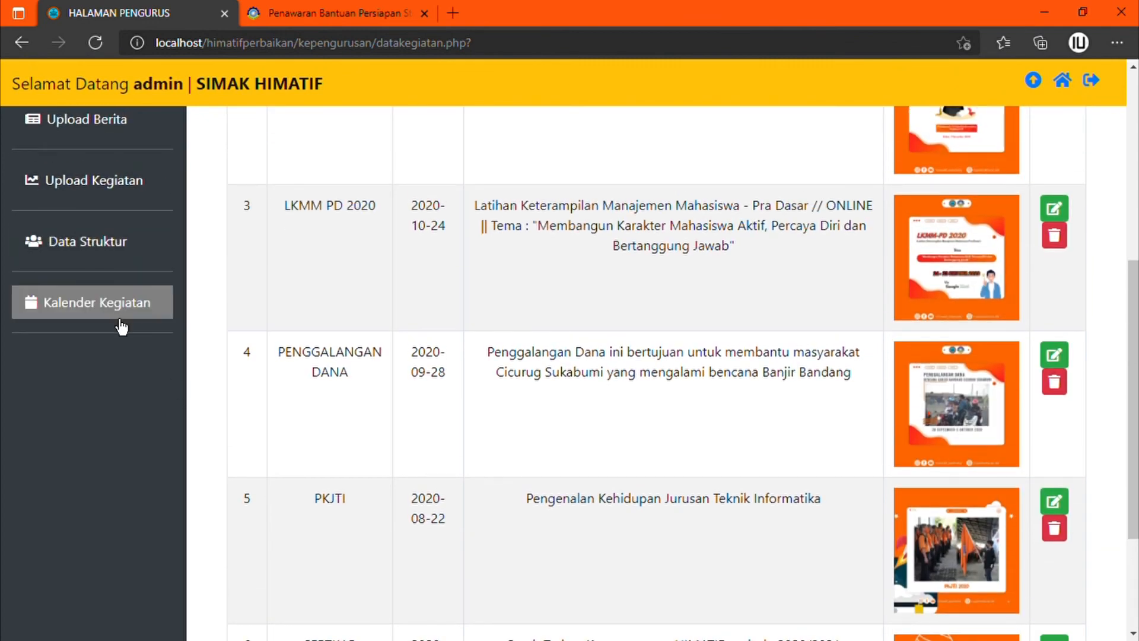
pyautogui.click(120, 323)
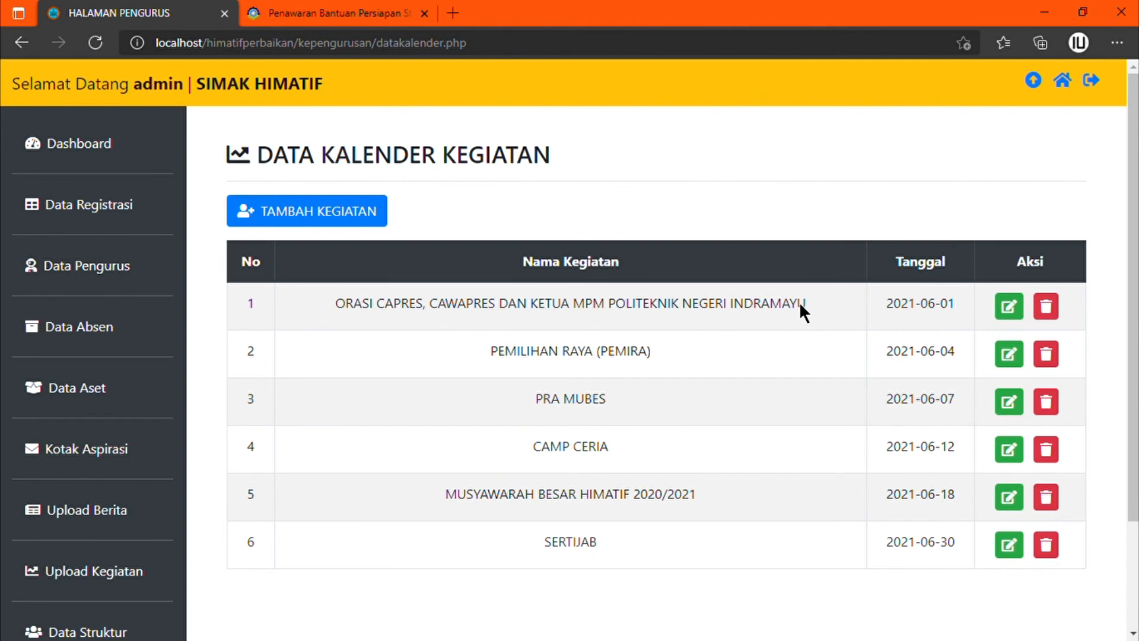
# Step: Add a calendar entry 'mubes himatif' dated 06/11/2021 and save it
pyautogui.click(351, 218)
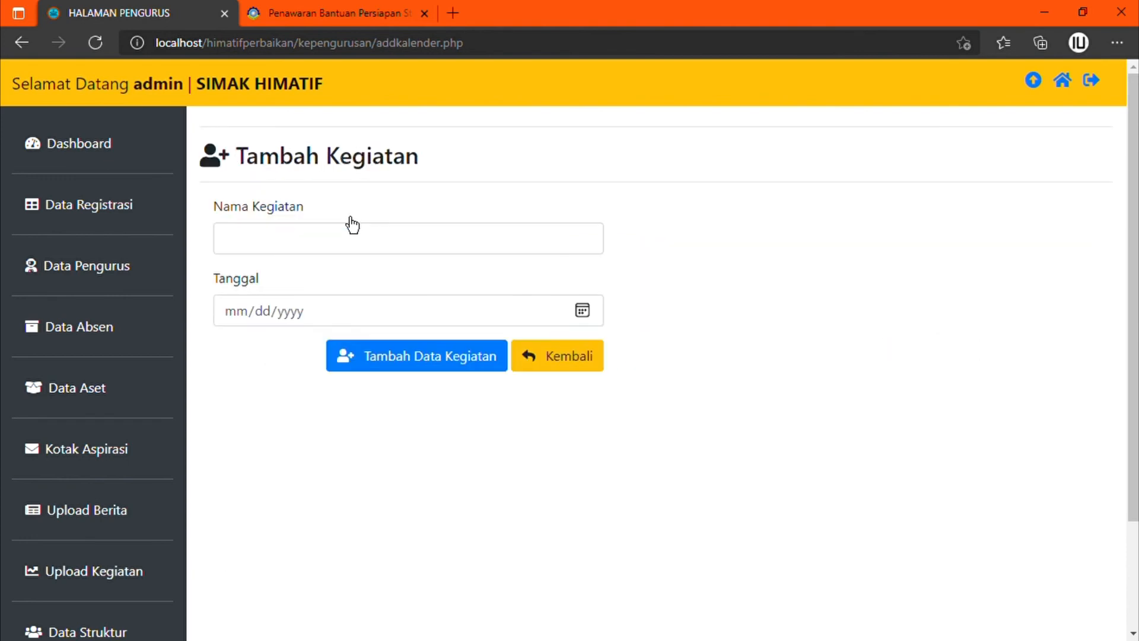
pyautogui.click(368, 243)
pyautogui.write('mubes himat')
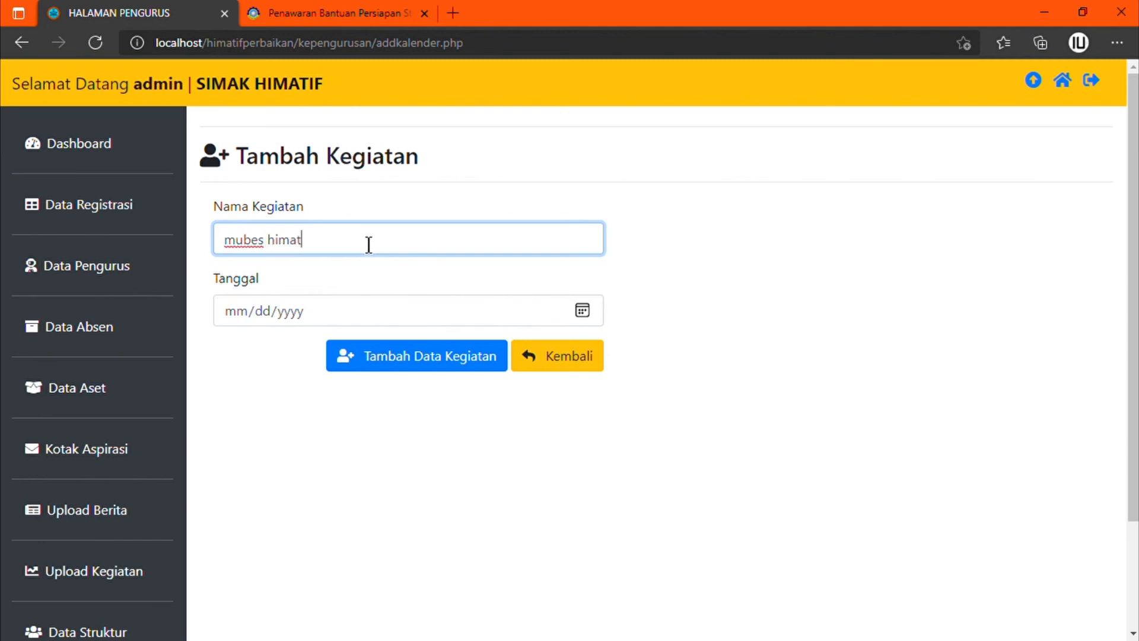
pyautogui.click(582, 310)
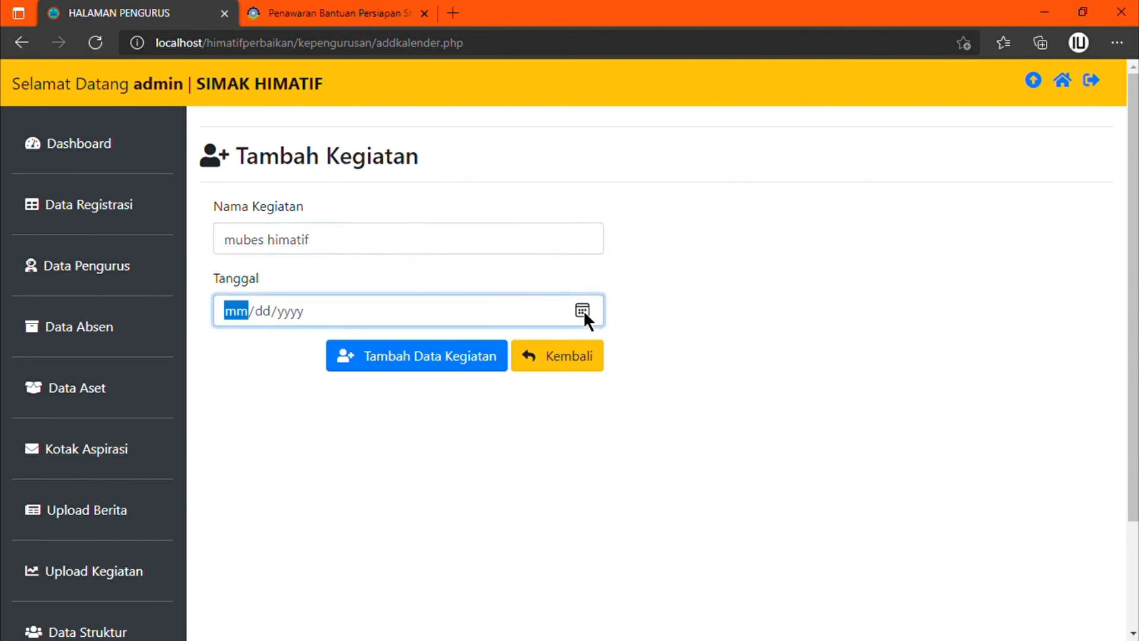
pyautogui.click(358, 432)
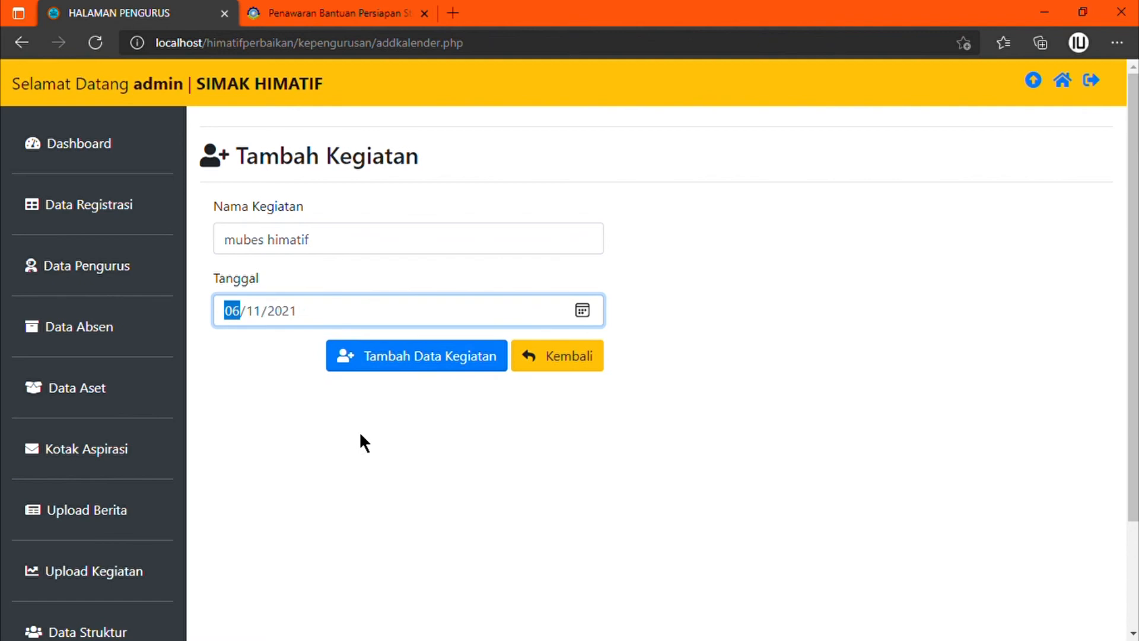
pyautogui.click(455, 371)
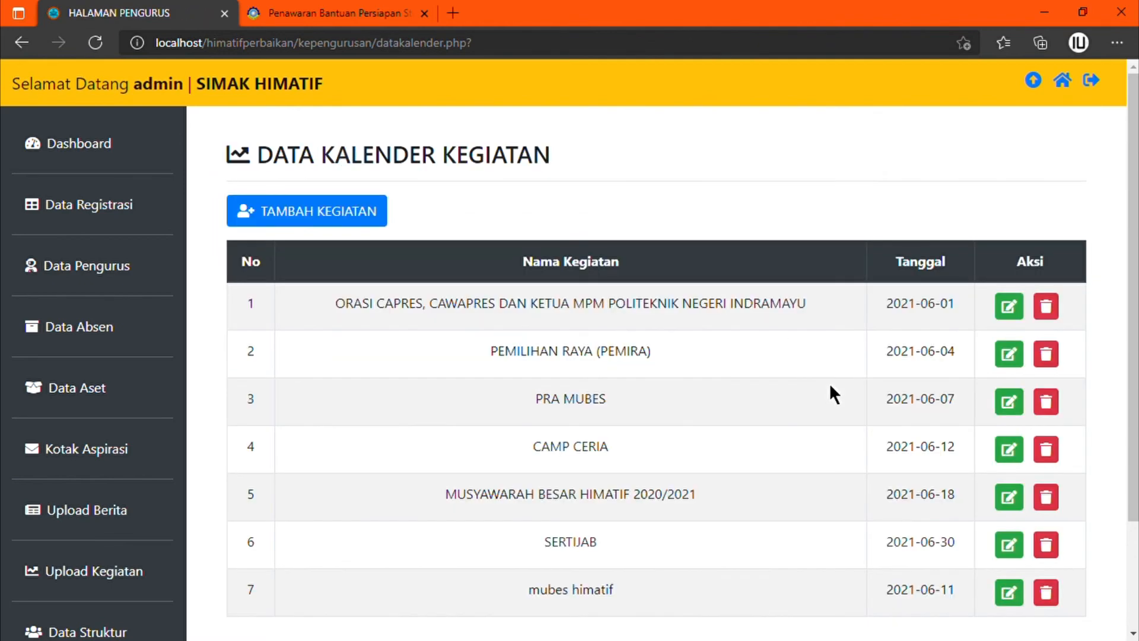
pyautogui.scroll(-3, 830, 387)
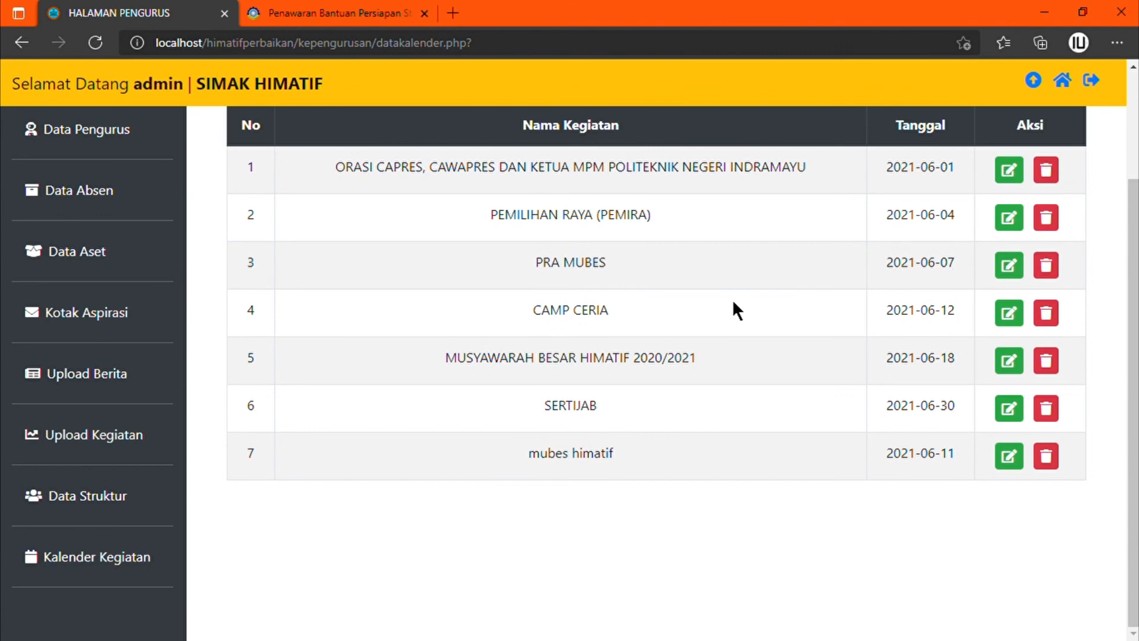
pyautogui.scroll(3, 800, 276)
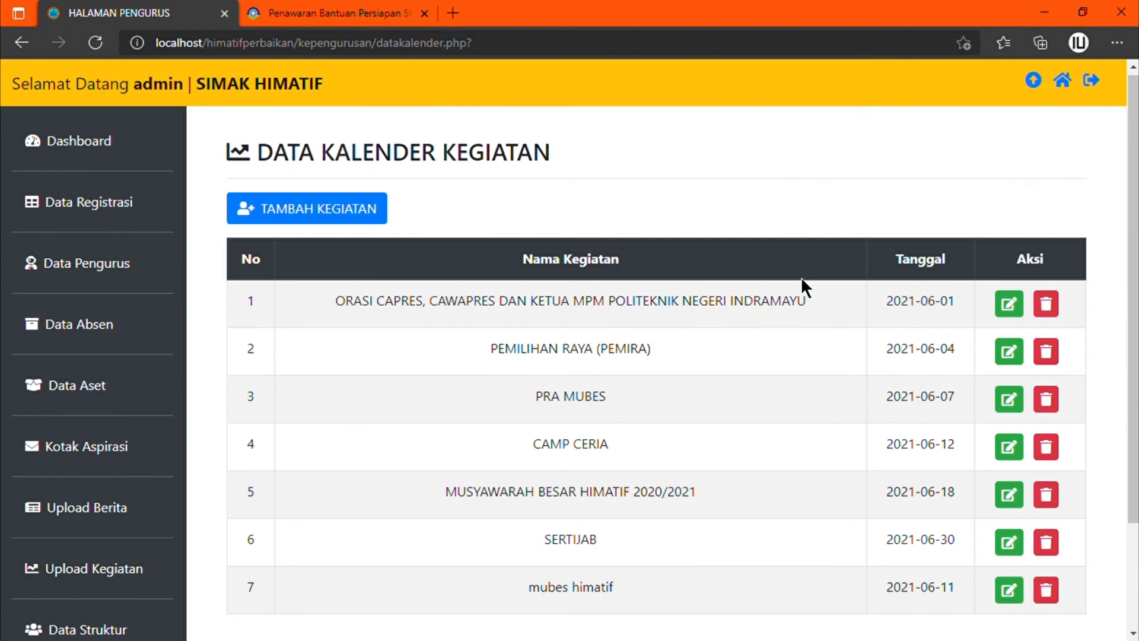
# Step: Rename calendar entry 7 to 'mubes himatif 2021' and save it
pyautogui.click(1021, 602)
pyautogui.click(397, 245)
pyautogui.write('2021')
pyautogui.click(453, 357)
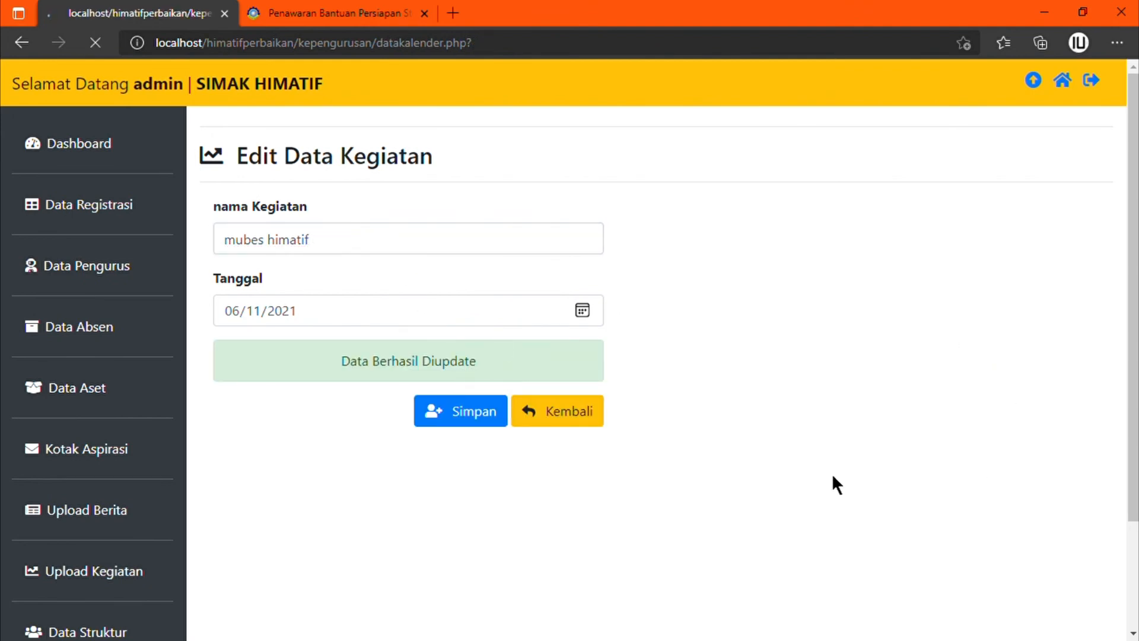
# Step: Delete the mubes himatif 2021 calendar entry and confirm
pyautogui.scroll(-3, 997, 380)
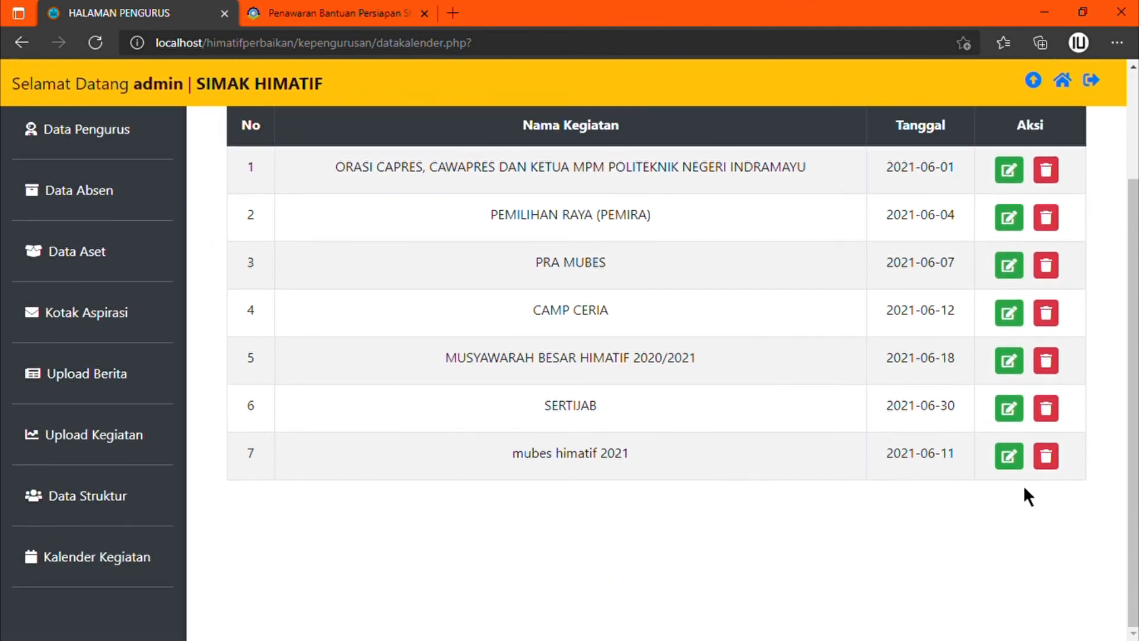
pyautogui.click(1047, 466)
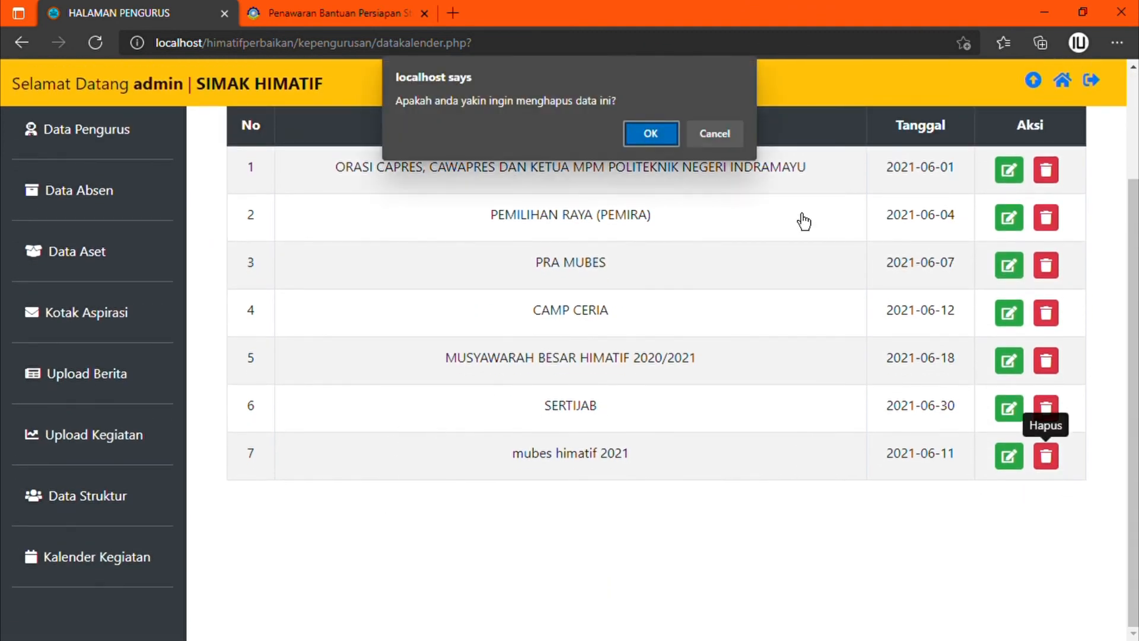
pyautogui.click(656, 137)
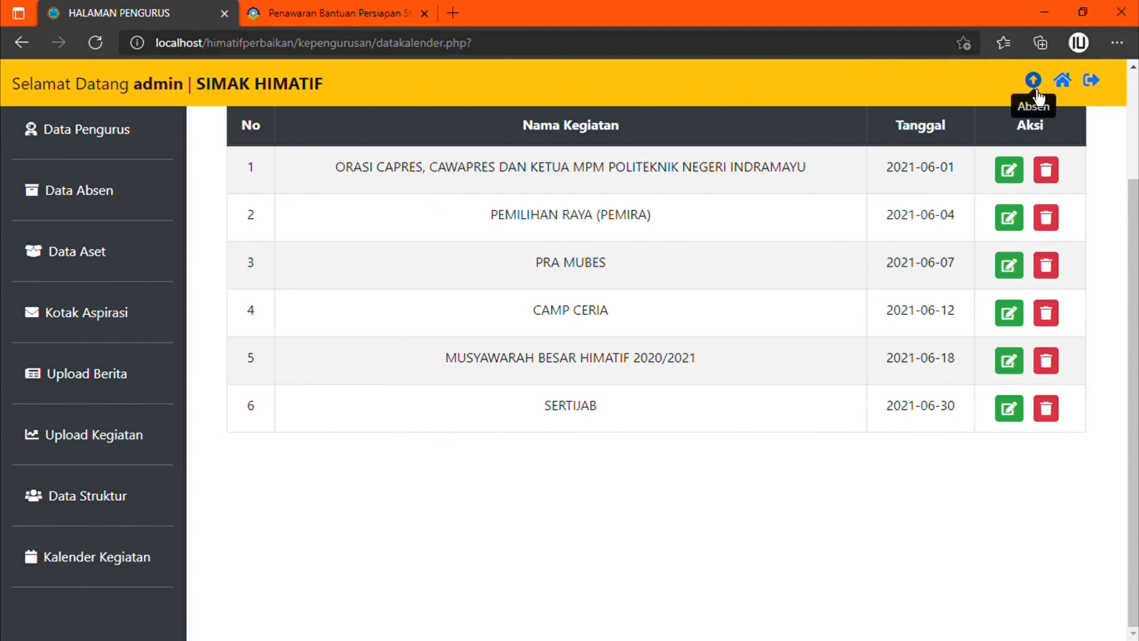
# Step: Log out of the admin account and try signing in with the member's username and password
pyautogui.click(1090, 83)
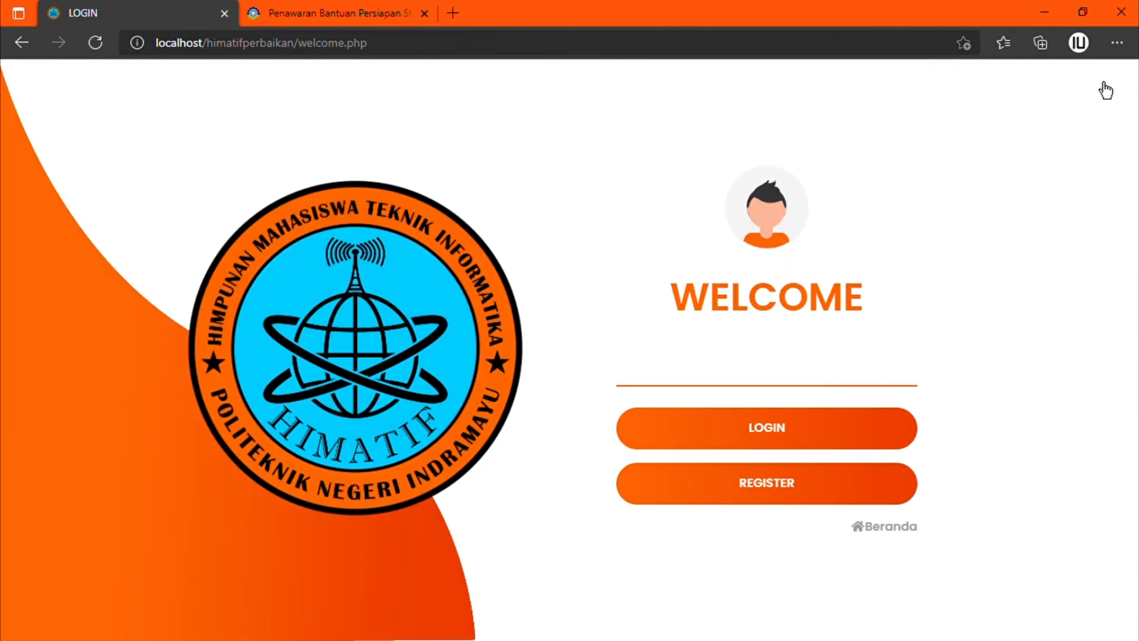
pyautogui.click(715, 432)
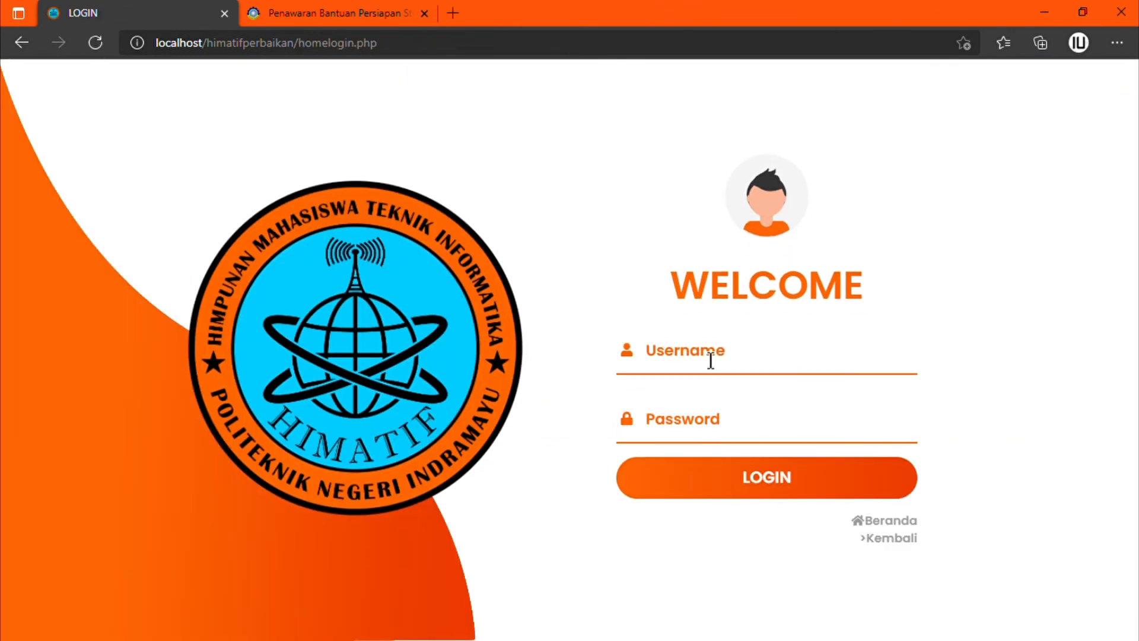
pyautogui.click(710, 360)
pyautogui.write('JUKI')
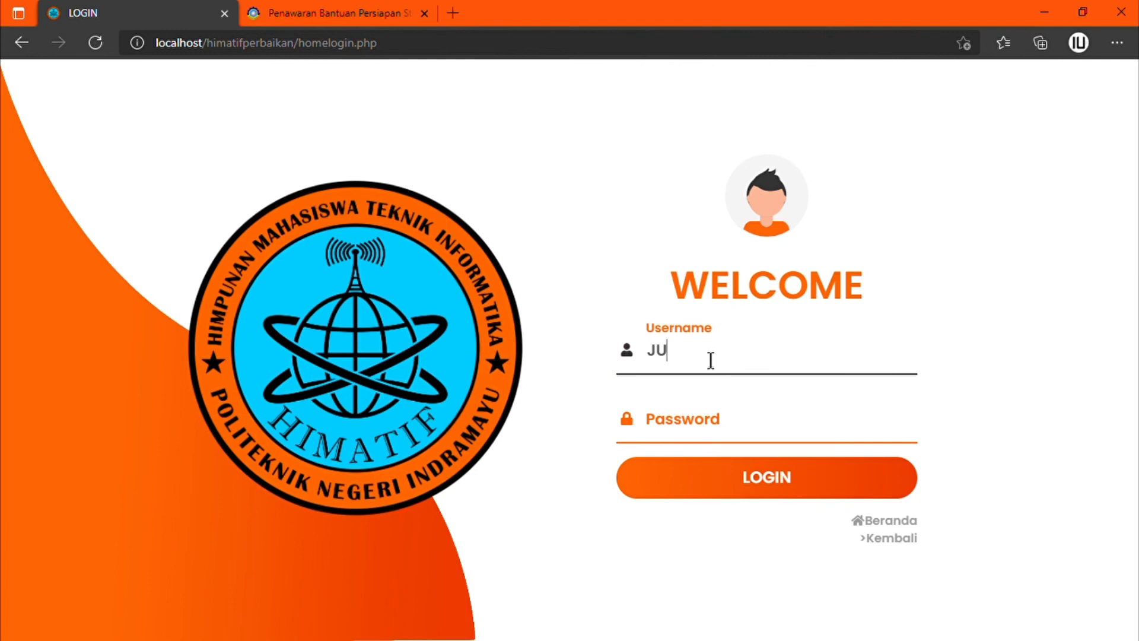
pyautogui.press('Tab')
pyautogui.write('1234')
pyautogui.press('Return')
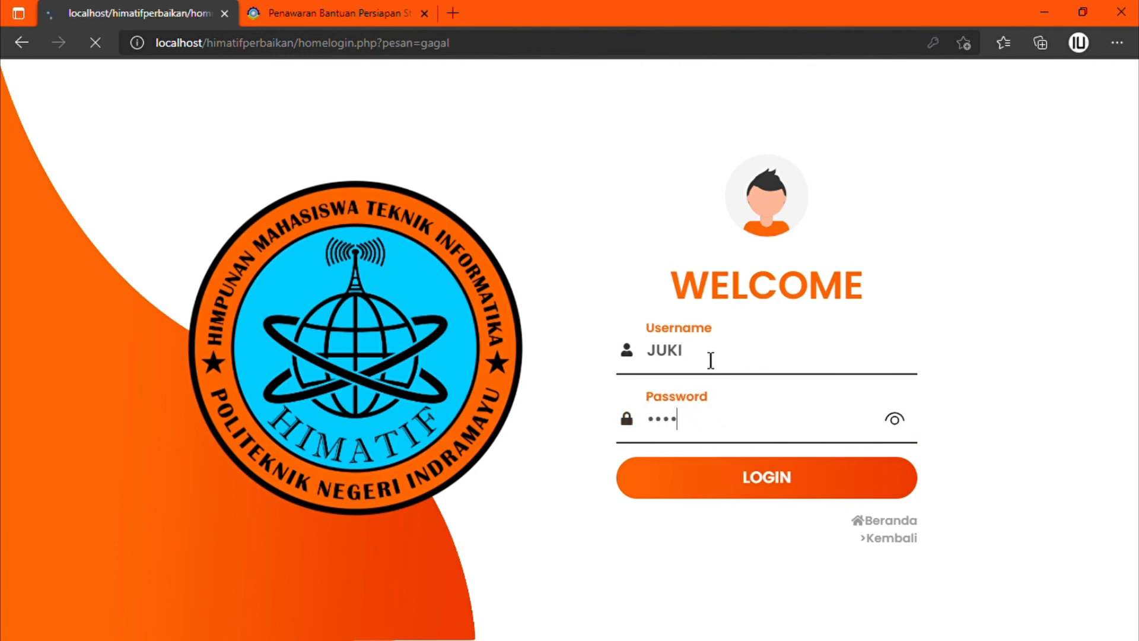
# Step: Retry the member login with the username and corrected password
pyautogui.click(712, 393)
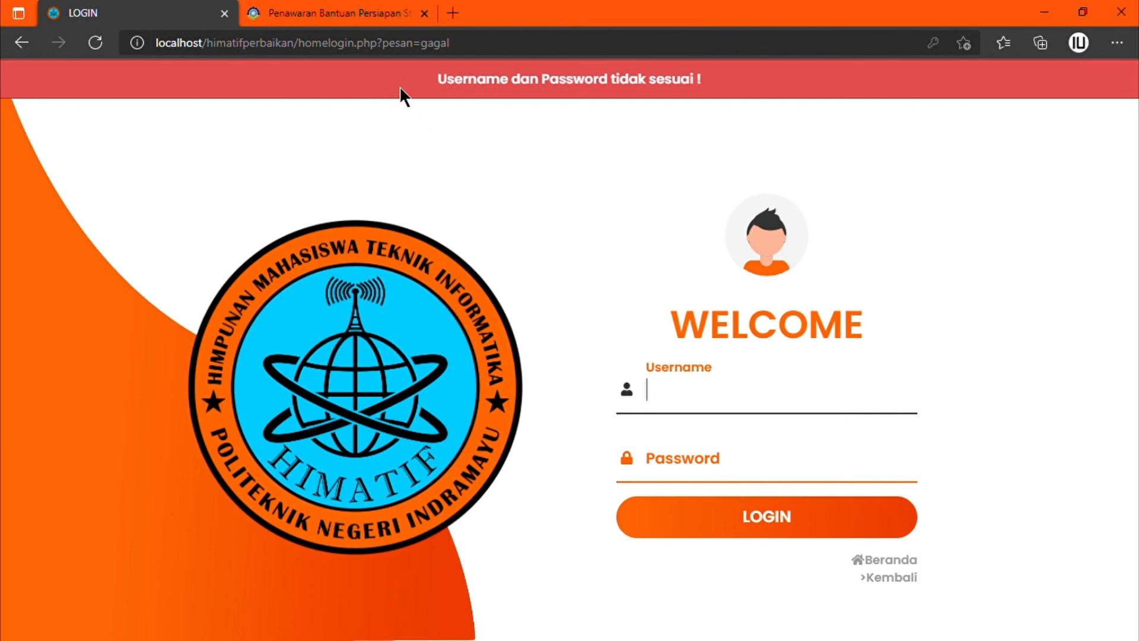
pyautogui.write('JUKI')
pyautogui.press('Tab')
pyautogui.write('•••')
pyautogui.press('BackSpace')
pyautogui.press('BackSpace')
pyautogui.write('••')
pyautogui.press('Return')
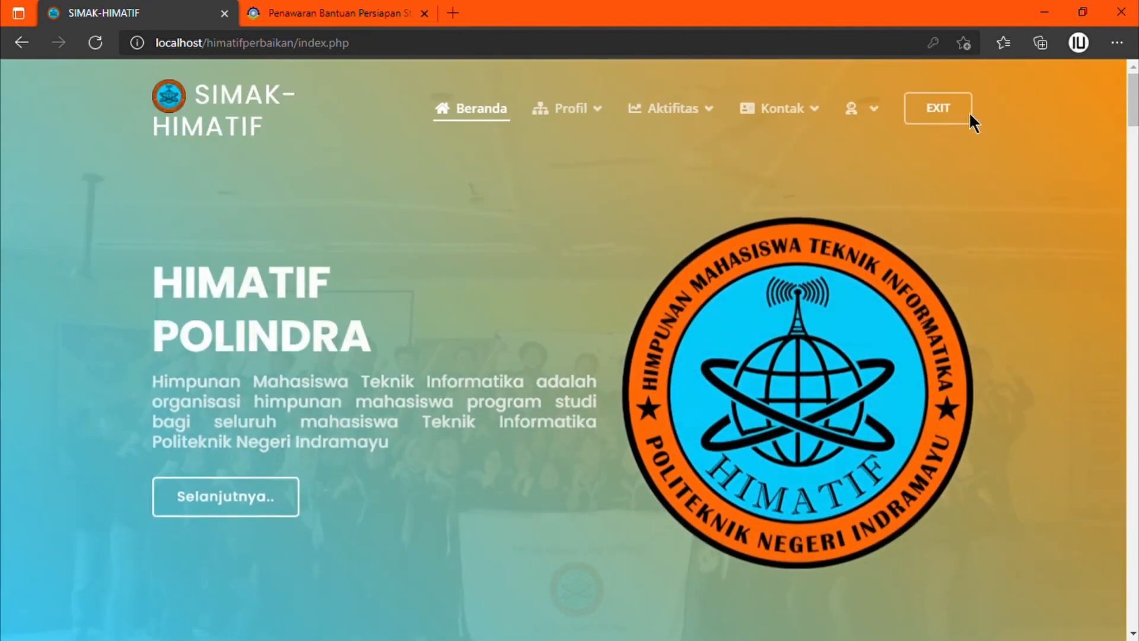
# Step: Choose Dashboard Admin from the user dropdown to view the kepengurusan summary counts
pyautogui.moveTo(863, 109)
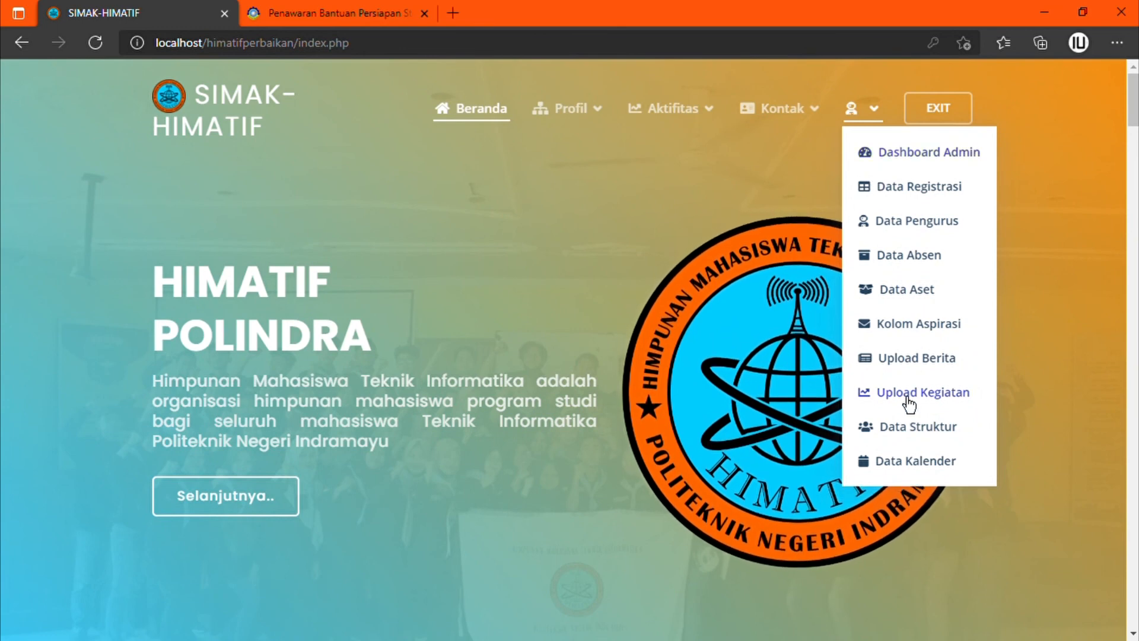
pyautogui.scroll(-2, 909, 404)
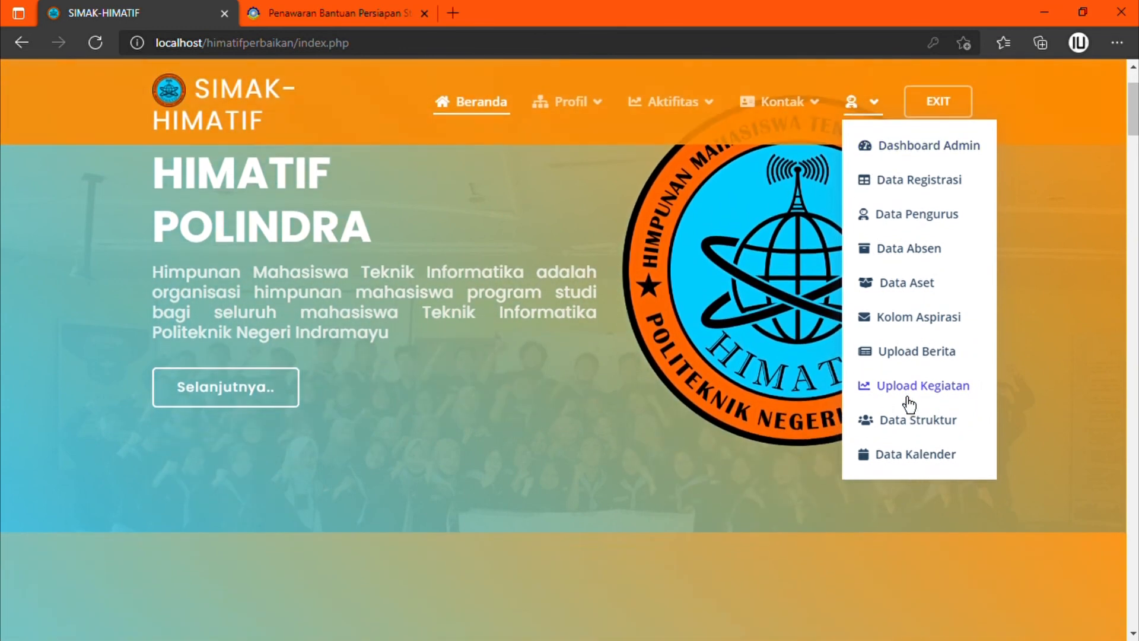
pyautogui.click(891, 155)
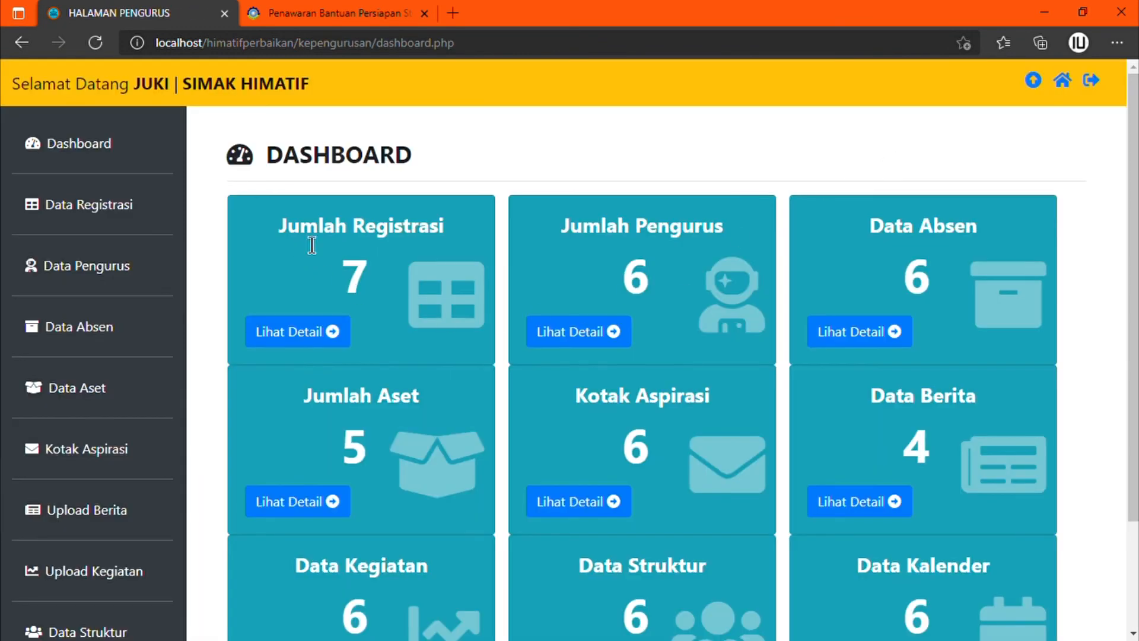
# Step: Record the member's attendance on the ABSENSI PENGURUS form, then open the absence-explanation form
pyautogui.click(1039, 89)
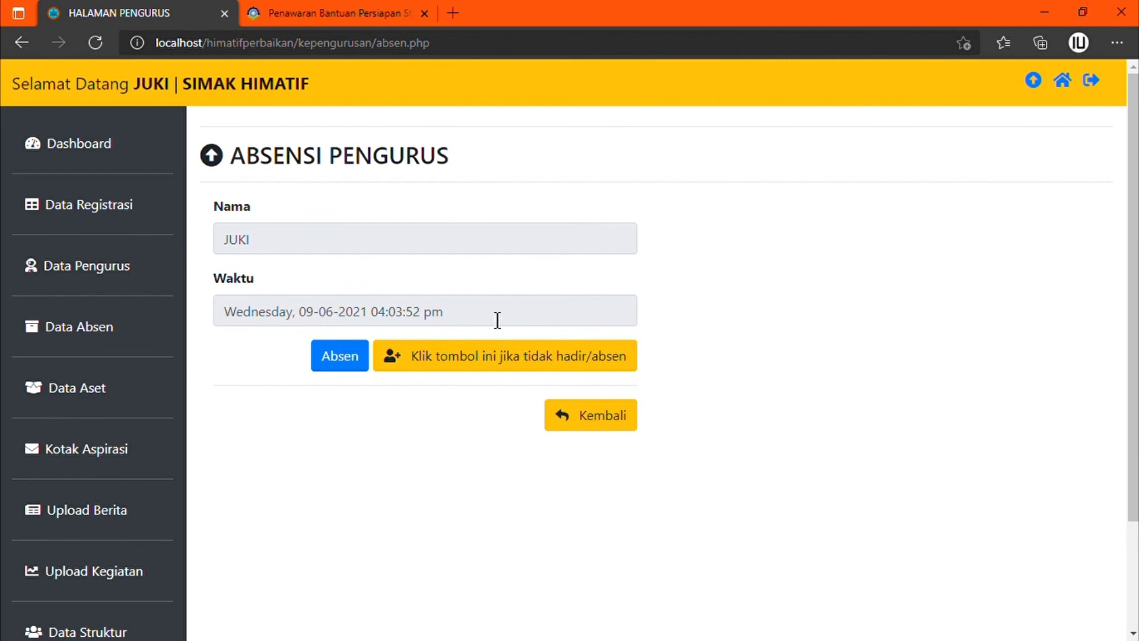
pyautogui.click(353, 369)
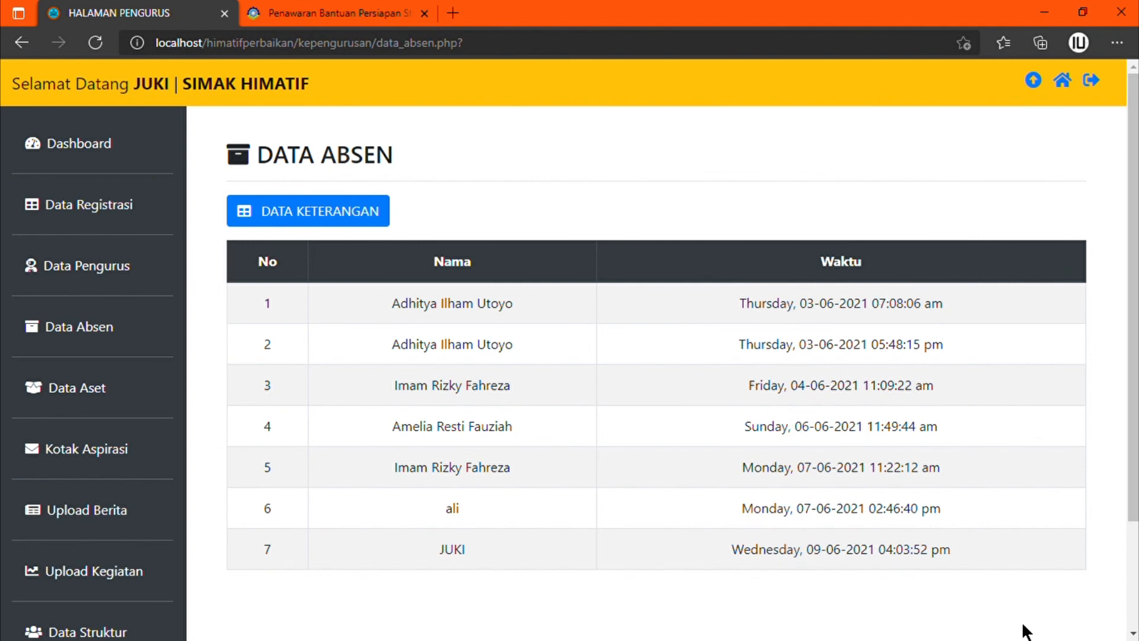
pyautogui.click(1033, 80)
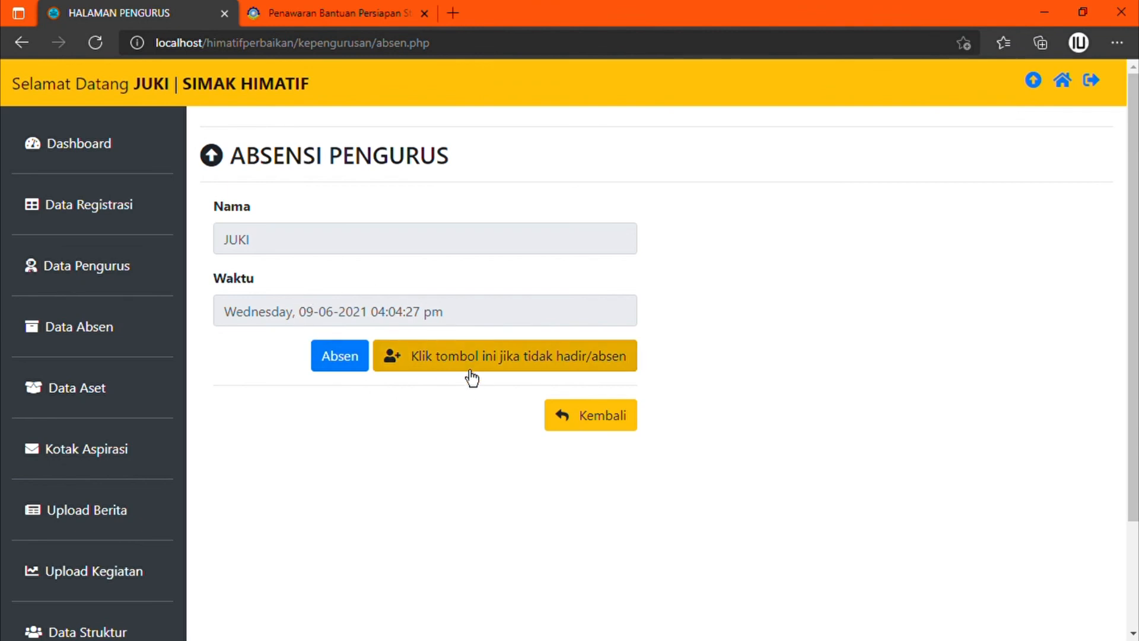
pyautogui.click(515, 366)
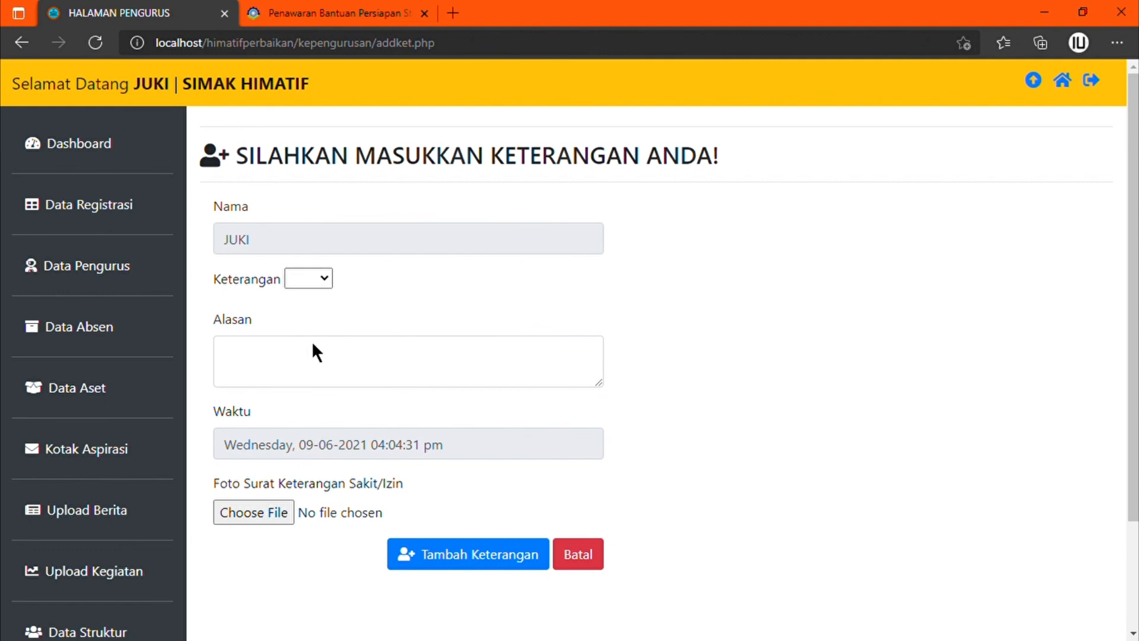
# Step: Submit an Izin note 'menghadiri kegiatan keluarga' with the leave letter photo, then log out
pyautogui.click(323, 354)
pyautogui.click(325, 359)
pyautogui.write('menghadiri kegiatan keluarga')
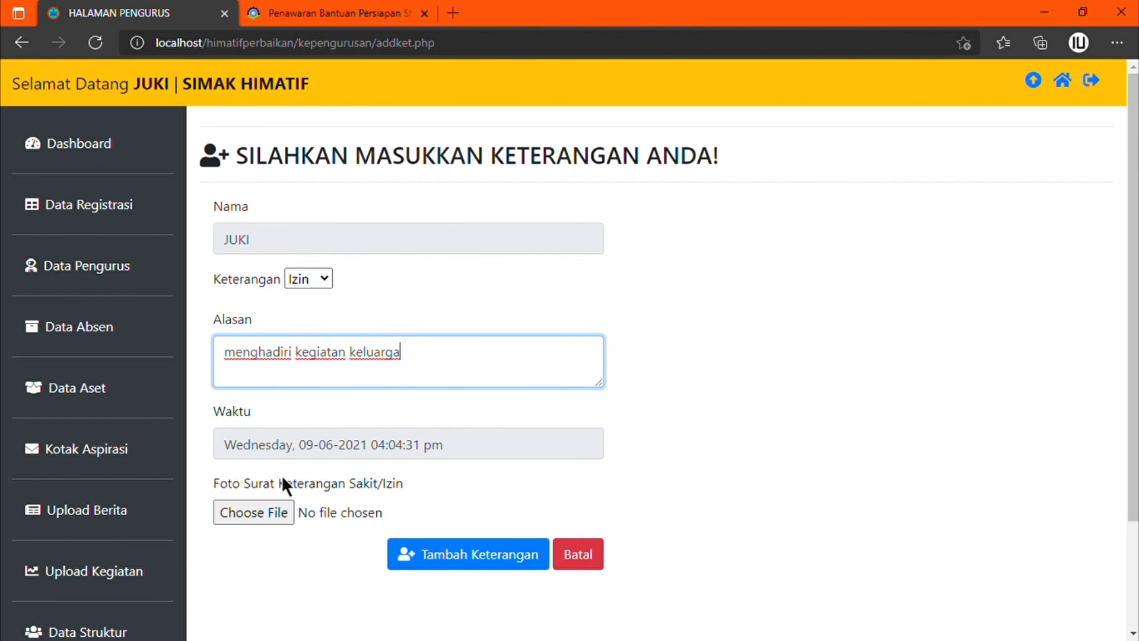
pyautogui.click(269, 519)
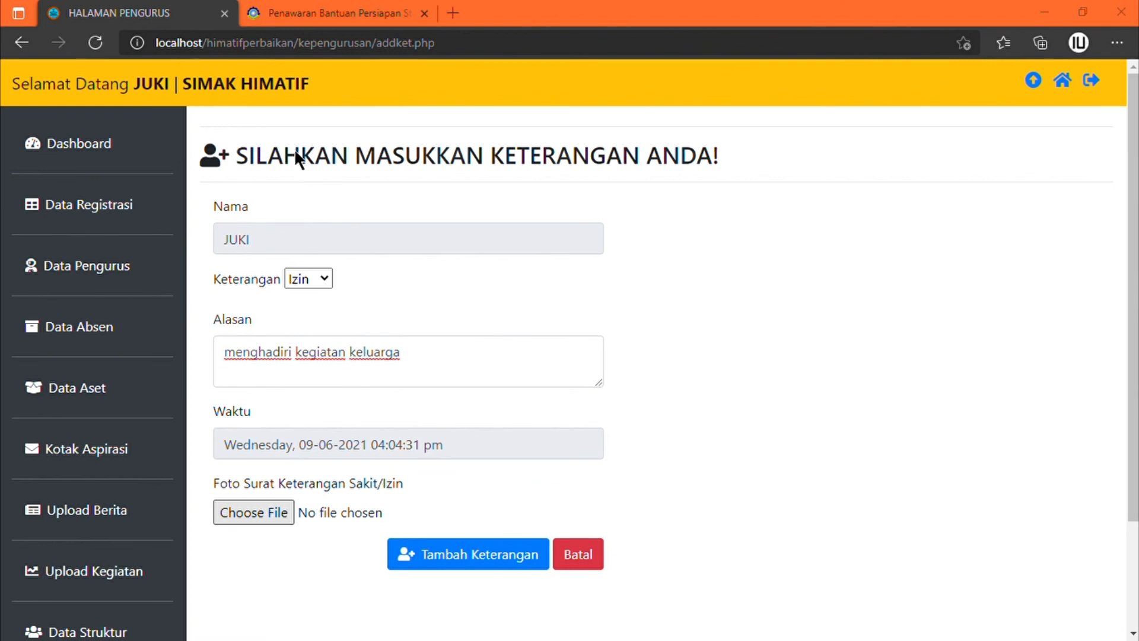
pyautogui.doubleClick(381, 166)
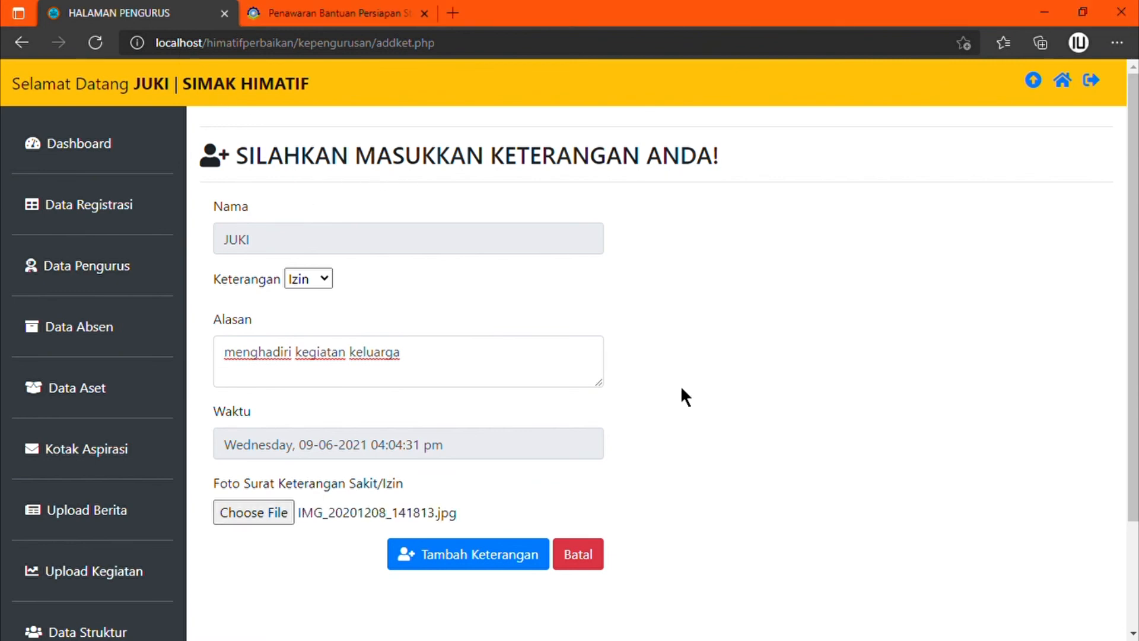
pyautogui.click(443, 571)
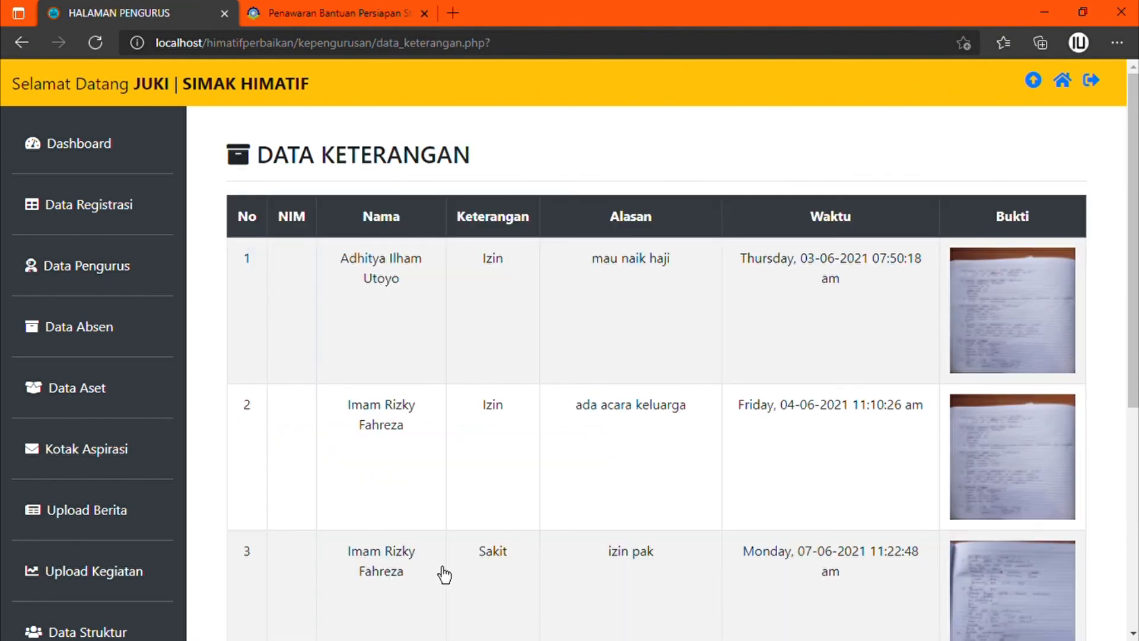
pyautogui.scroll(-6, 620, 451)
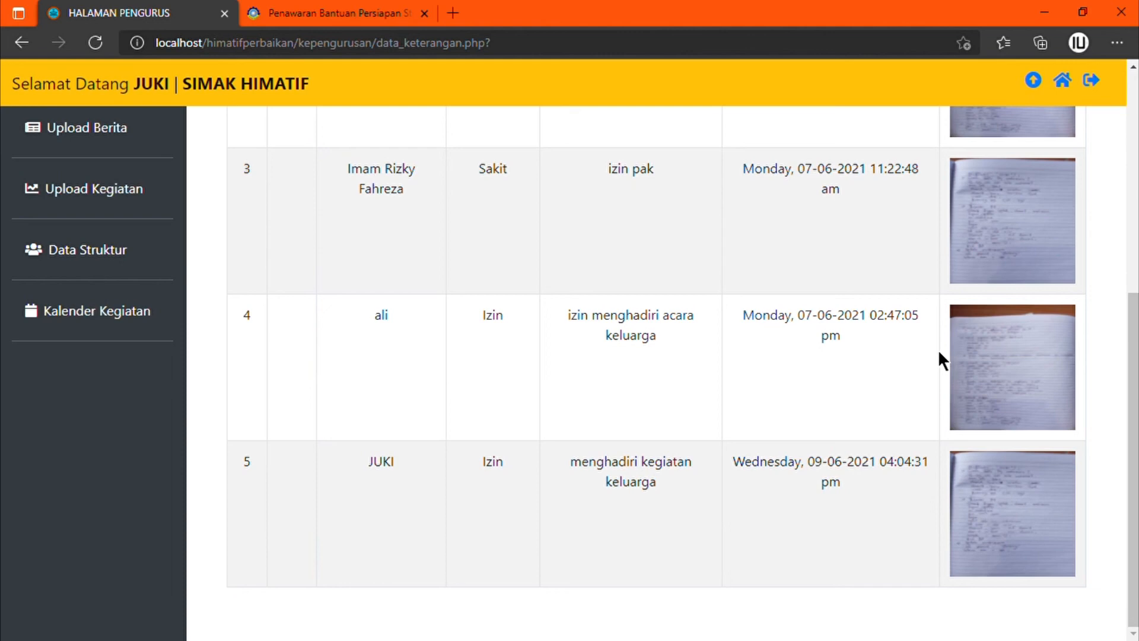
pyautogui.click(1092, 86)
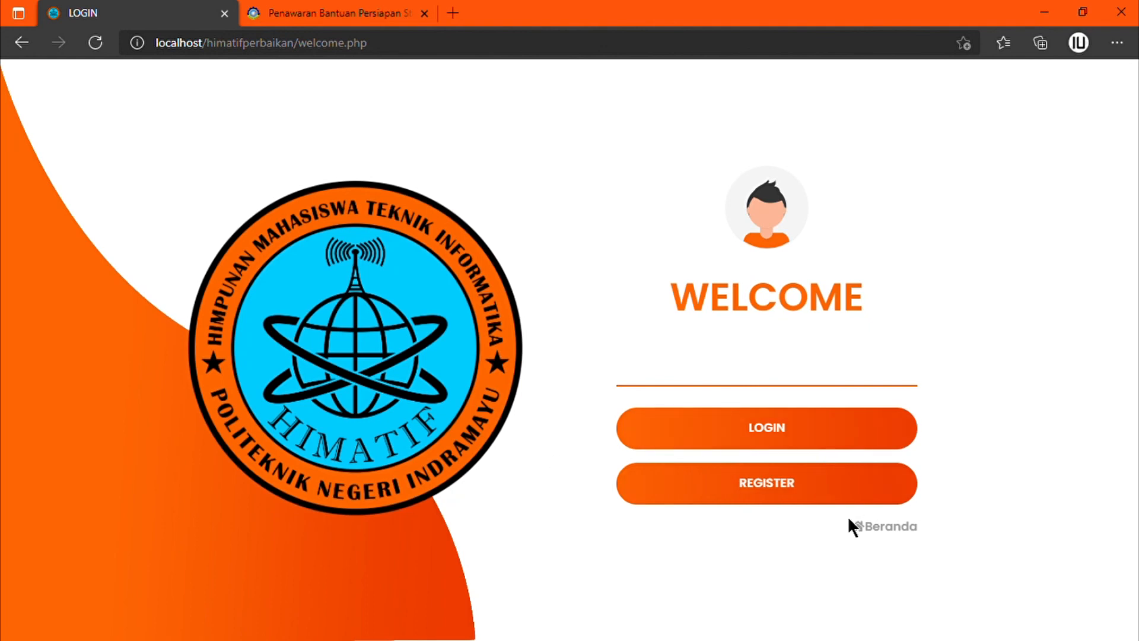
# Step: Go to the public Beranda homepage and browse the HIMATIF POLINDRA profile's Visi and Misi excerpts
pyautogui.click(884, 536)
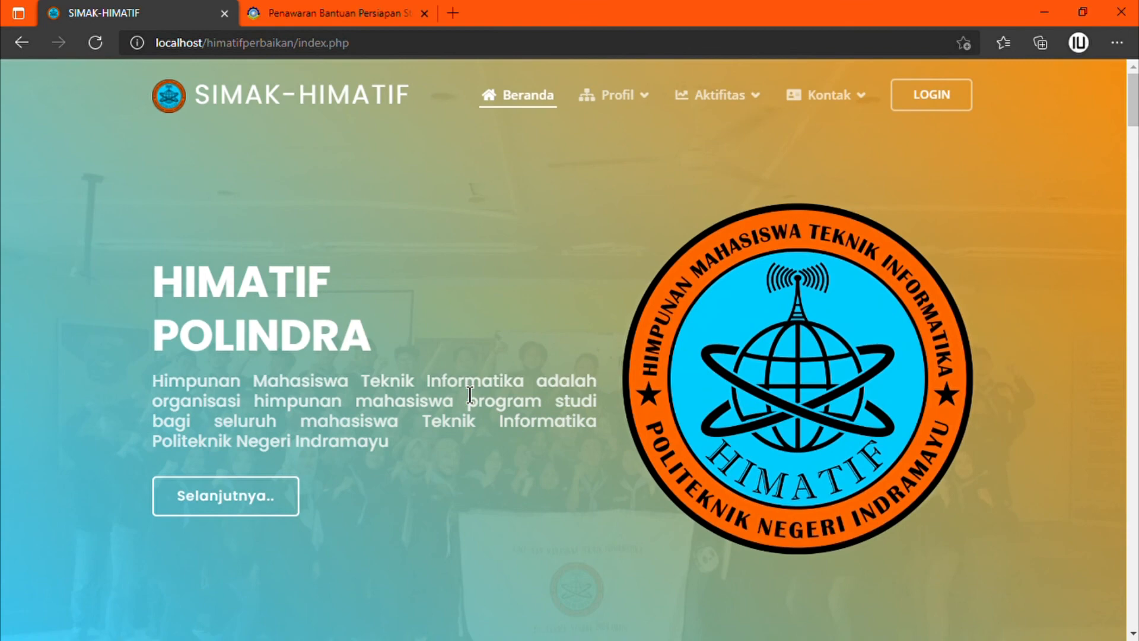
pyautogui.scroll(-4, 457, 388)
pyautogui.scroll(-5, 457, 386)
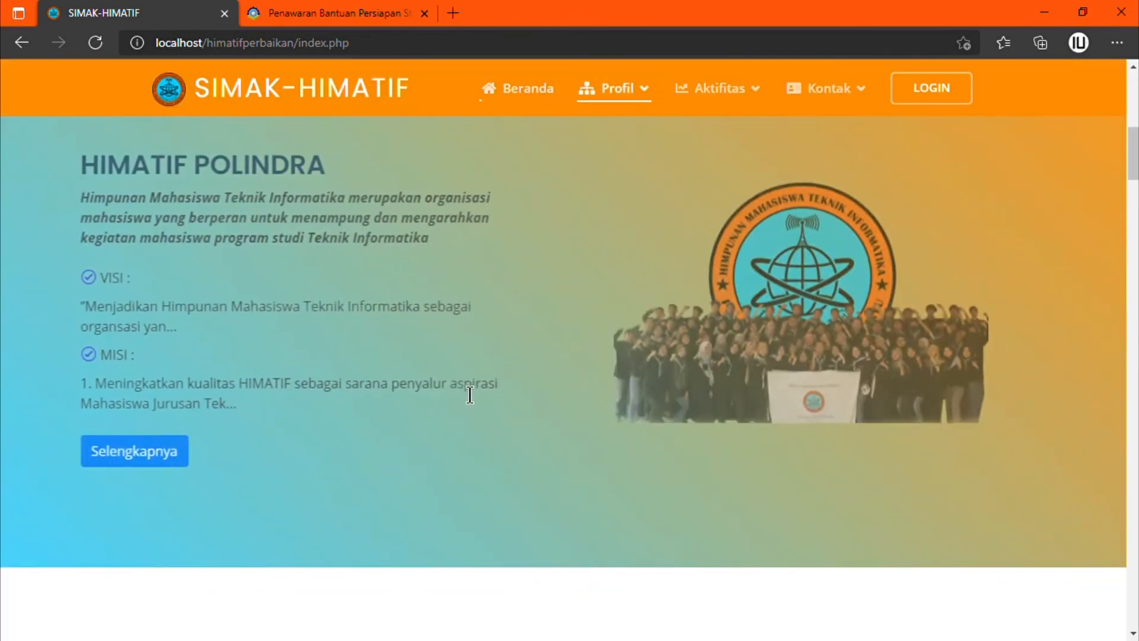
pyautogui.scroll(10, 468, 394)
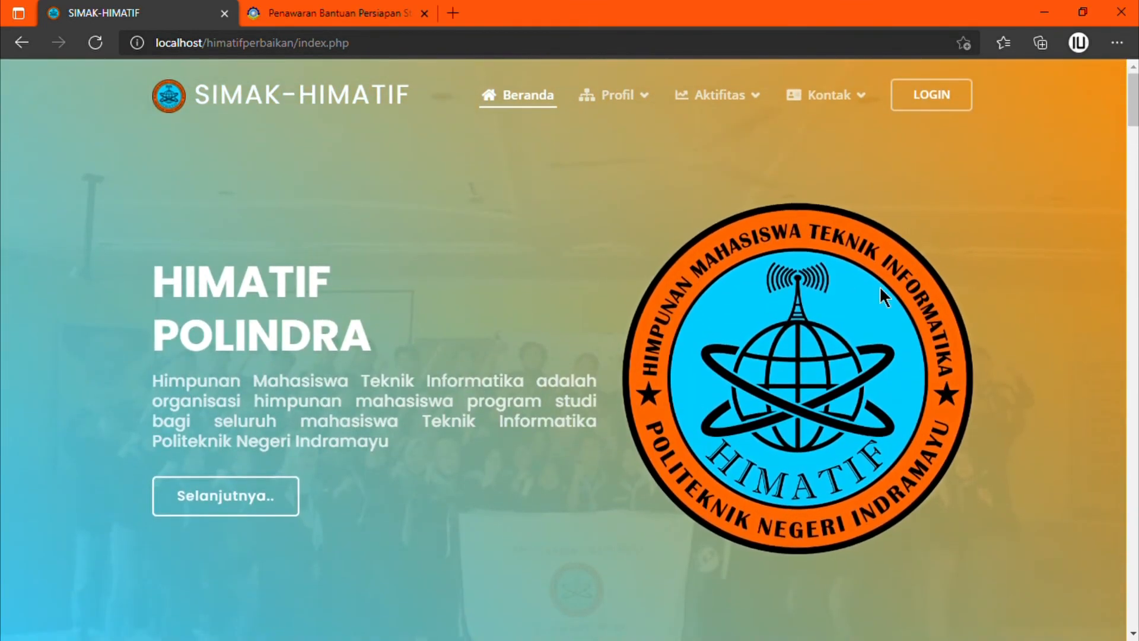